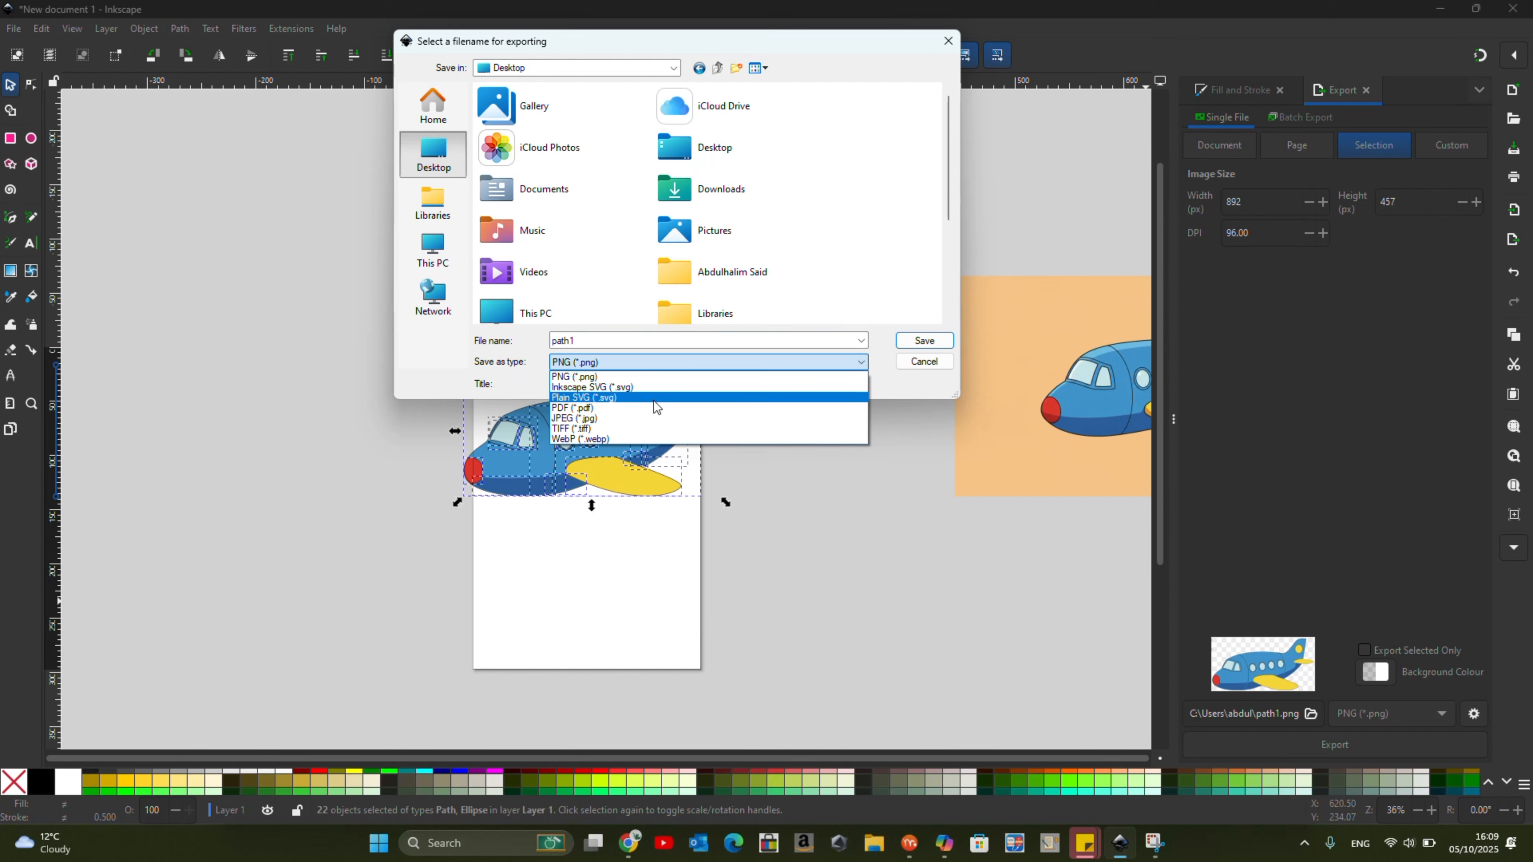
Export the selected airplane artwork to the Desktop as a Plain SVG file named plane.
left_click(653, 398)
double_click(730, 341)
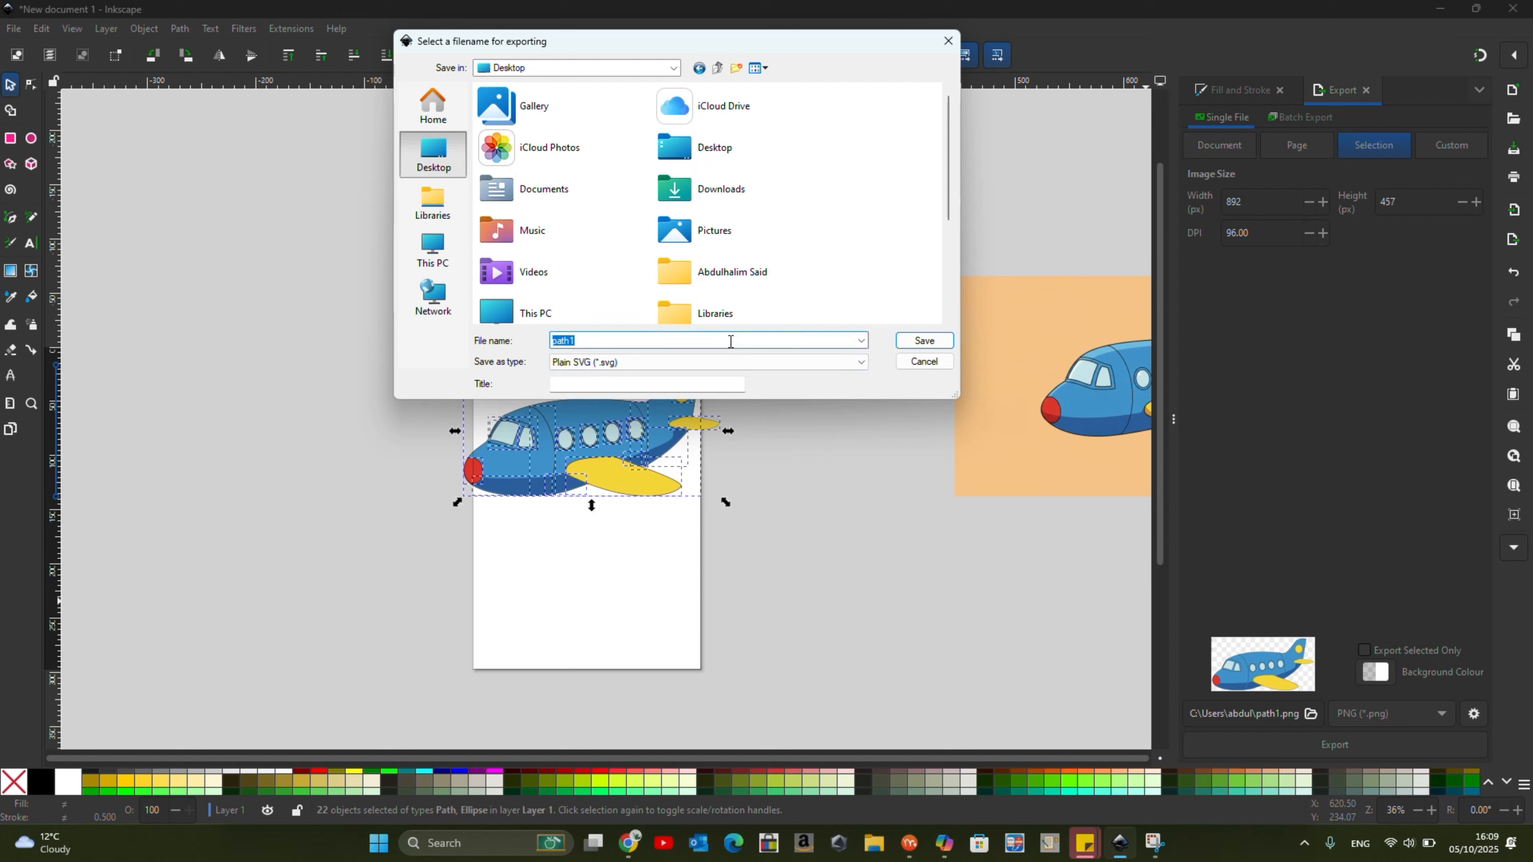
type("plane")
left_click(924, 341)
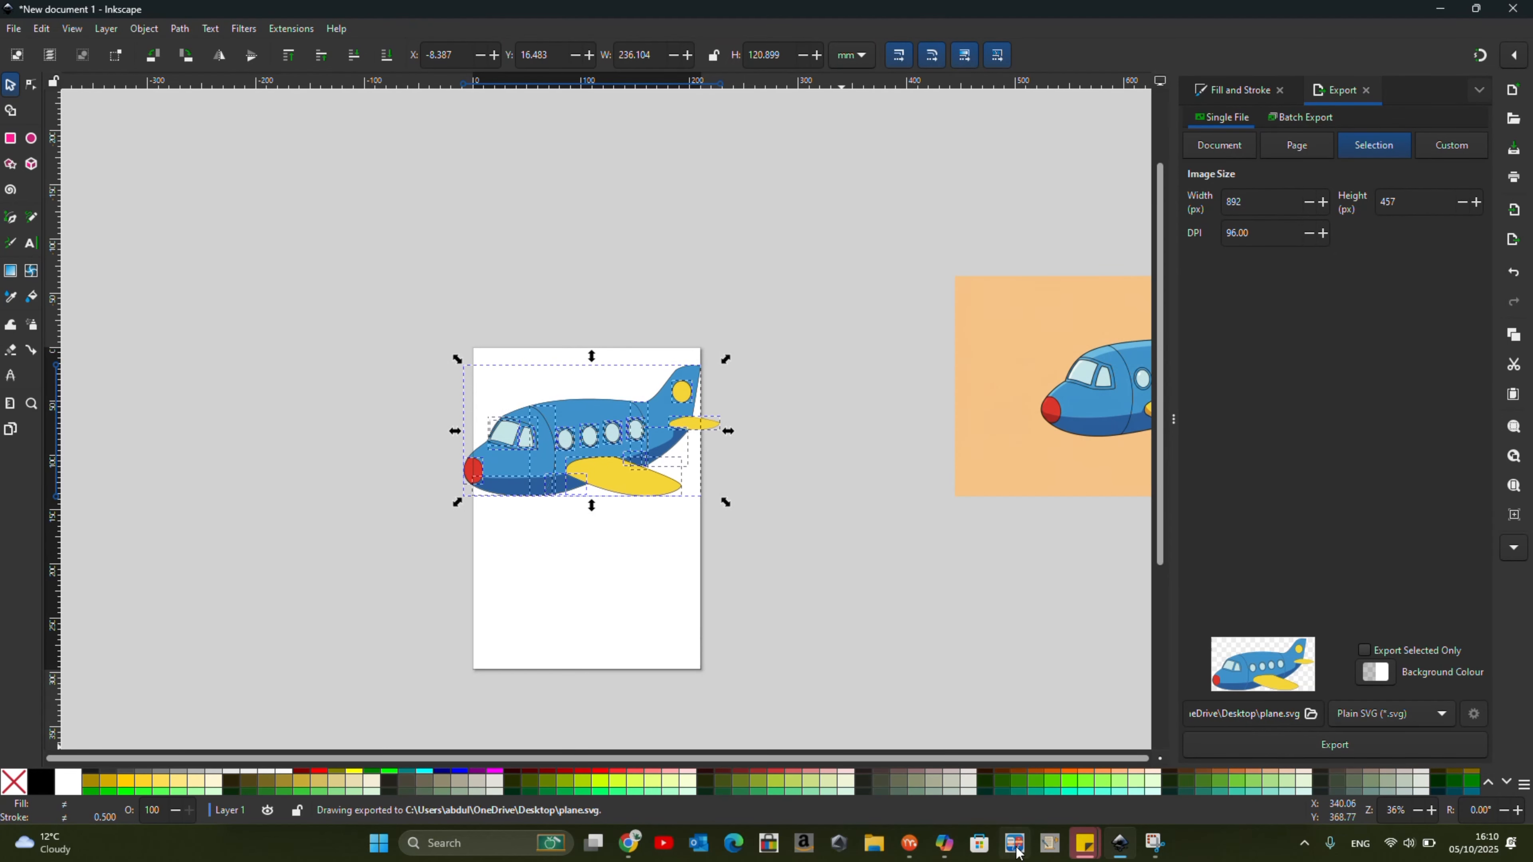
Switch to Moho and import the plane SVG file from the Desktop as vector artwork.
left_click(909, 843)
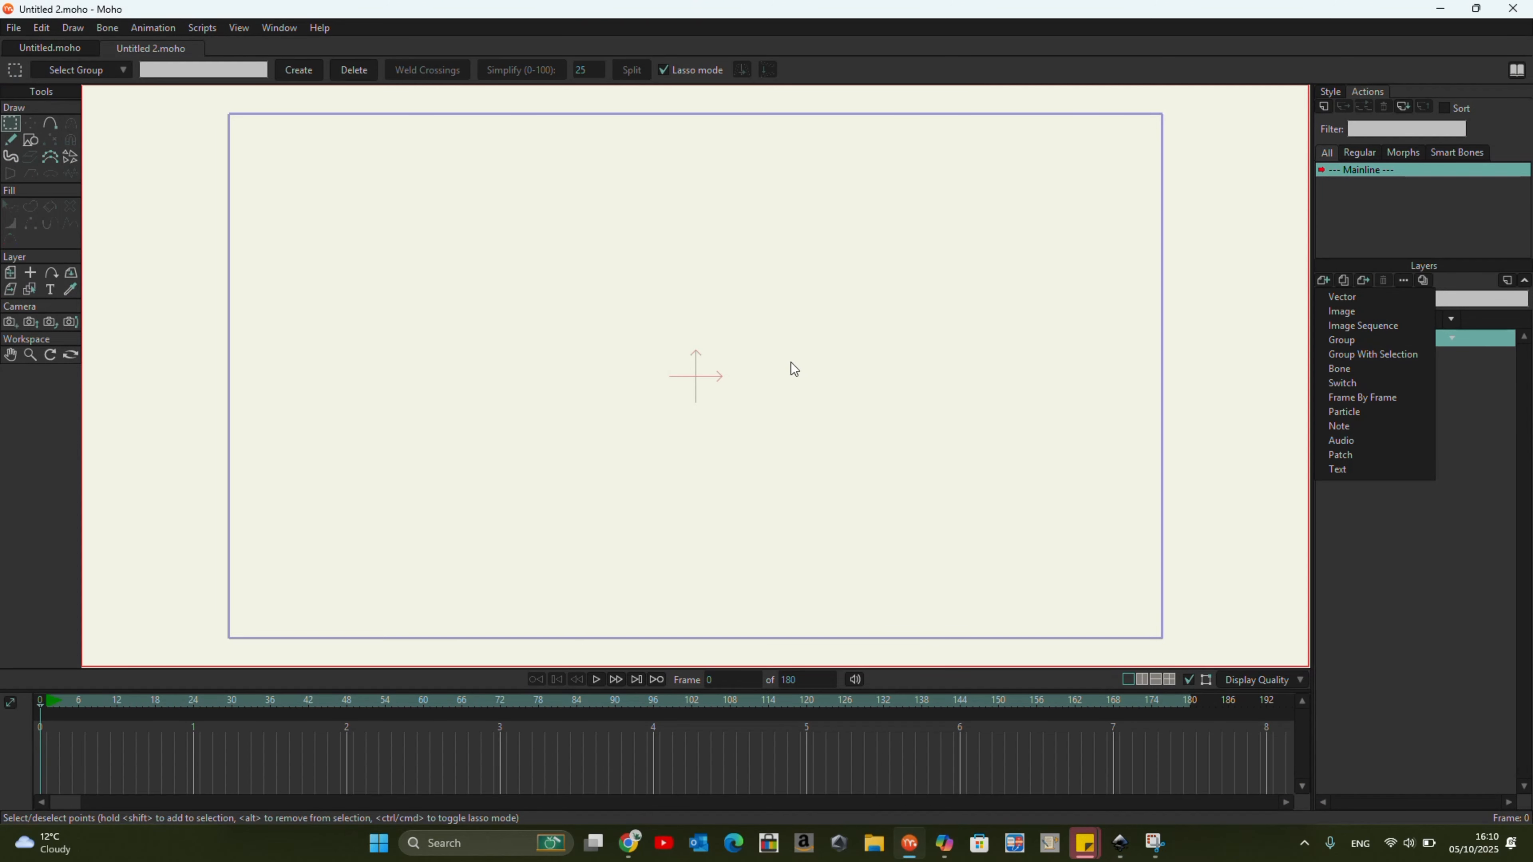
left_click(816, 372)
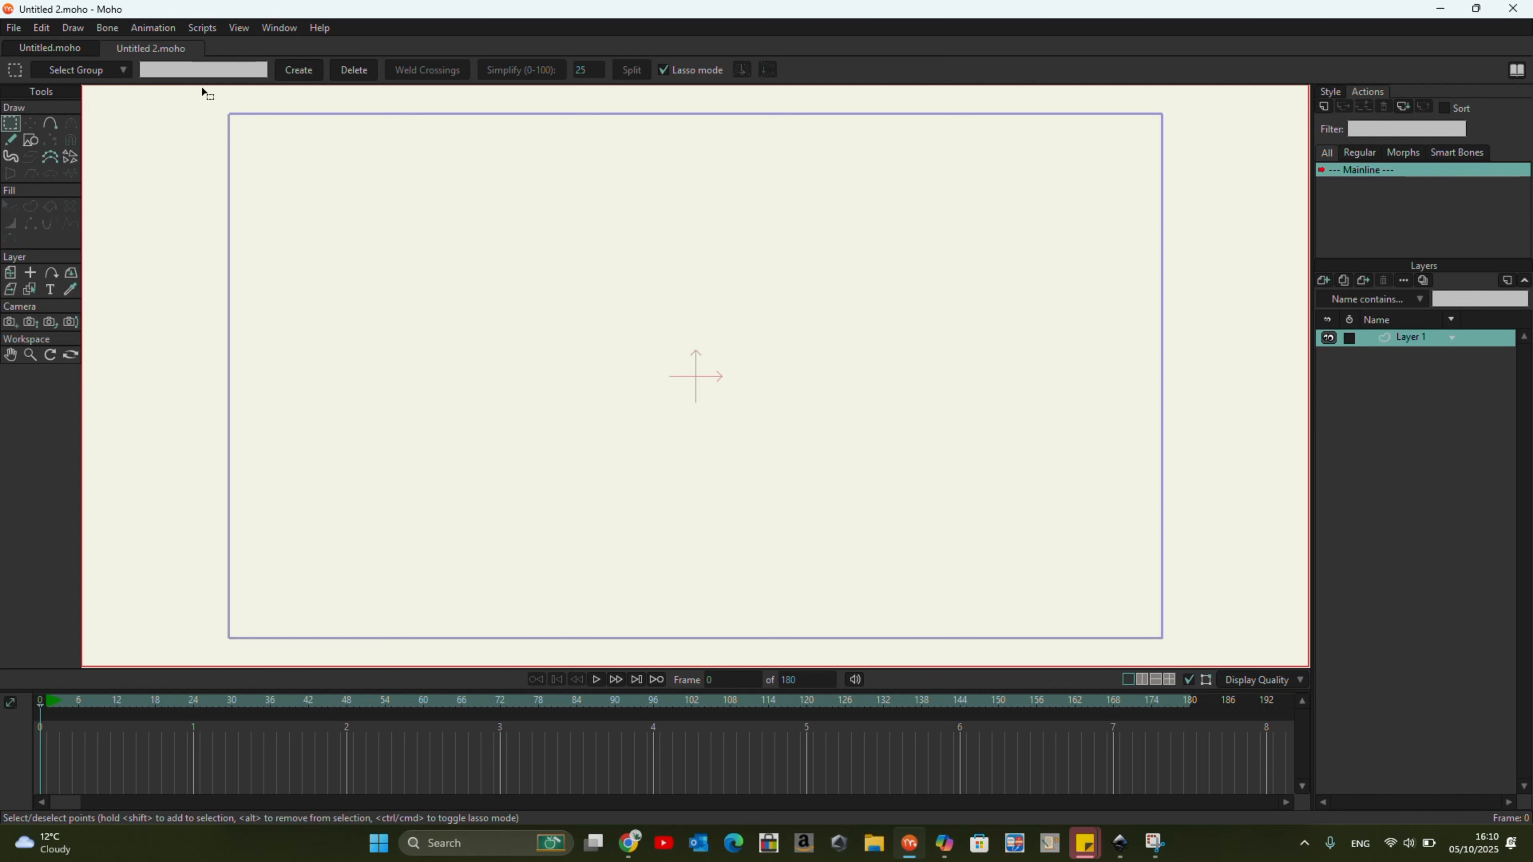
left_click(14, 28)
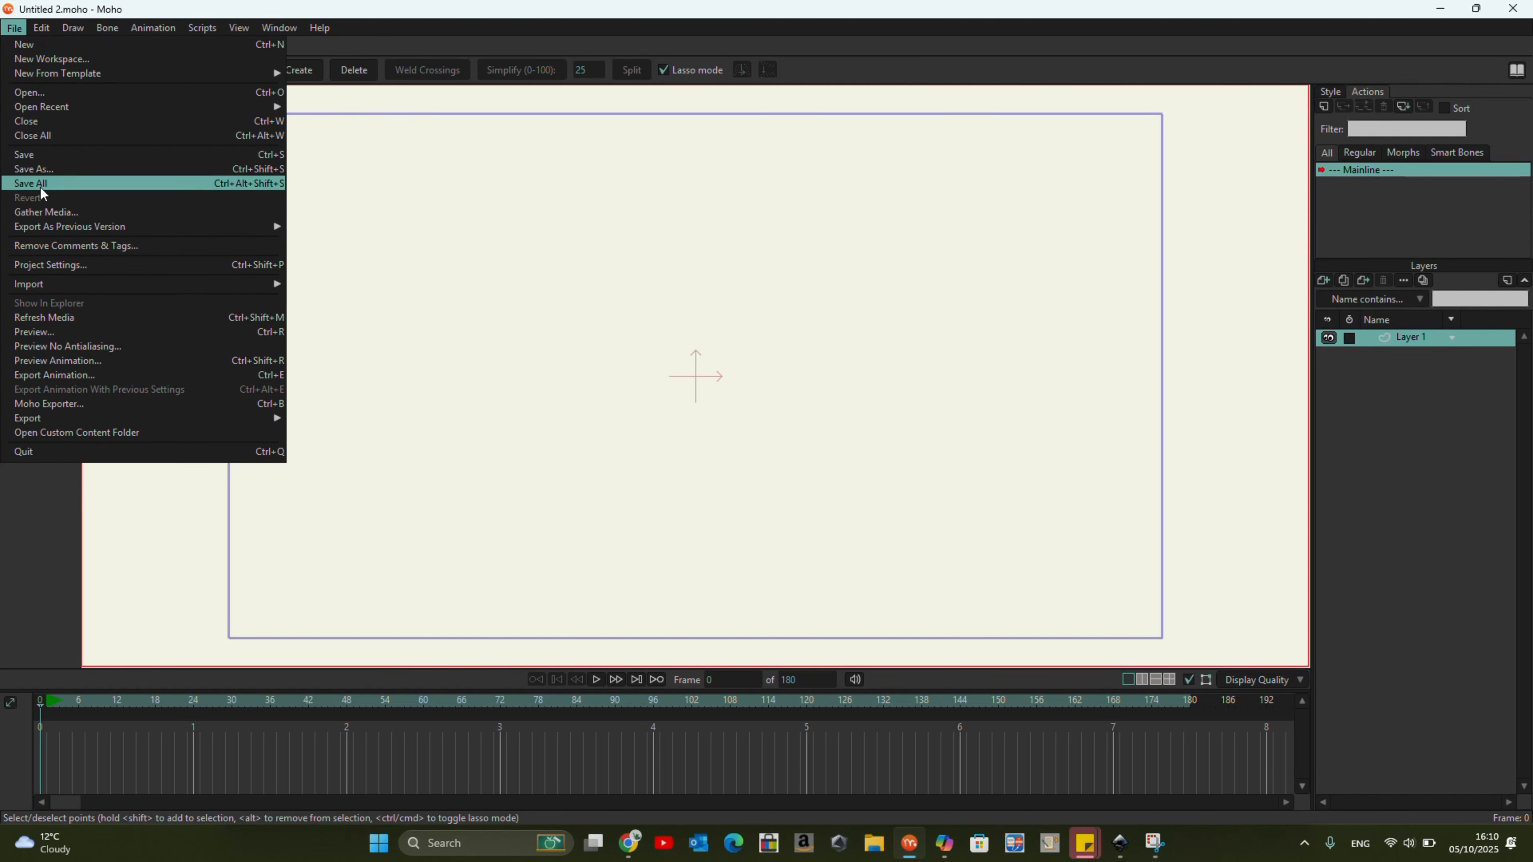
mouse_move(66, 289)
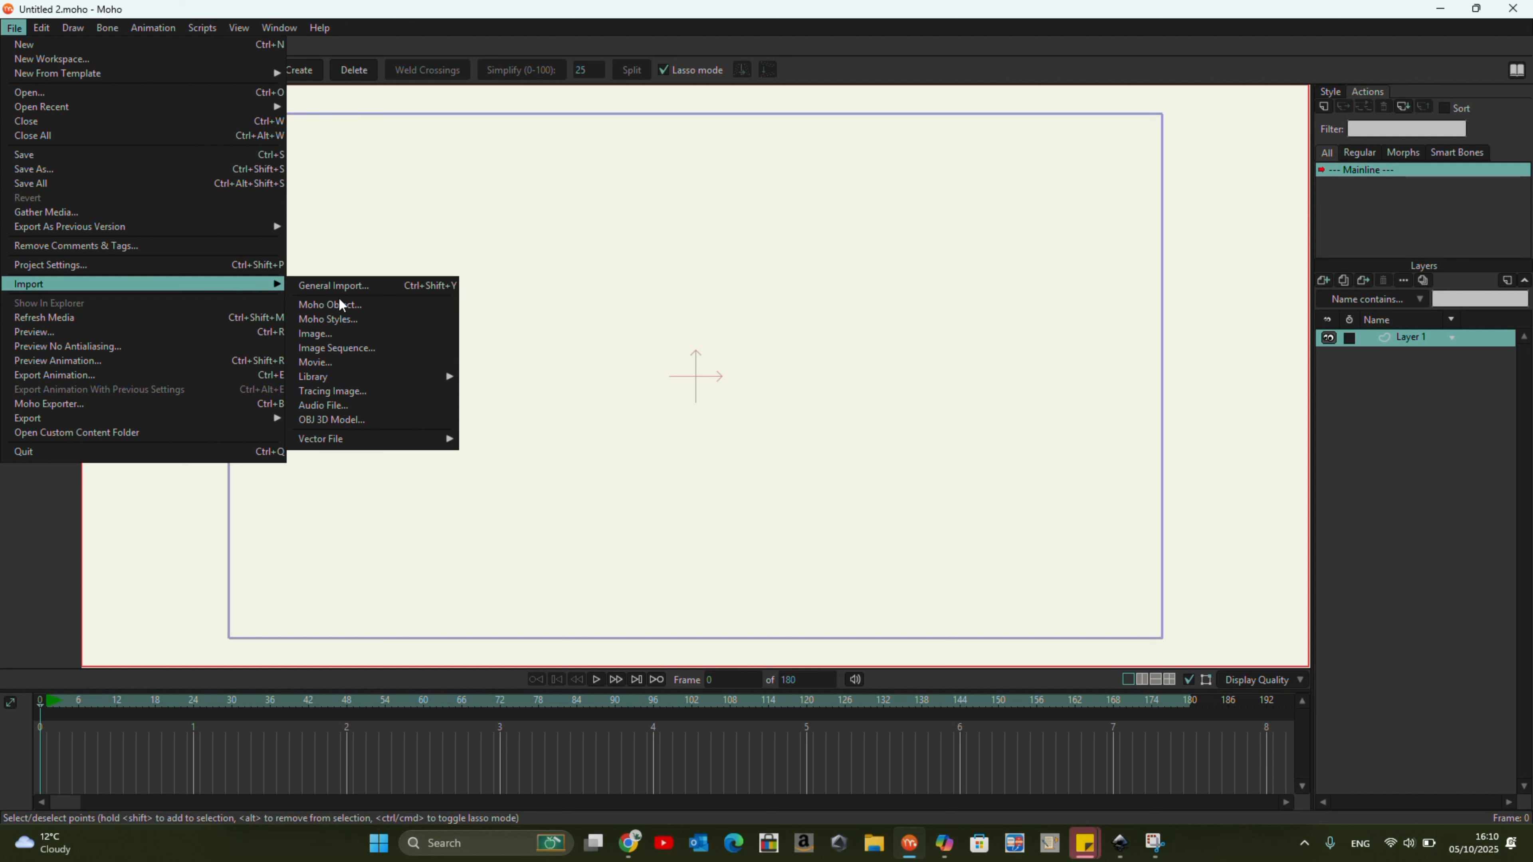
mouse_move(400, 439)
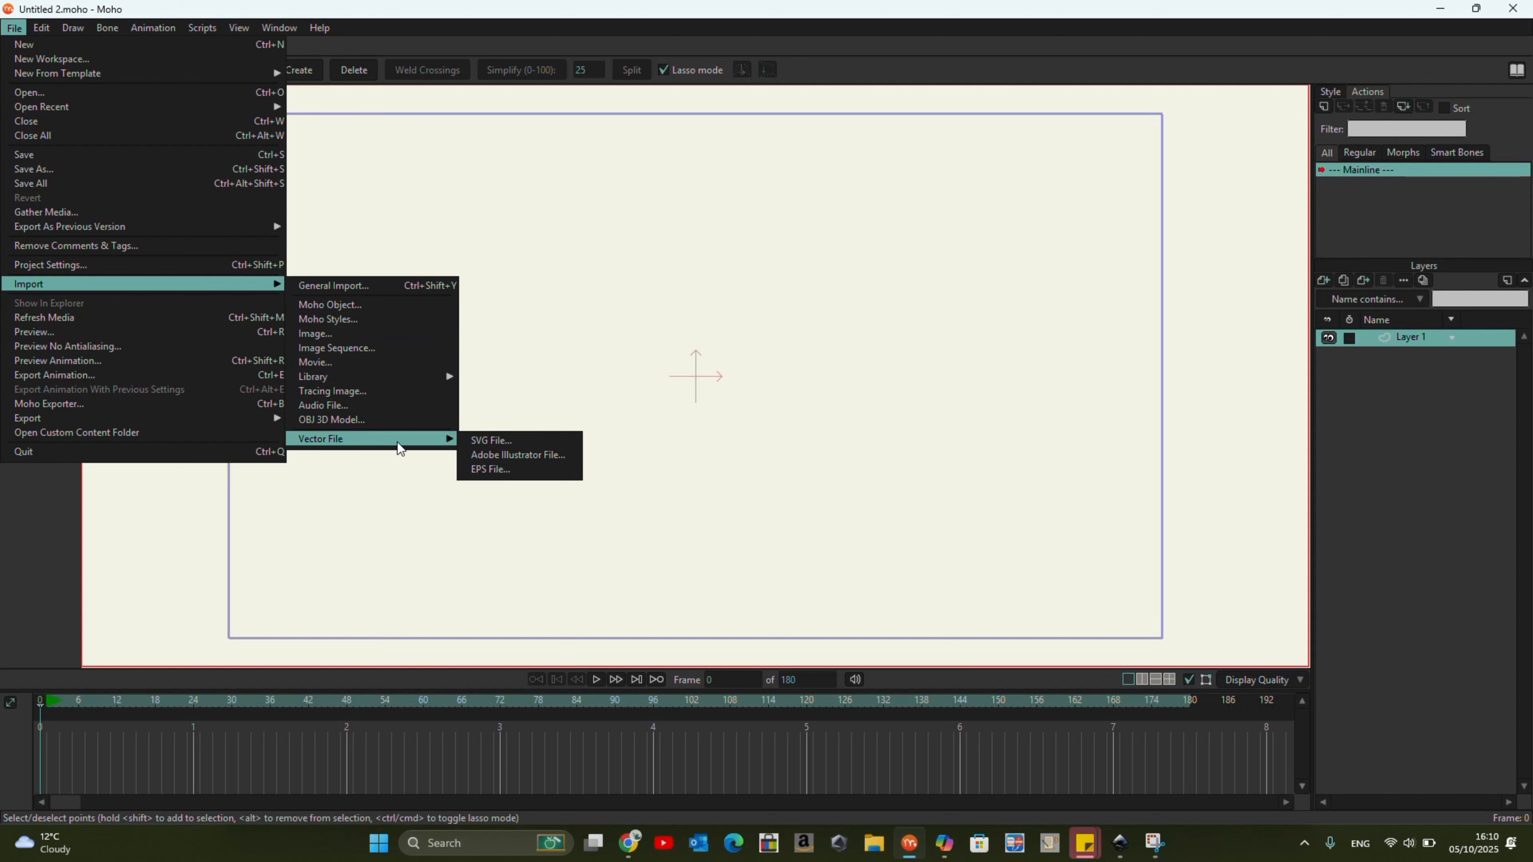
left_click(493, 445)
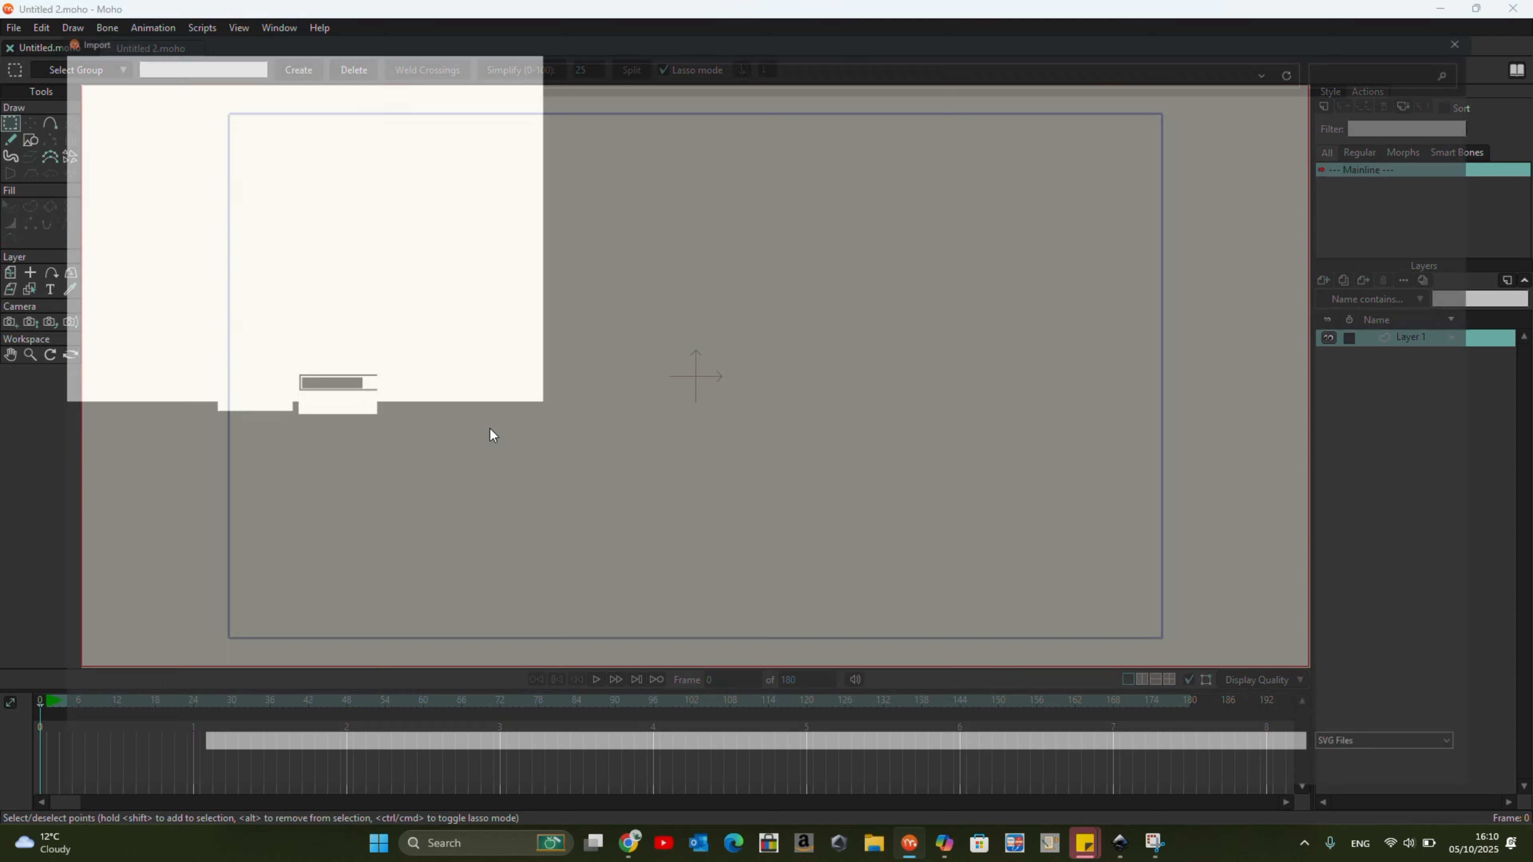
left_click(97, 191)
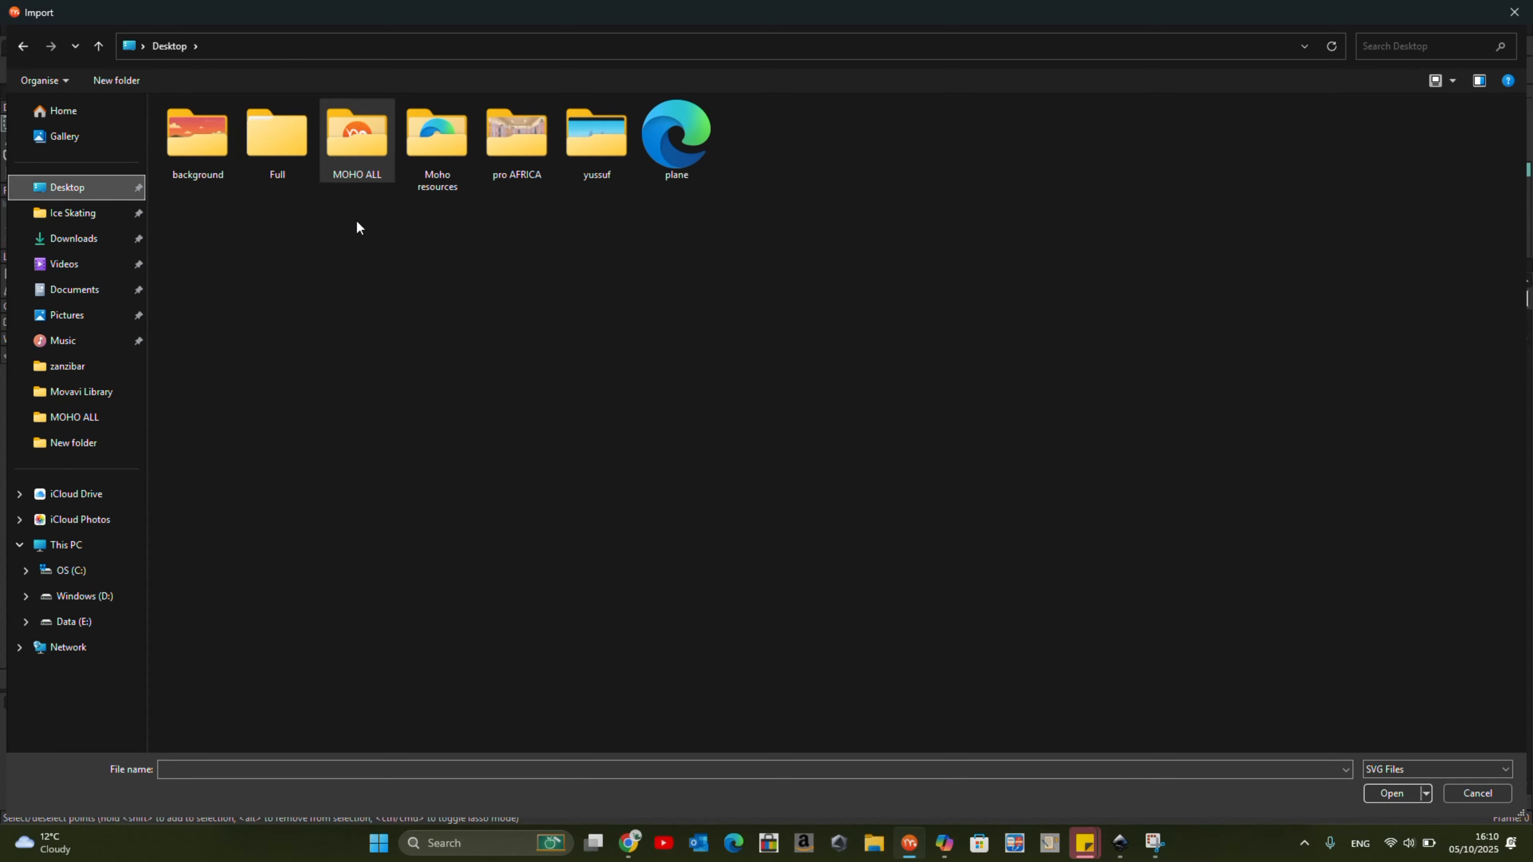
left_click(663, 148)
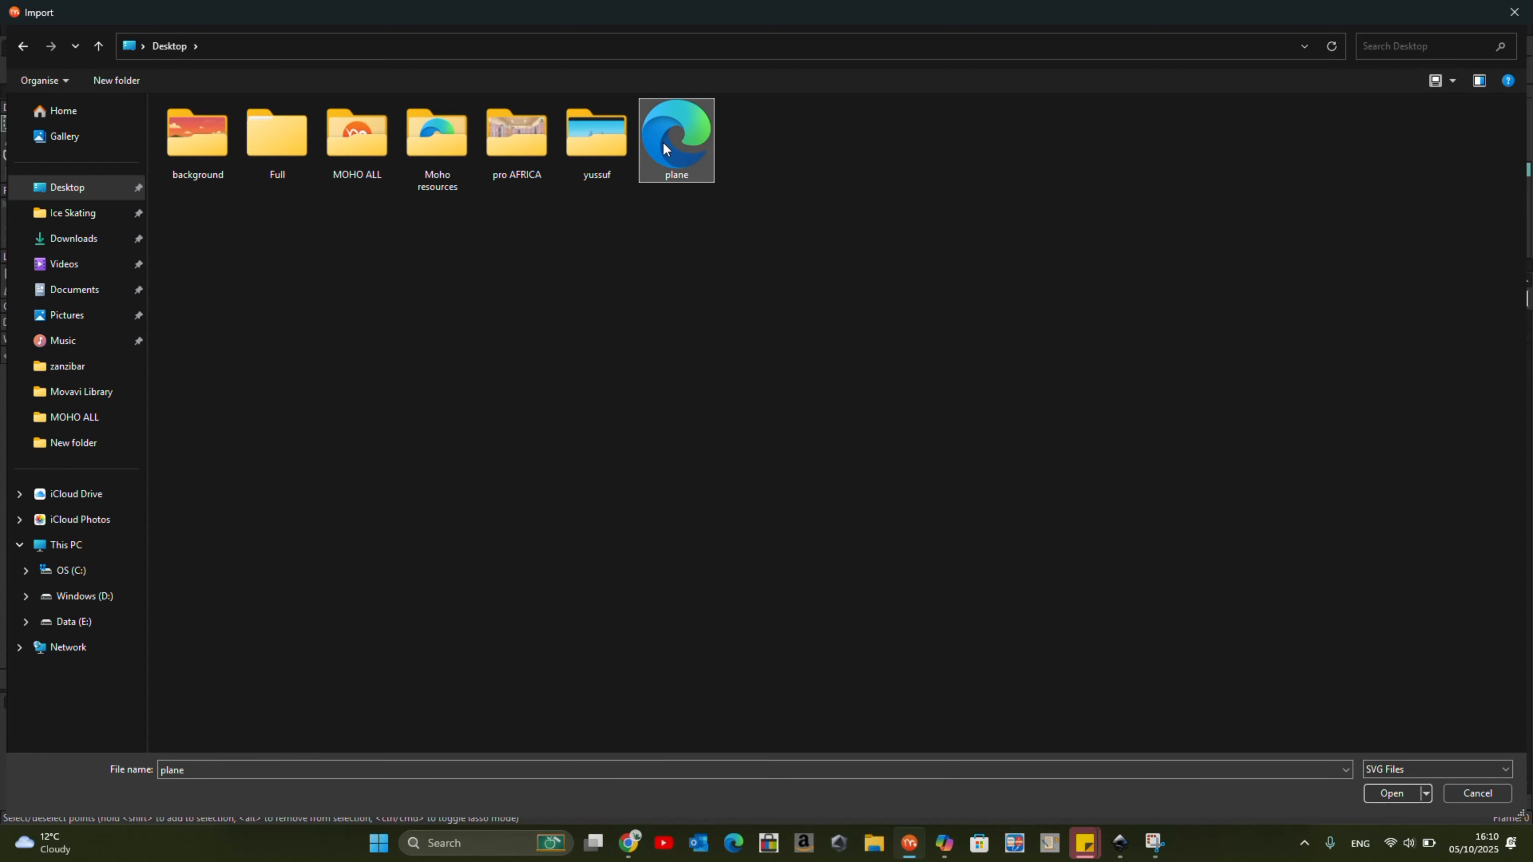
left_click(1385, 792)
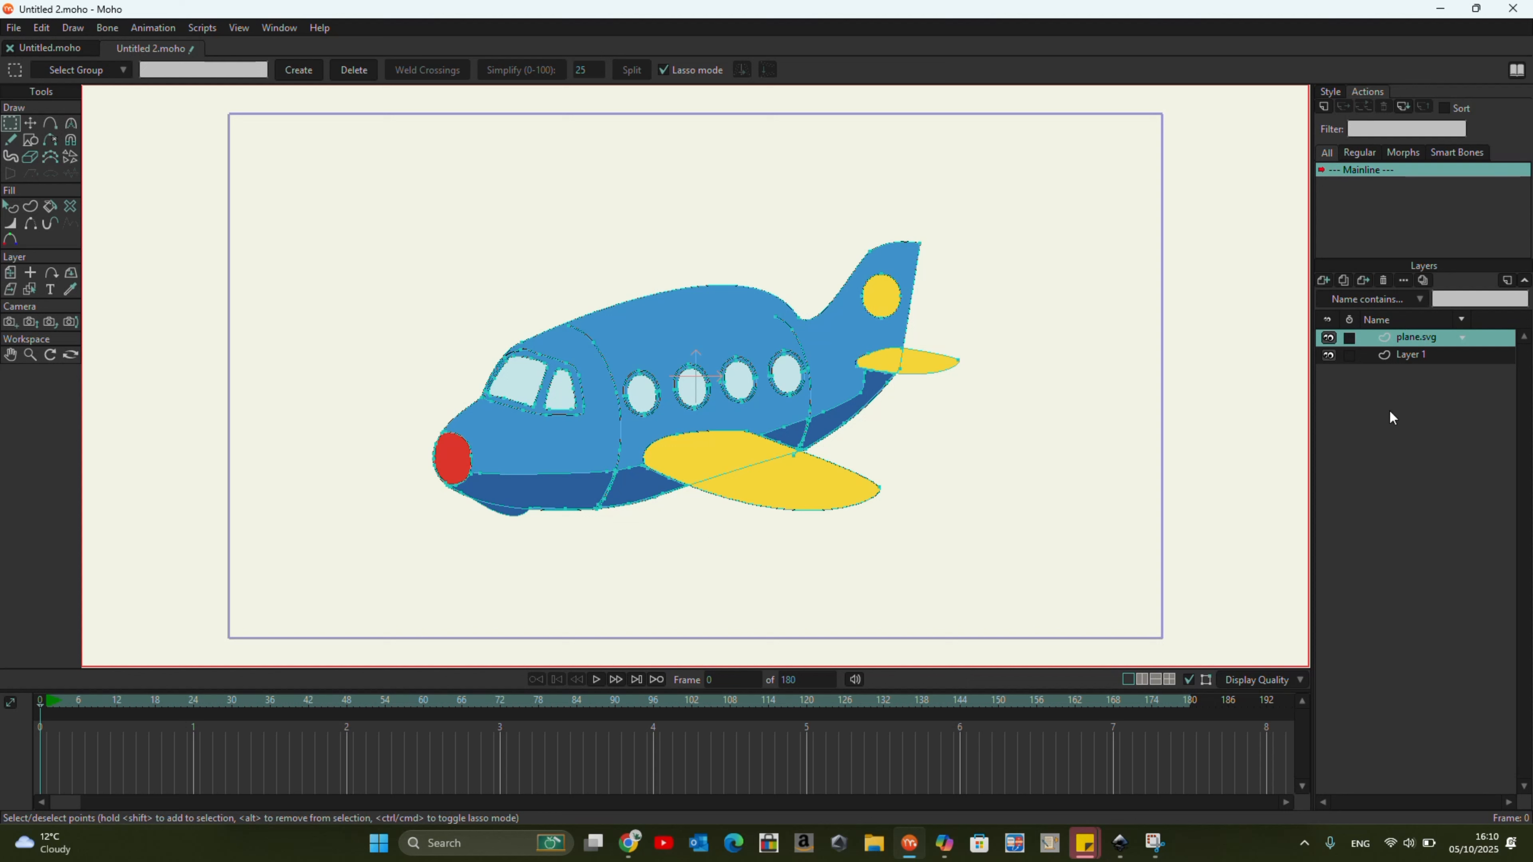
Try to add the Image_fx picture from Downloads as an image layer.
left_click(1325, 283)
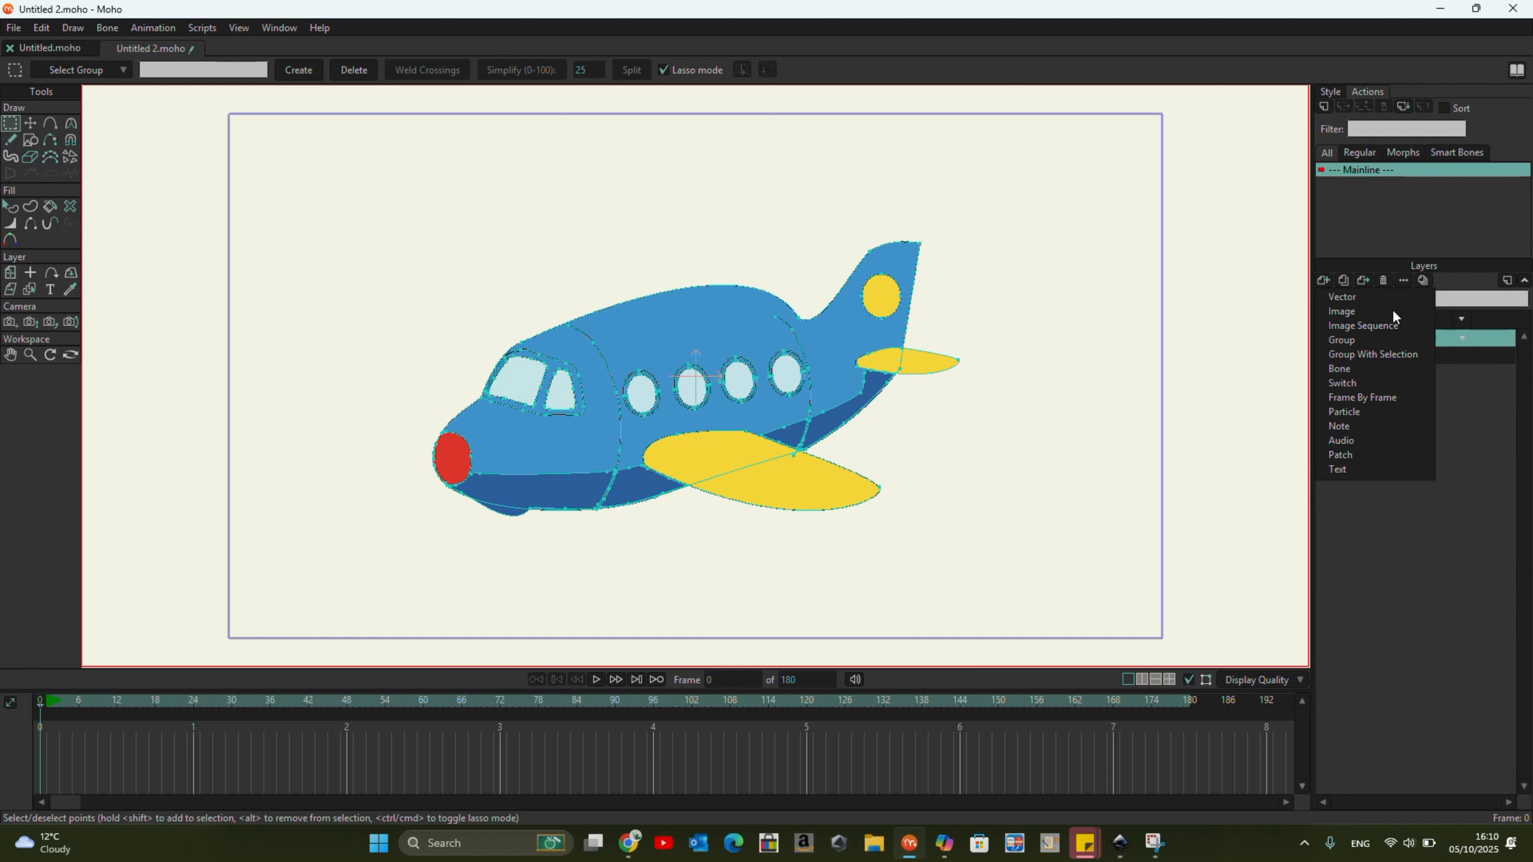
left_click(1391, 309)
left_click(90, 237)
double_click(311, 242)
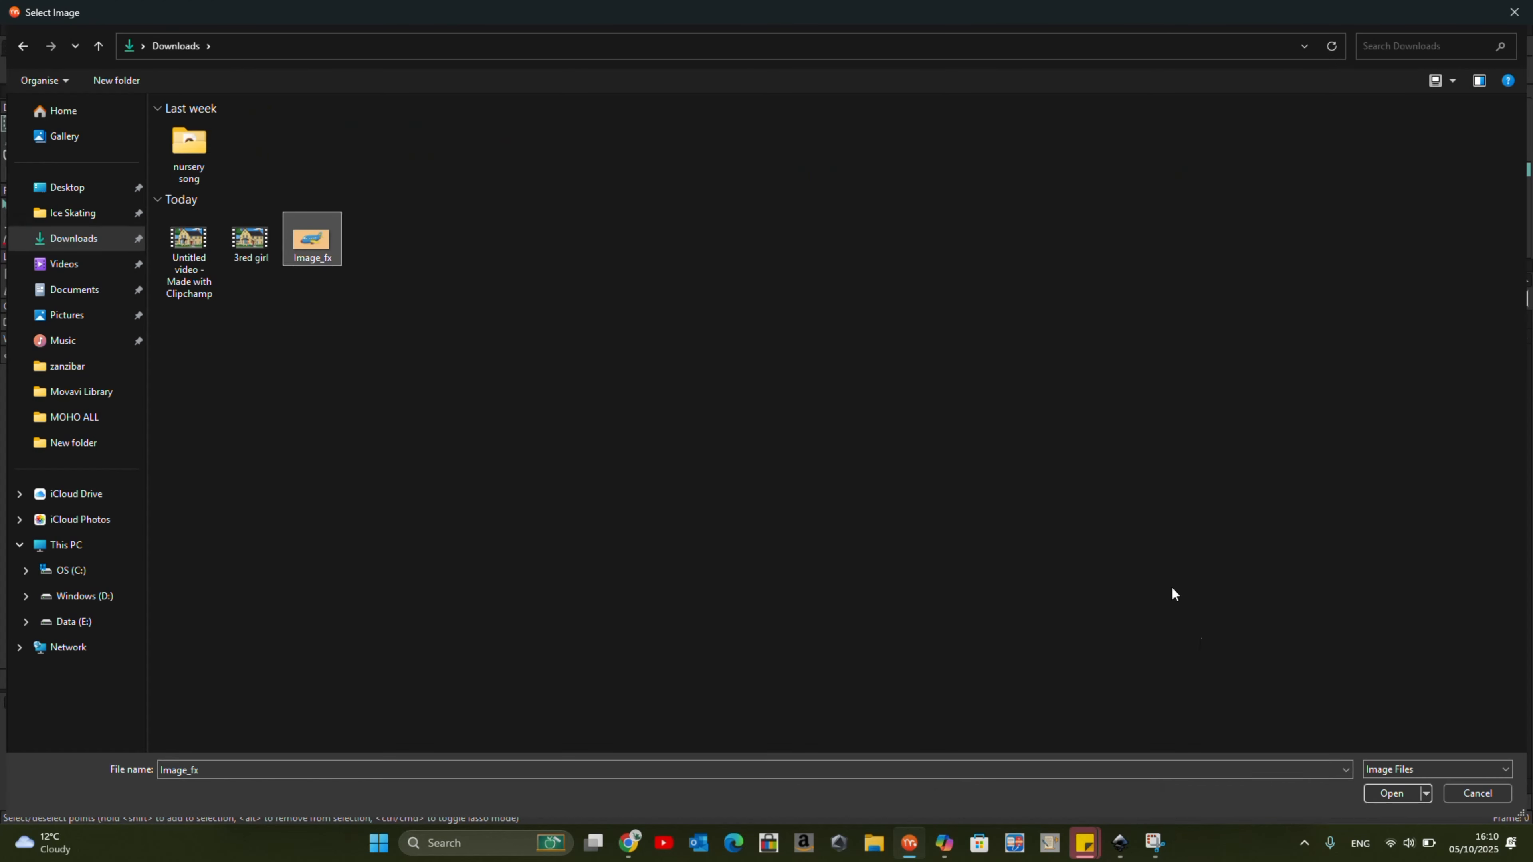
right_click(1369, 338)
left_click(1434, 480)
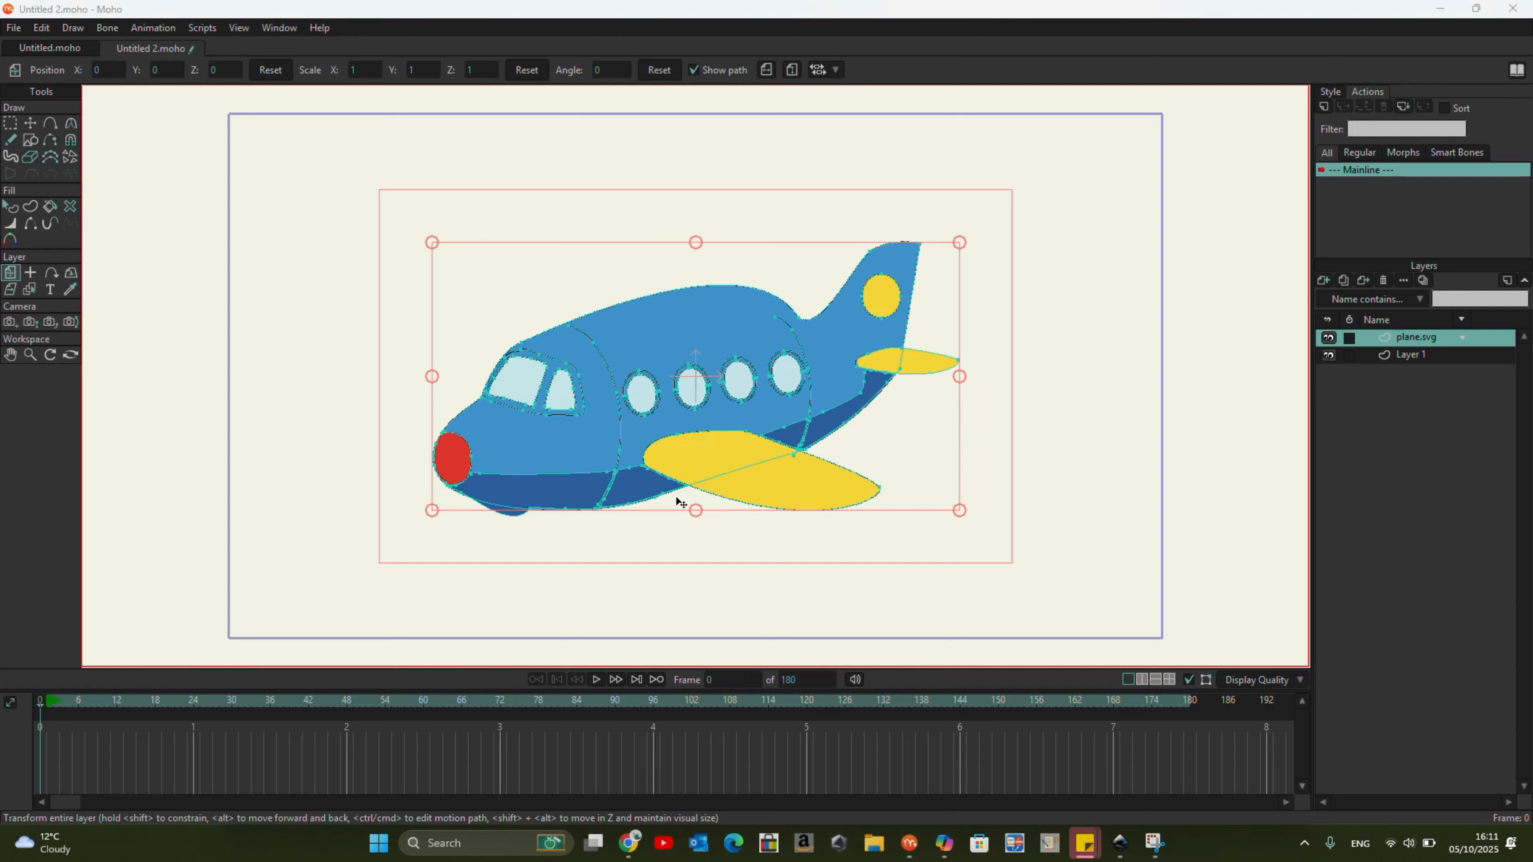
Open the Image_fx picture from Downloads in the photo viewer and save a copy in .jpeg format named plane.
left_click(874, 843)
left_click(73, 253)
double_click(685, 352)
right_click(477, 284)
left_click(728, 312)
left_click(441, 311)
left_click(442, 339)
type("plane")
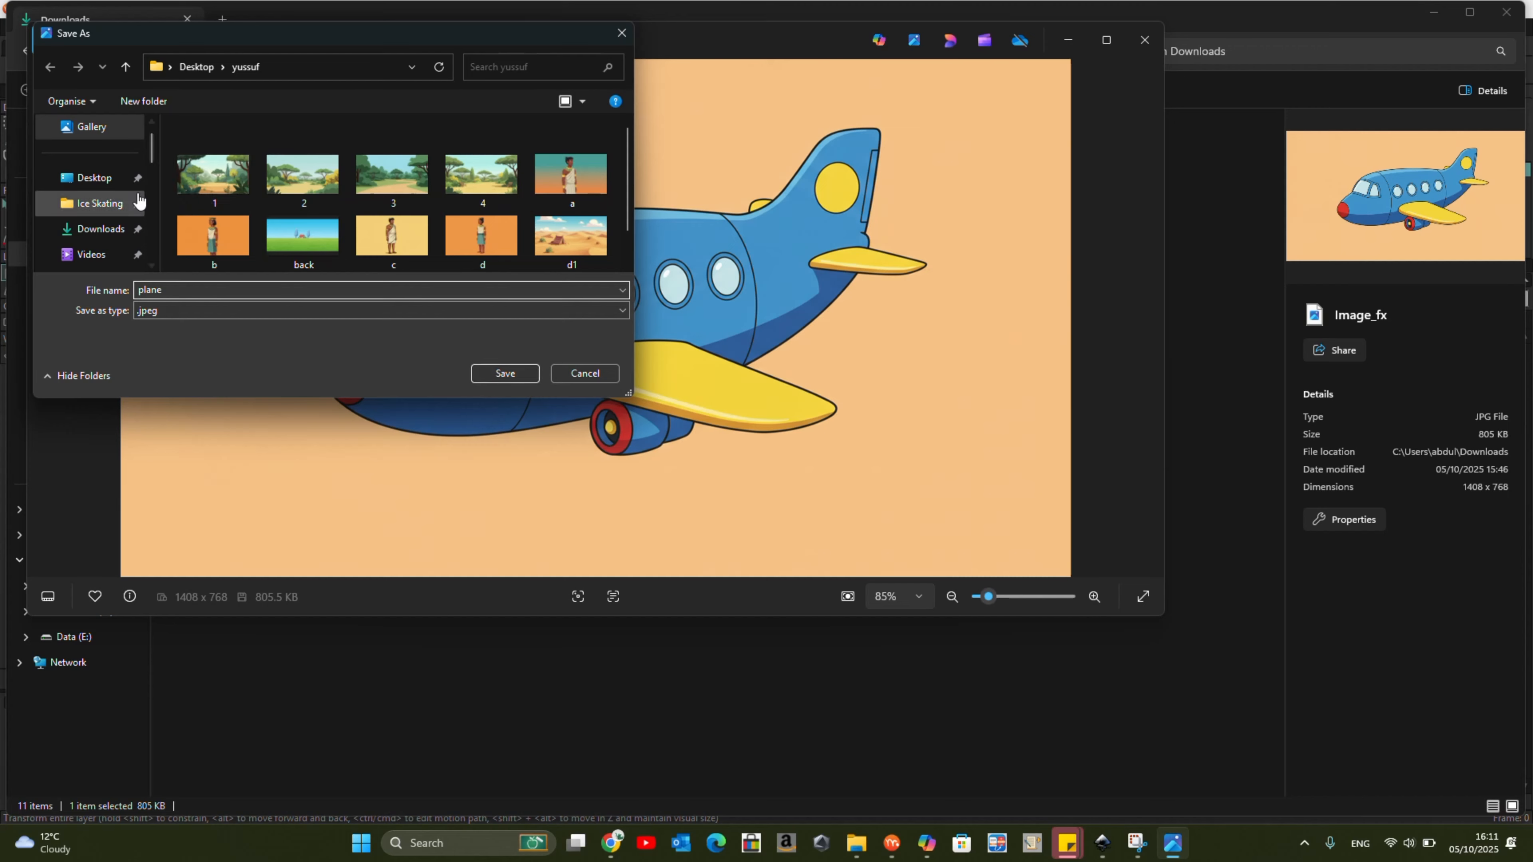
left_click(504, 373)
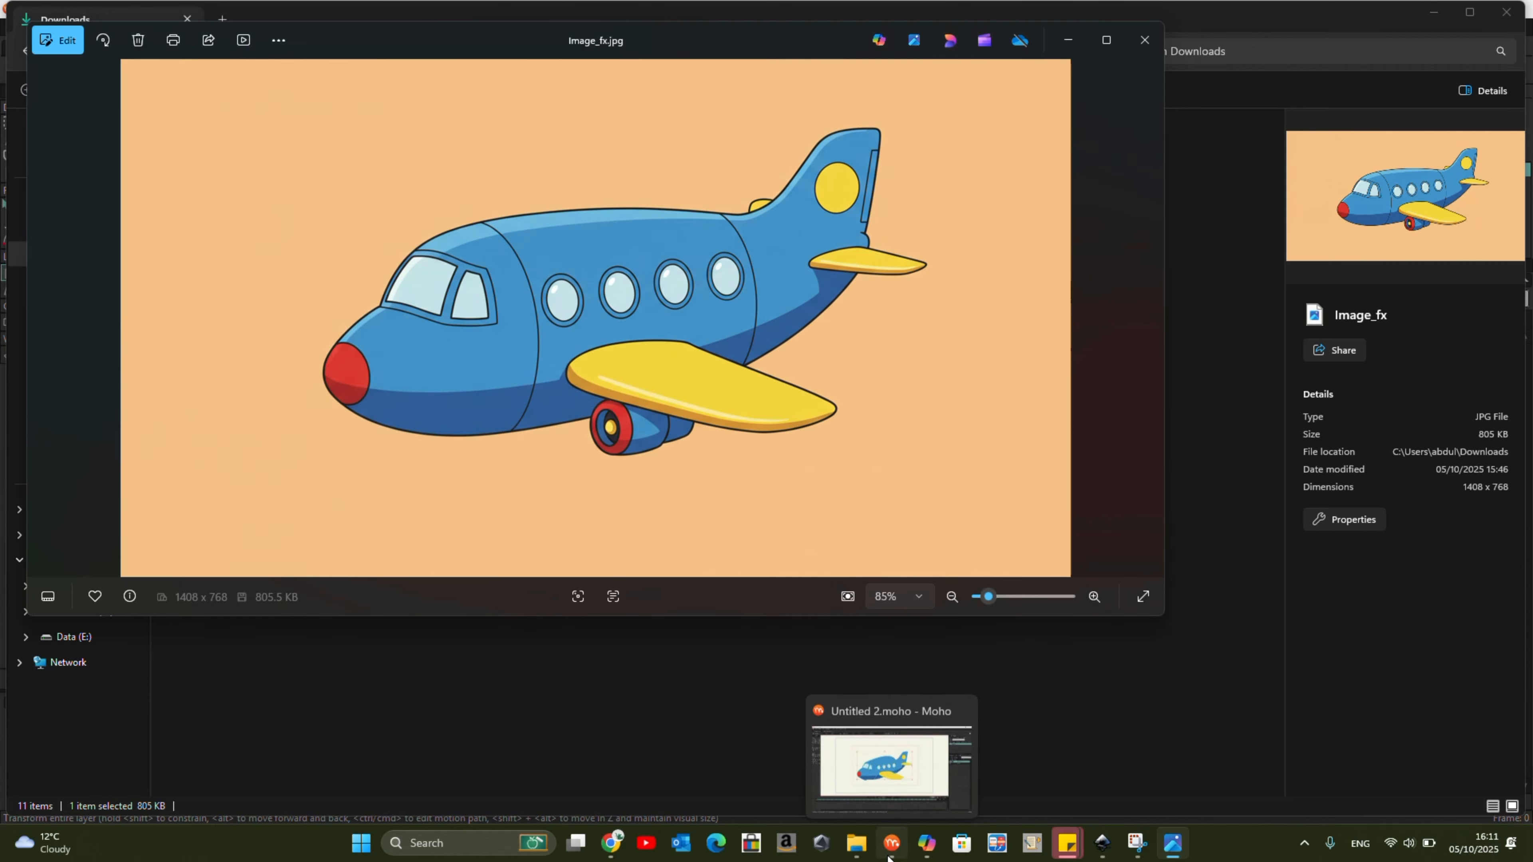
Switch back to Moho and add the plane picture from the Desktop as an image layer.
left_click(891, 843)
left_click(1323, 281)
left_click(1349, 329)
left_click(61, 185)
left_click(1235, 140)
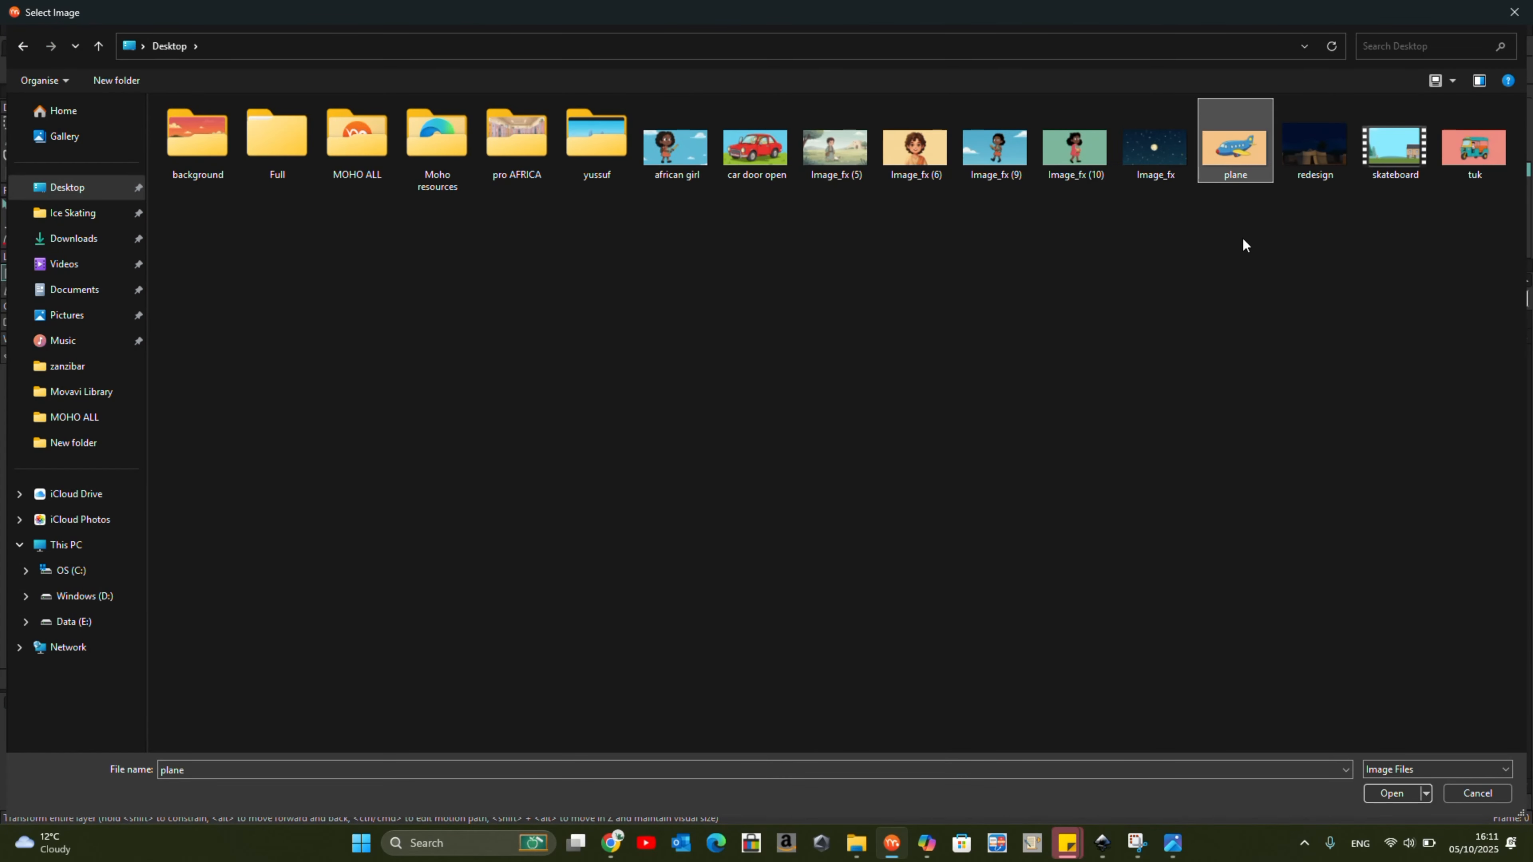
left_click(1387, 792)
Move the plane.jpeg layer beneath Layer 1 and make plane.svg the active layer.
left_click_drag(1418, 337, 1430, 381)
left_click(1419, 335)
left_click(1420, 374)
left_click(1408, 337)
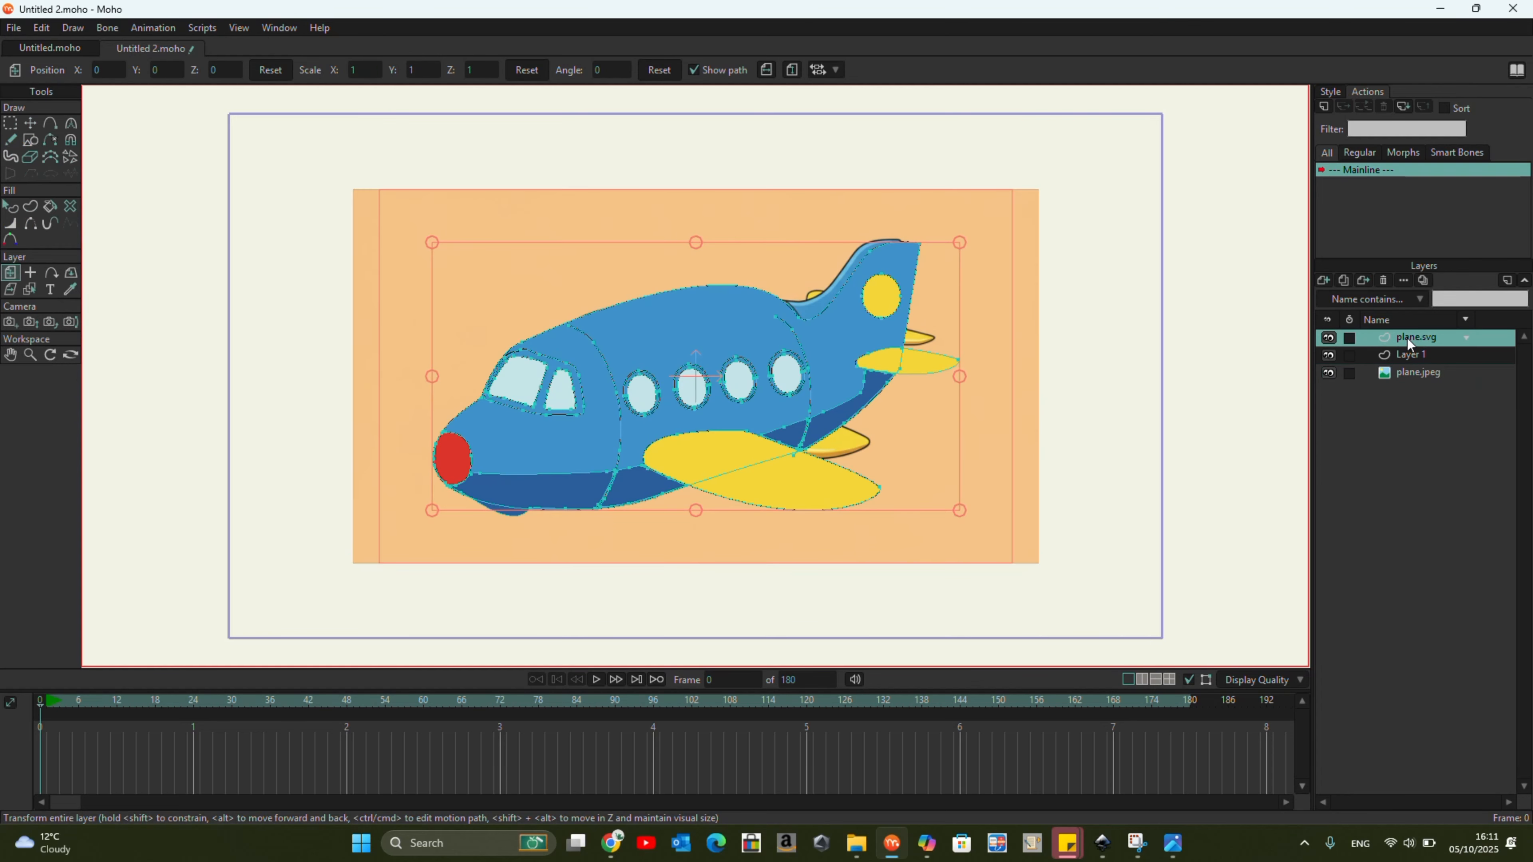
Select the light blue fuselage shape and turn off its fill, keeping the stroke.
left_click(10, 206)
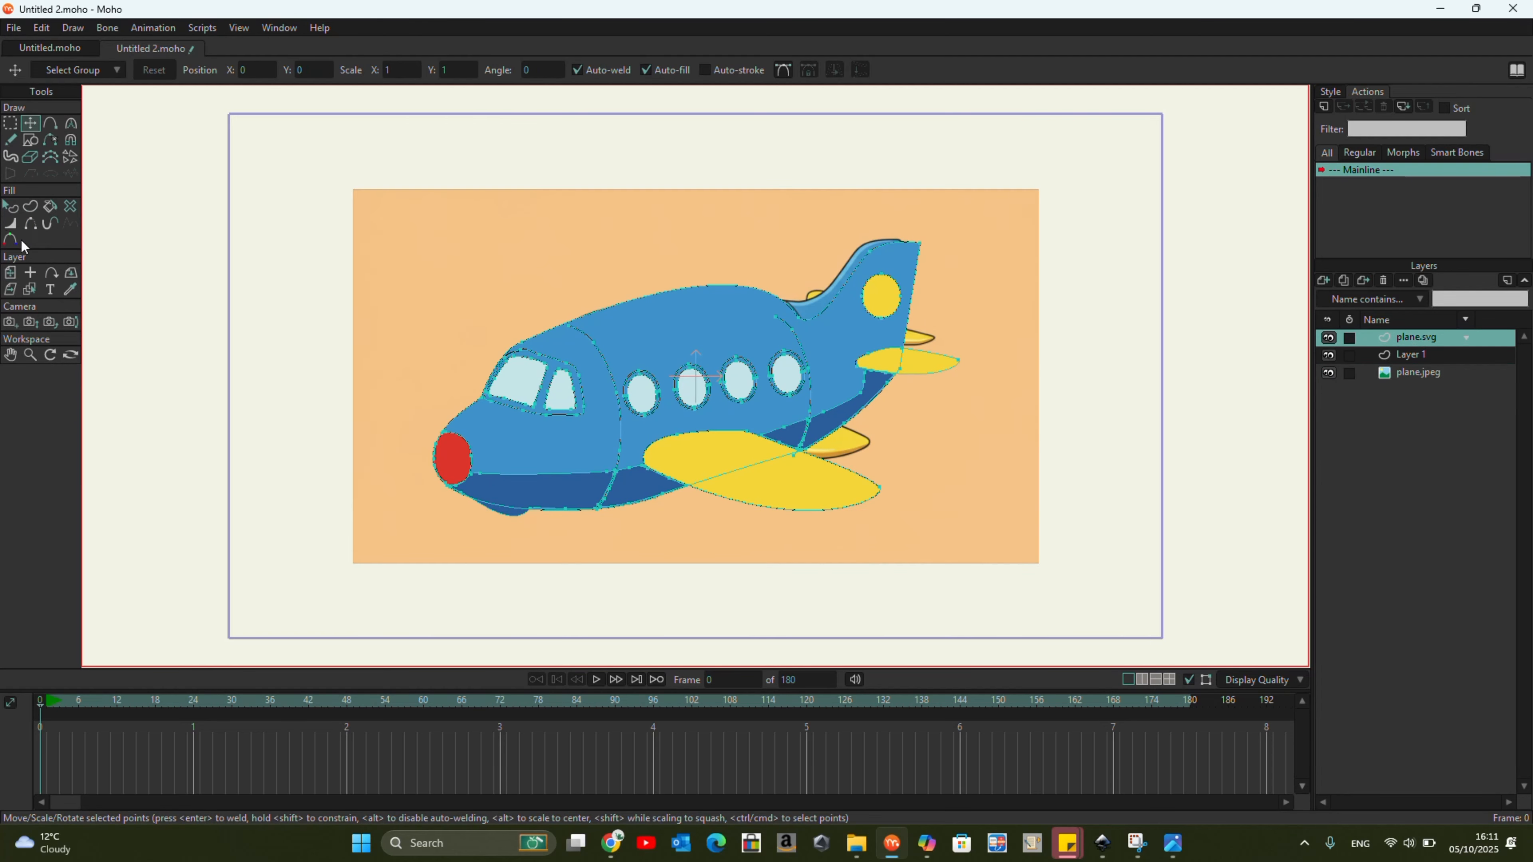
left_click(709, 291)
left_click(1330, 92)
left_click(1332, 116)
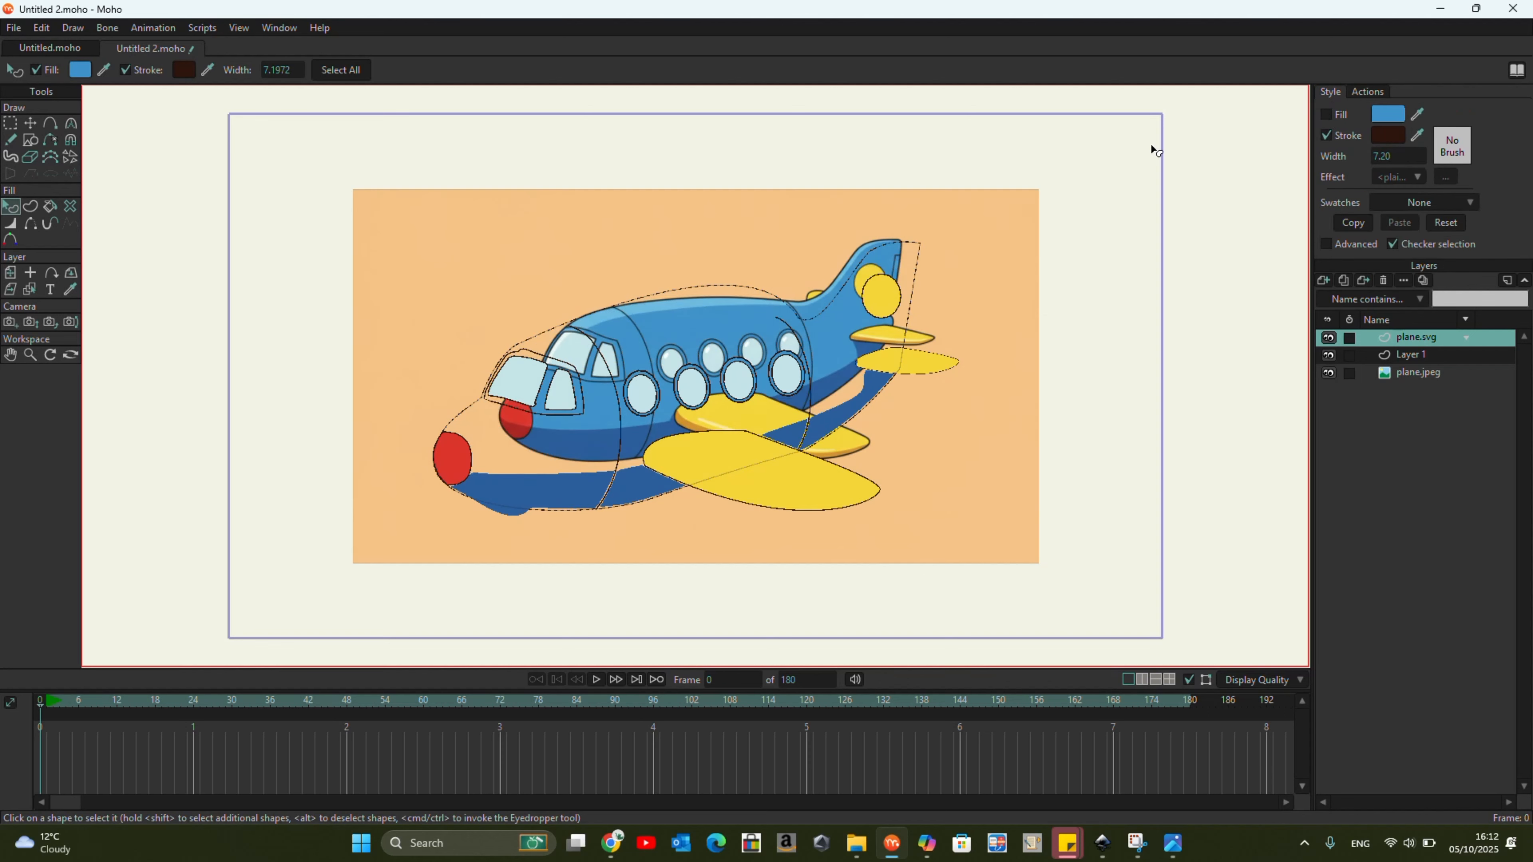
Scale and reposition the plane.jpeg reference picture until it lines up with the vector airplane.
scroll(848, 348, "up", 2)
left_click(1395, 375)
scroll(857, 296, "down", 2)
left_click_drag(400, 529, 591, 558)
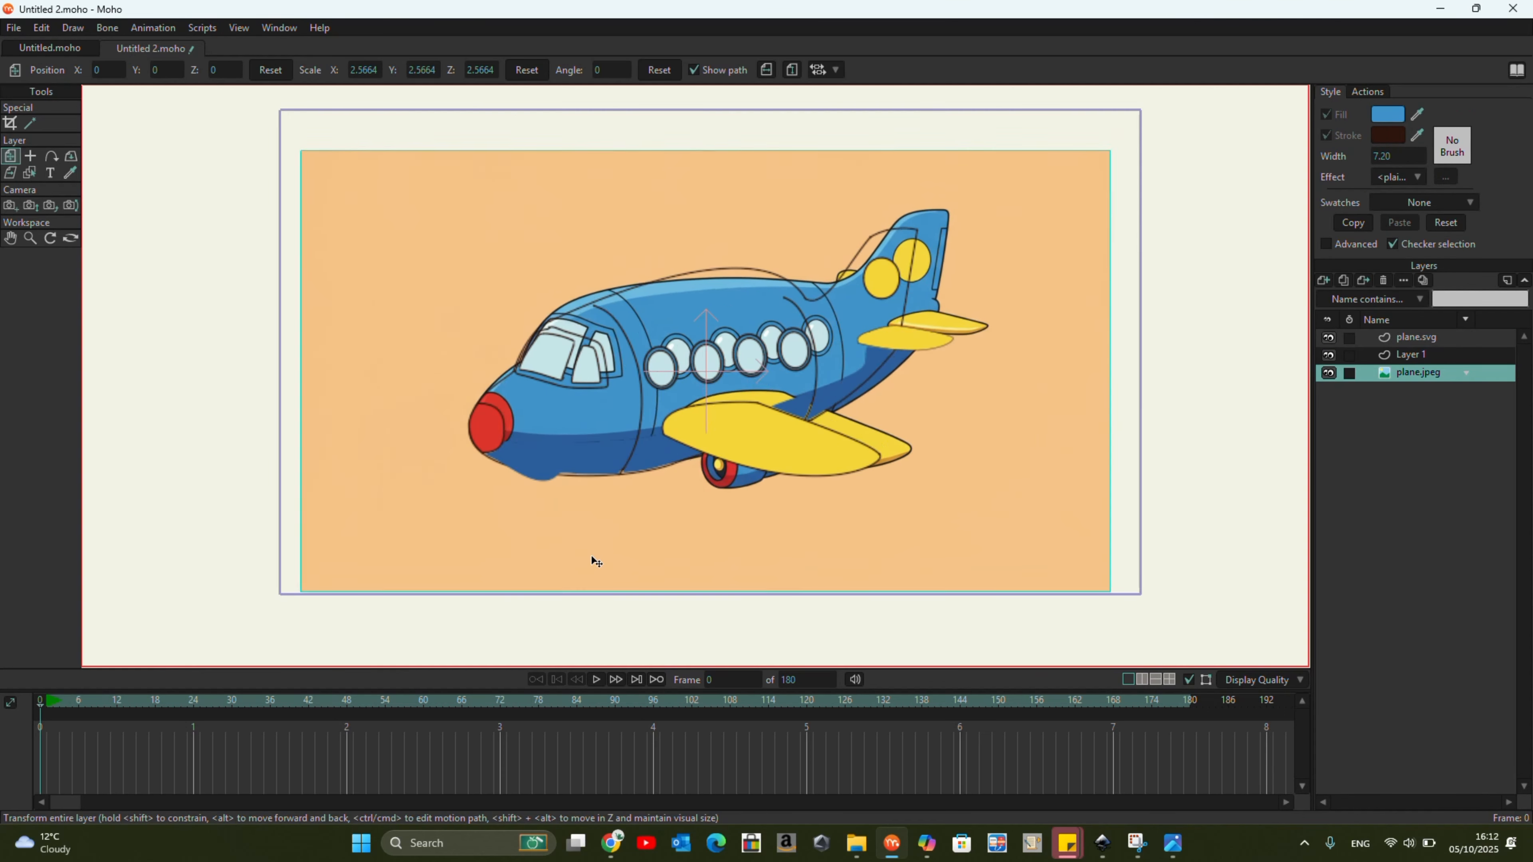
left_click_drag(1112, 380, 1013, 405)
left_click_drag(1043, 380, 1071, 382)
left_click_drag(1055, 392, 1047, 393)
On the plane.svg layer, move the fuselage outline's point at the foot of the tail fin onto the reference edge.
left_click(1416, 338)
key("t")
scroll(793, 279, "up", 3)
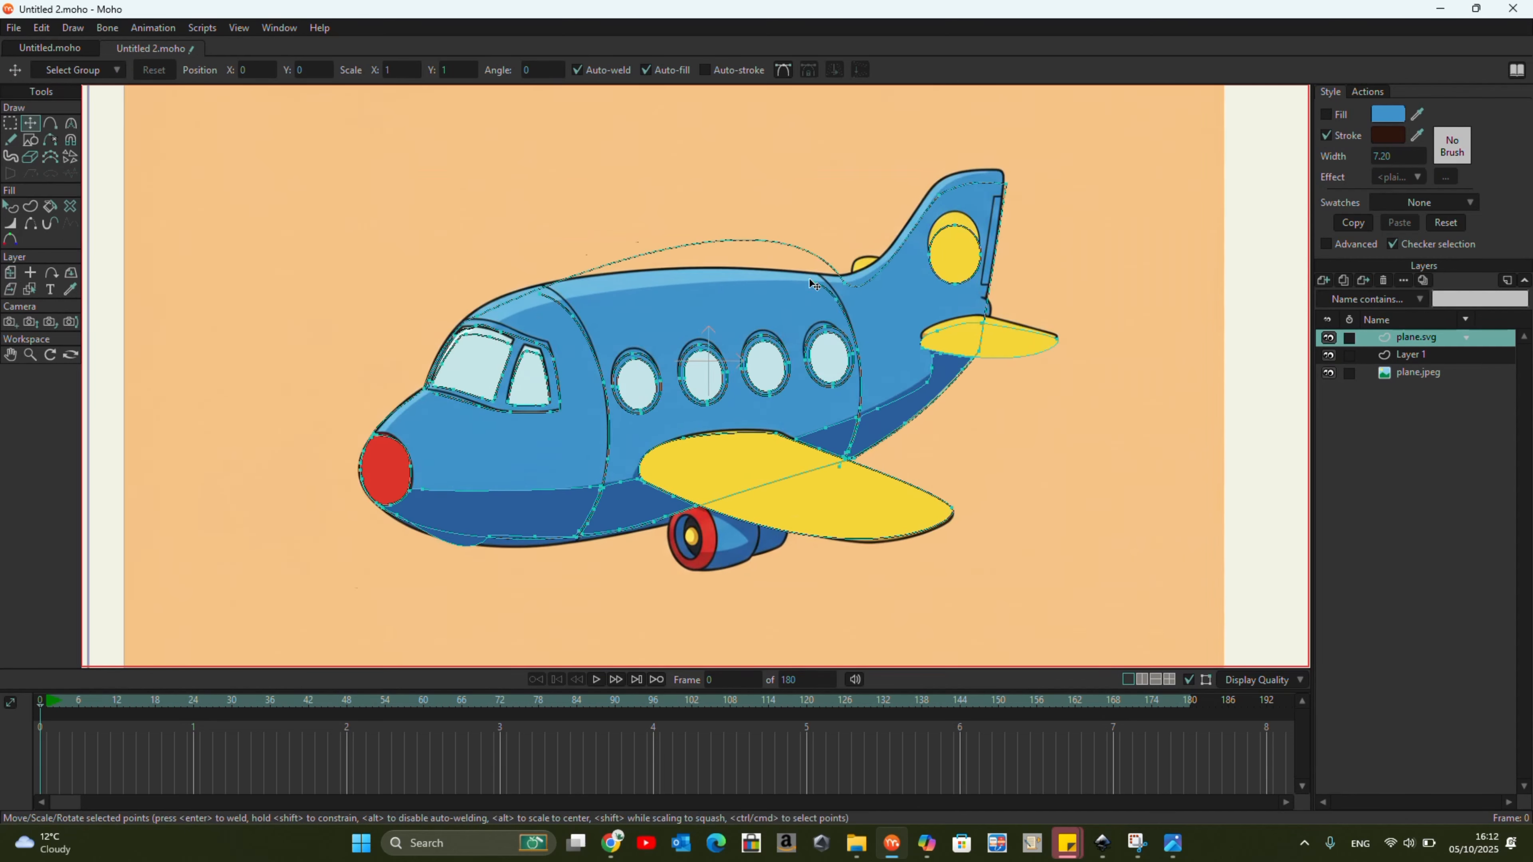
left_click_drag(855, 293, 881, 287)
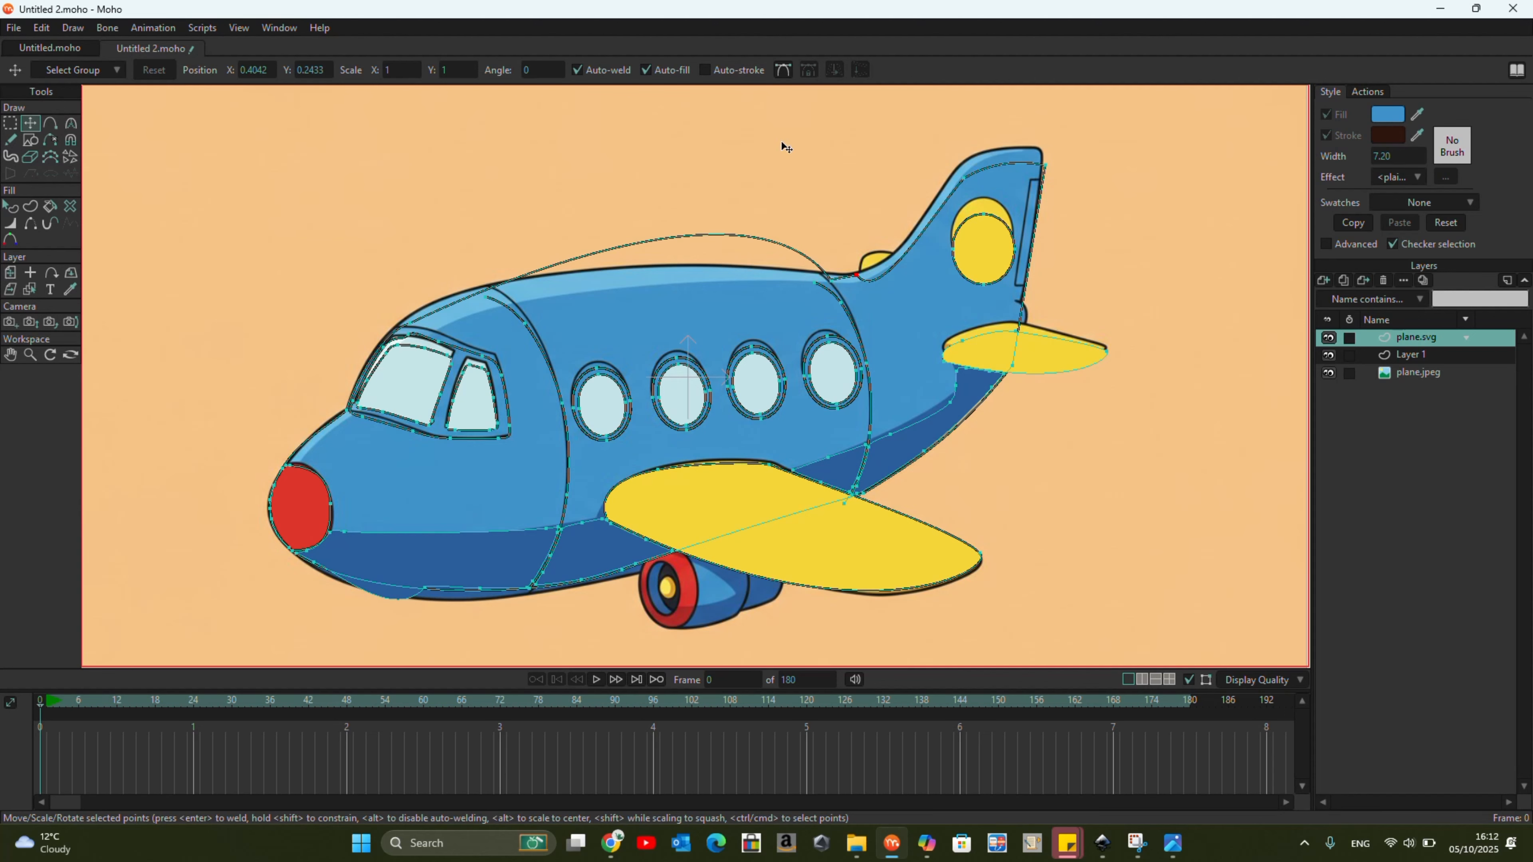
Delete the extra fuselage outline point just ahead of the tail fin to flatten the bulging roof line.
scroll(782, 272, "up", 3)
left_click(850, 282)
key("Delete")
left_click_drag(358, 312, 361, 301)
key("ctrl+z")
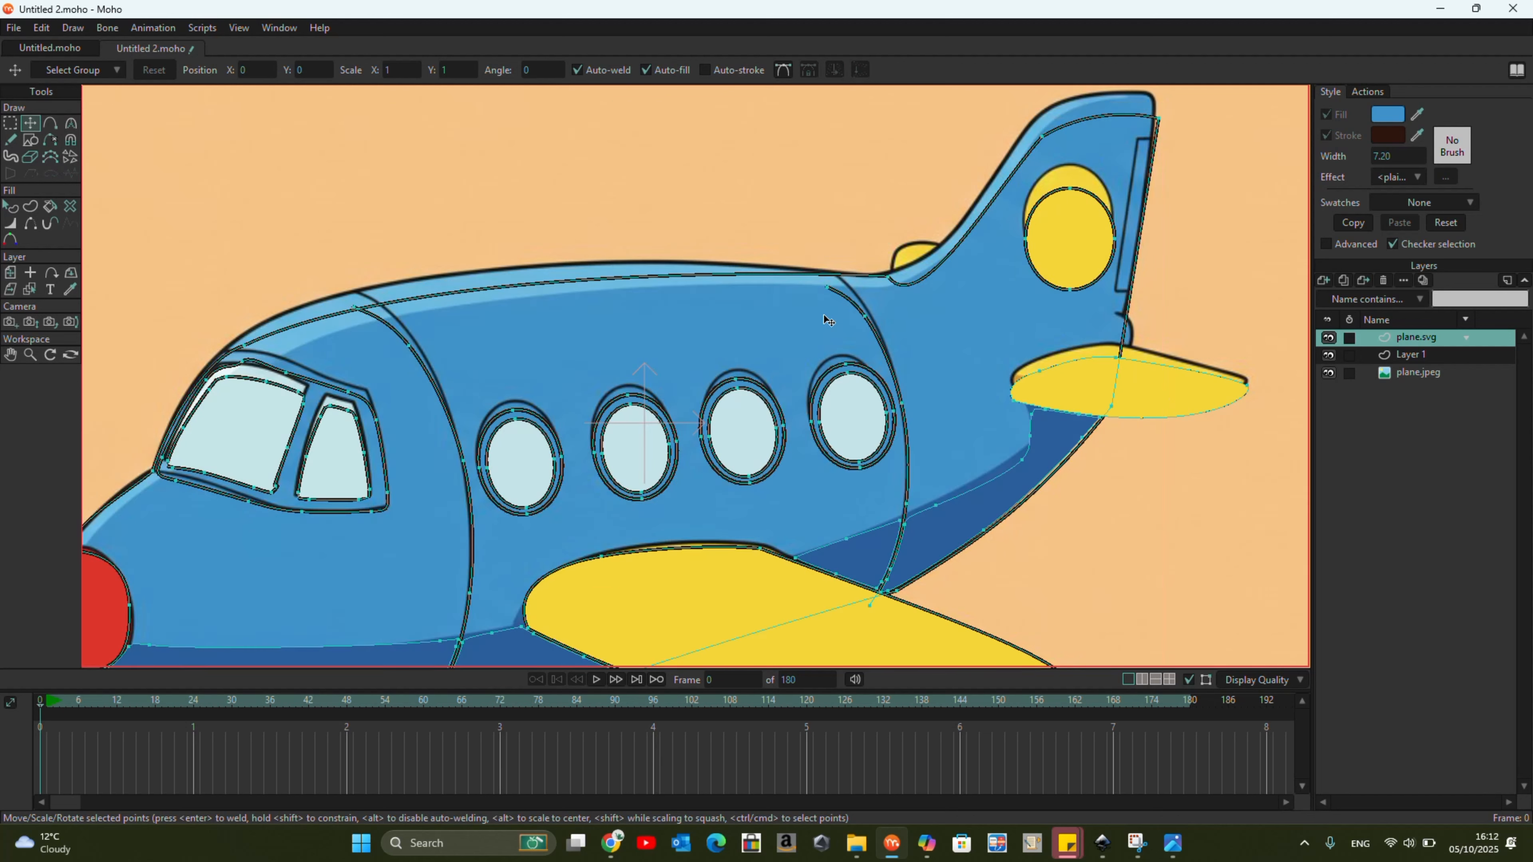
Move the tail fin's outline points onto the reference and adjust the curvature at the fin's base and upper front edge.
left_click(888, 278)
scroll(1171, 110, "up", 3)
left_click_drag(1171, 109, 1099, 196)
left_click_drag(948, 248, 952, 218)
key("c")
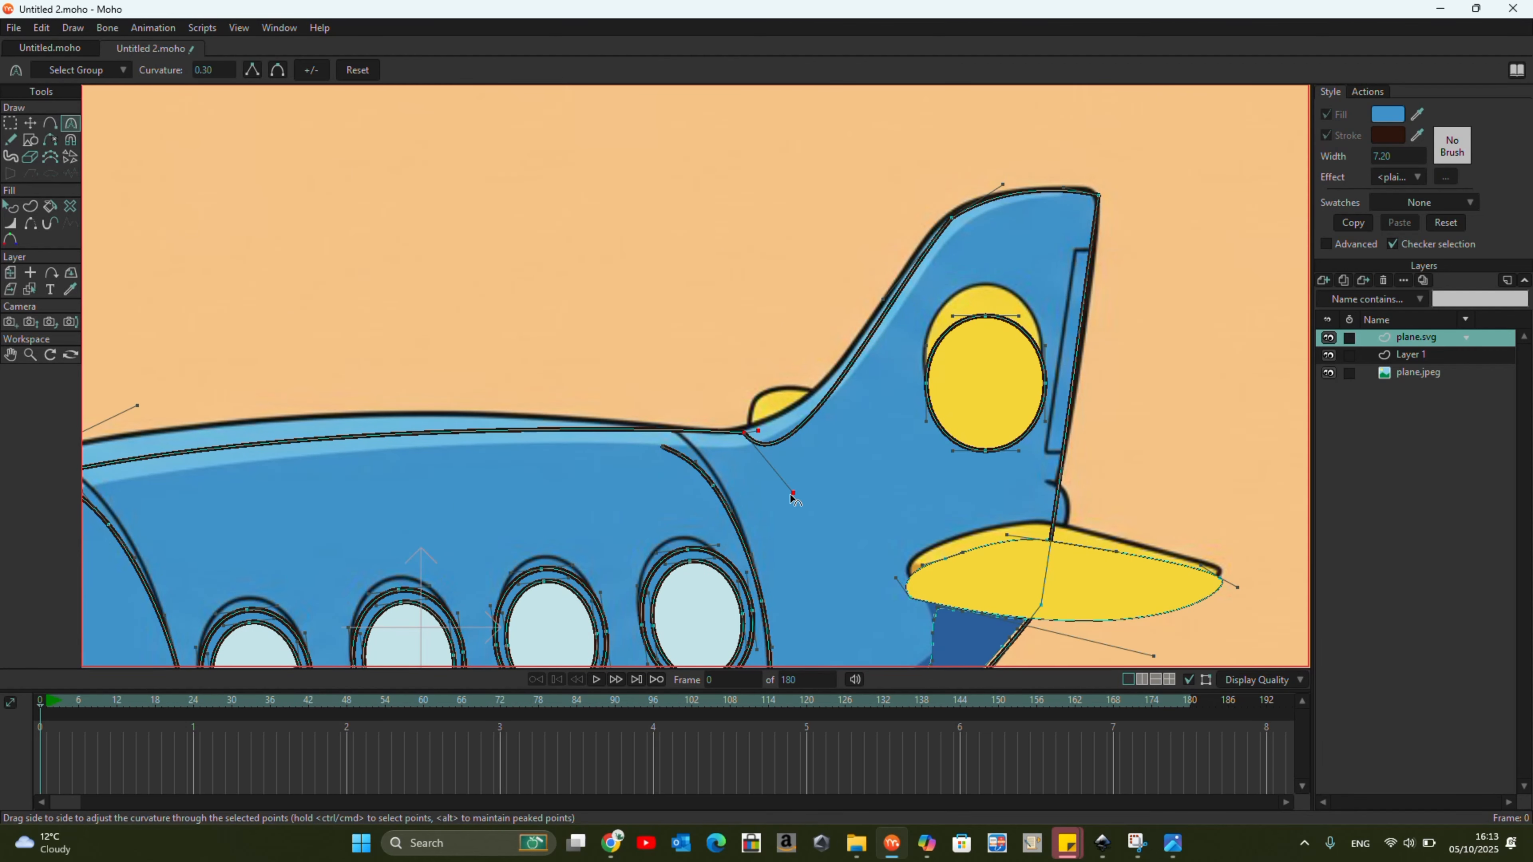
left_click(951, 219)
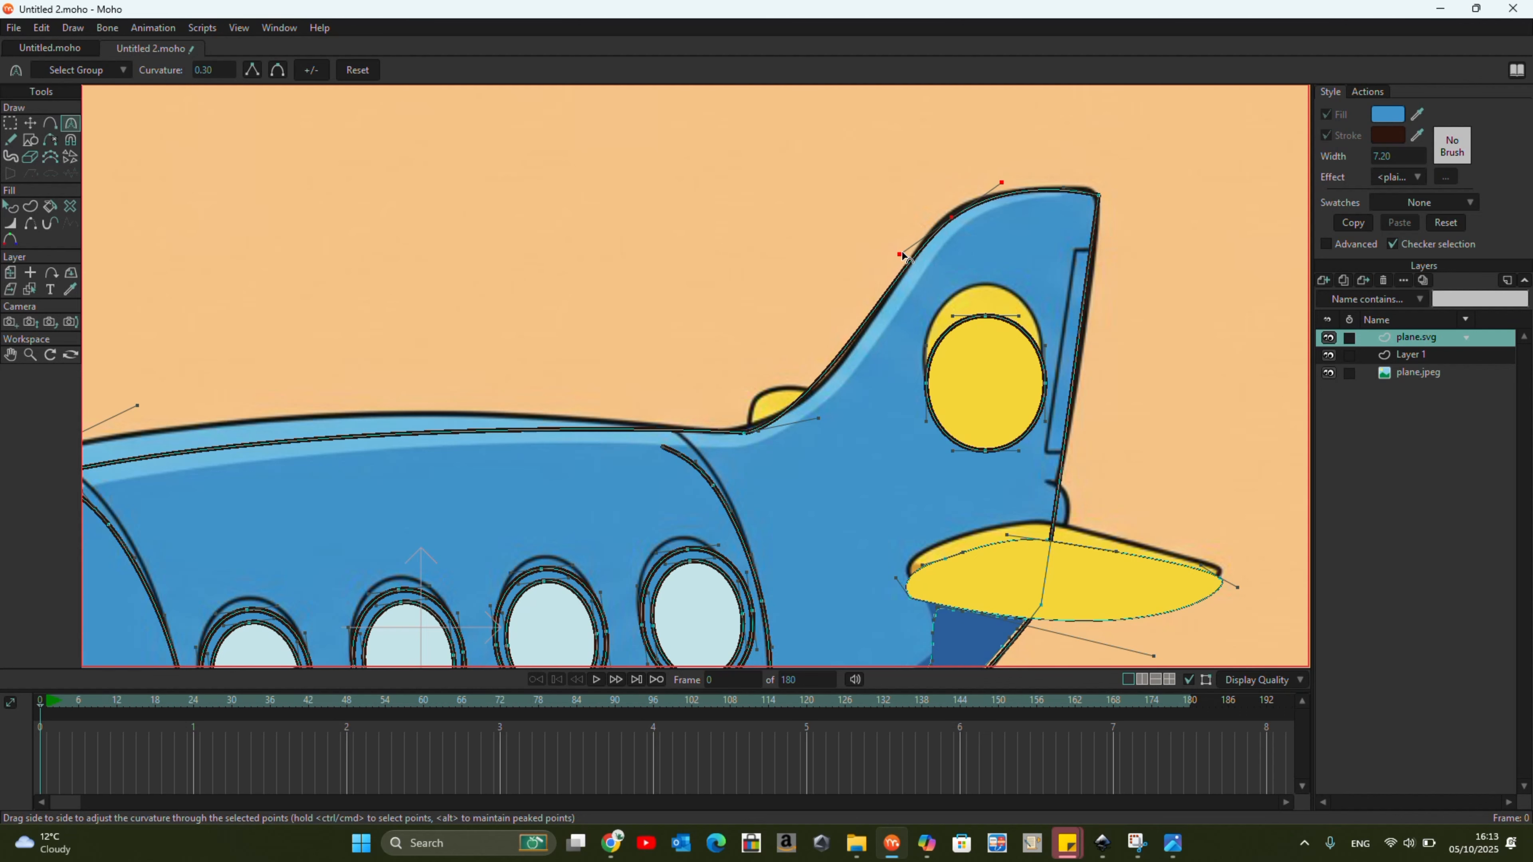
Reposition the fuselage point above the cockpit and reshape the roof curve to follow the reference picture.
scroll(643, 413, "down", 2)
left_click_drag(414, 402, 411, 372)
scroll(266, 485, "up", 3)
left_click(30, 123)
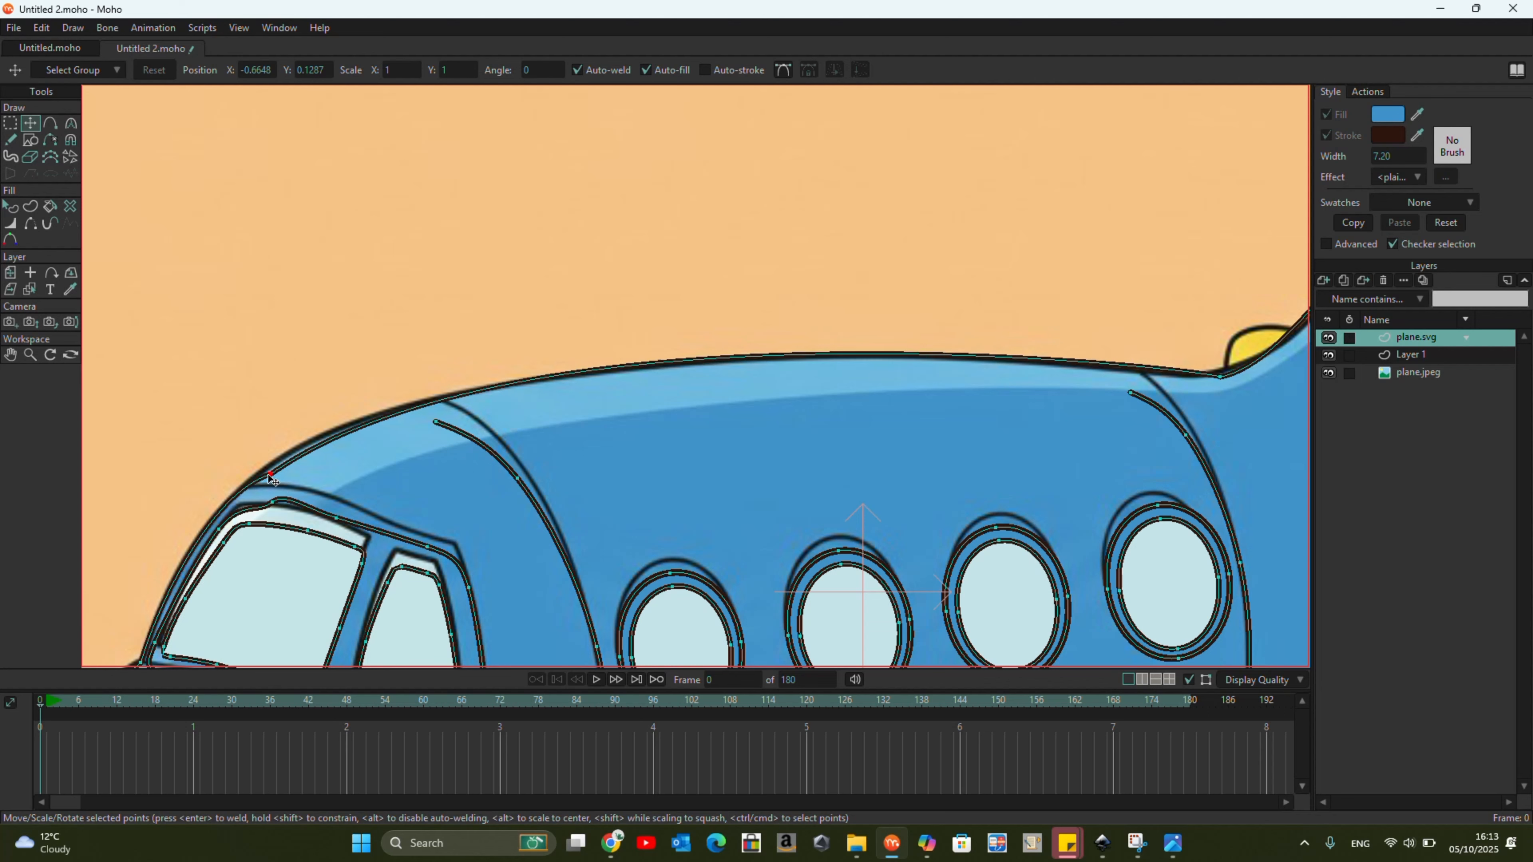
key("c")
left_click(216, 499)
left_click_drag(539, 280, 452, 313)
Refine the position and curve handles of the roof point above the cockpit to match the reference outline.
scroll(271, 484, "up", 3)
left_click(30, 124)
scroll(301, 438, "down", 3)
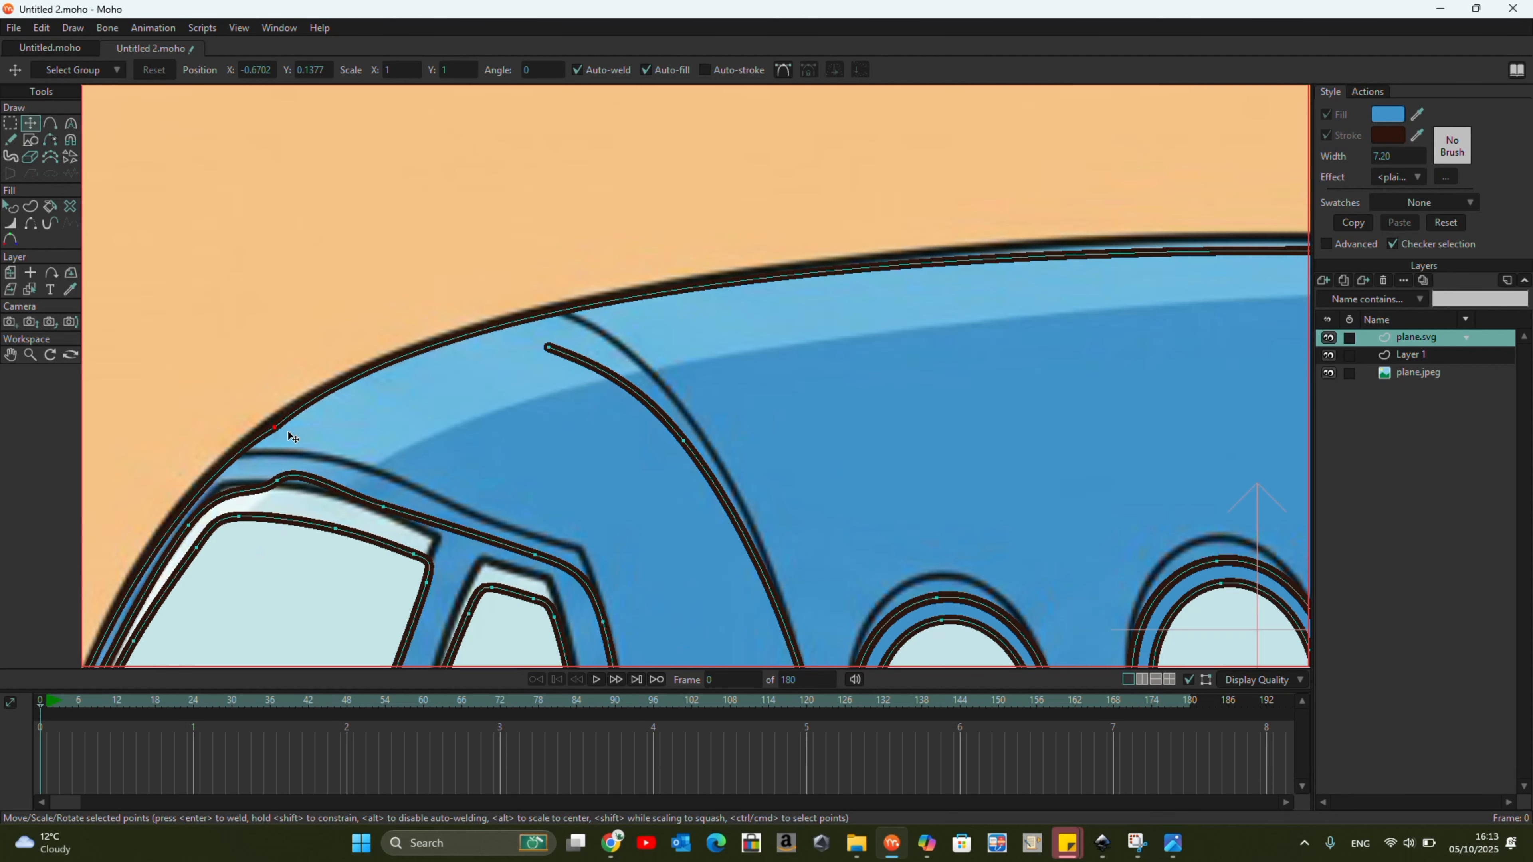
key("c")
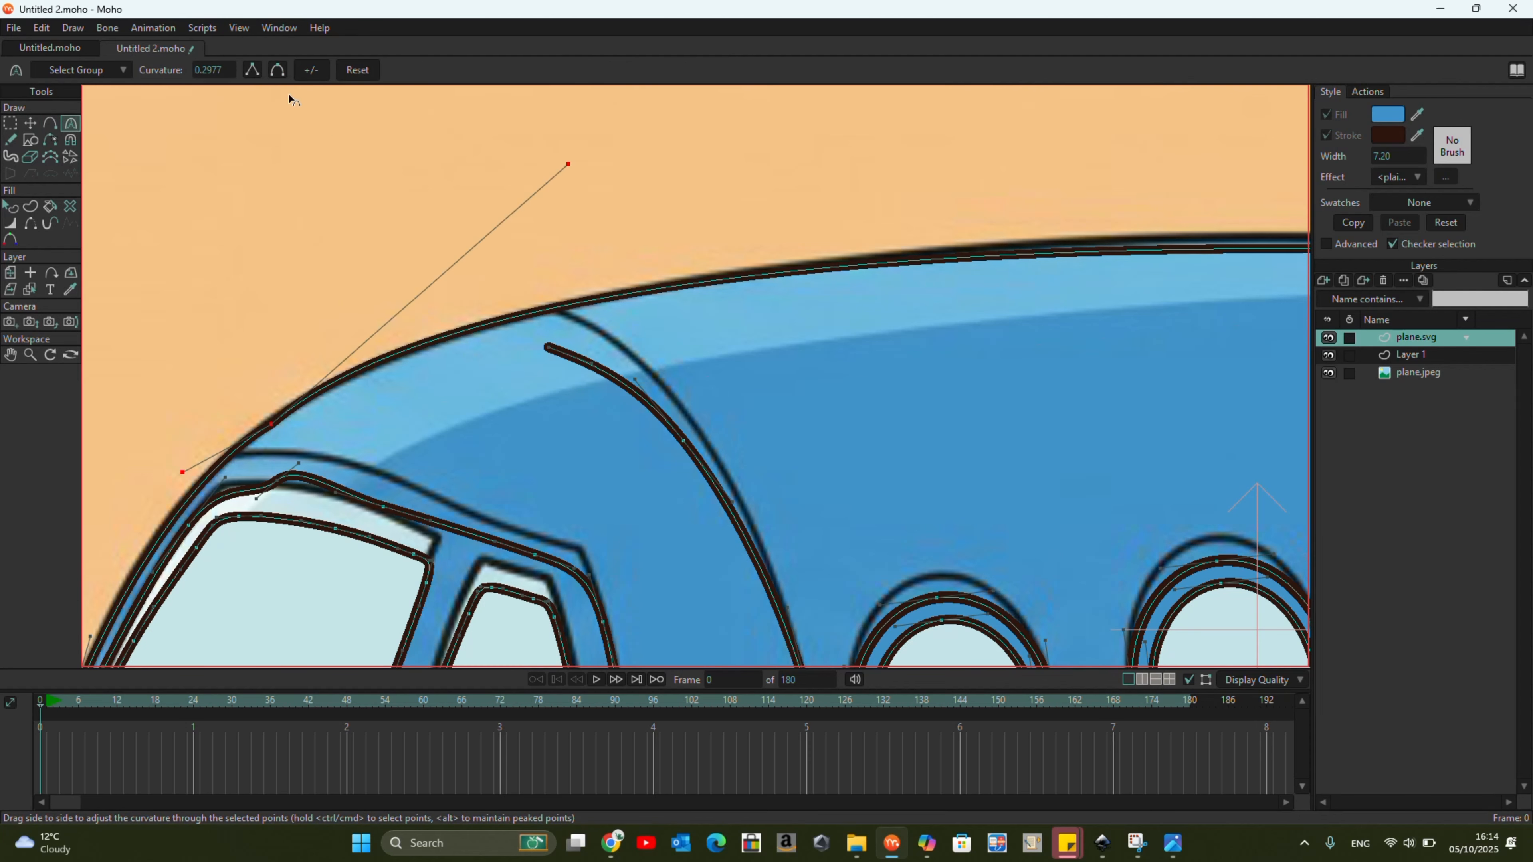
scroll(362, 127, "down", 3)
Move the vector points around the tail section slightly upward to match the reference picture.
left_click(31, 124)
scroll(902, 484, "down", 2)
scroll(1019, 121, "up", 3)
left_click(1001, 264)
left_click_drag(1001, 263, 999, 244)
left_click_drag(1006, 397, 1005, 384)
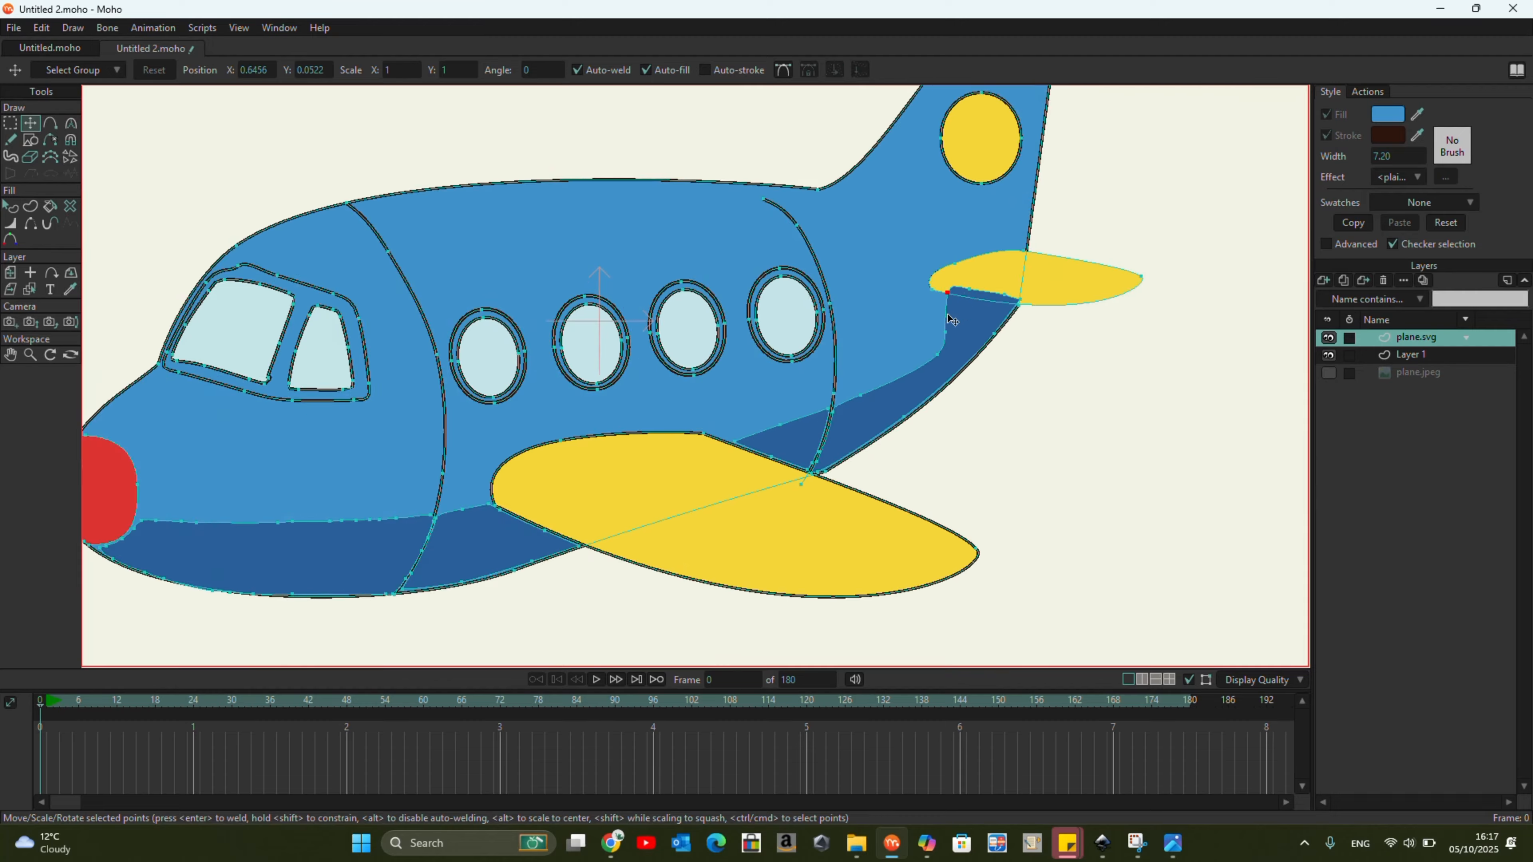
Adjust the upper end of the rear fuselage seam line so that it meets the roof outline.
scroll(790, 440, "down", 3)
left_click(961, 469)
scroll(664, 446, "down", 2)
scroll(715, 361, "up", 3)
scroll(716, 361, "up", 3)
left_click(730, 297)
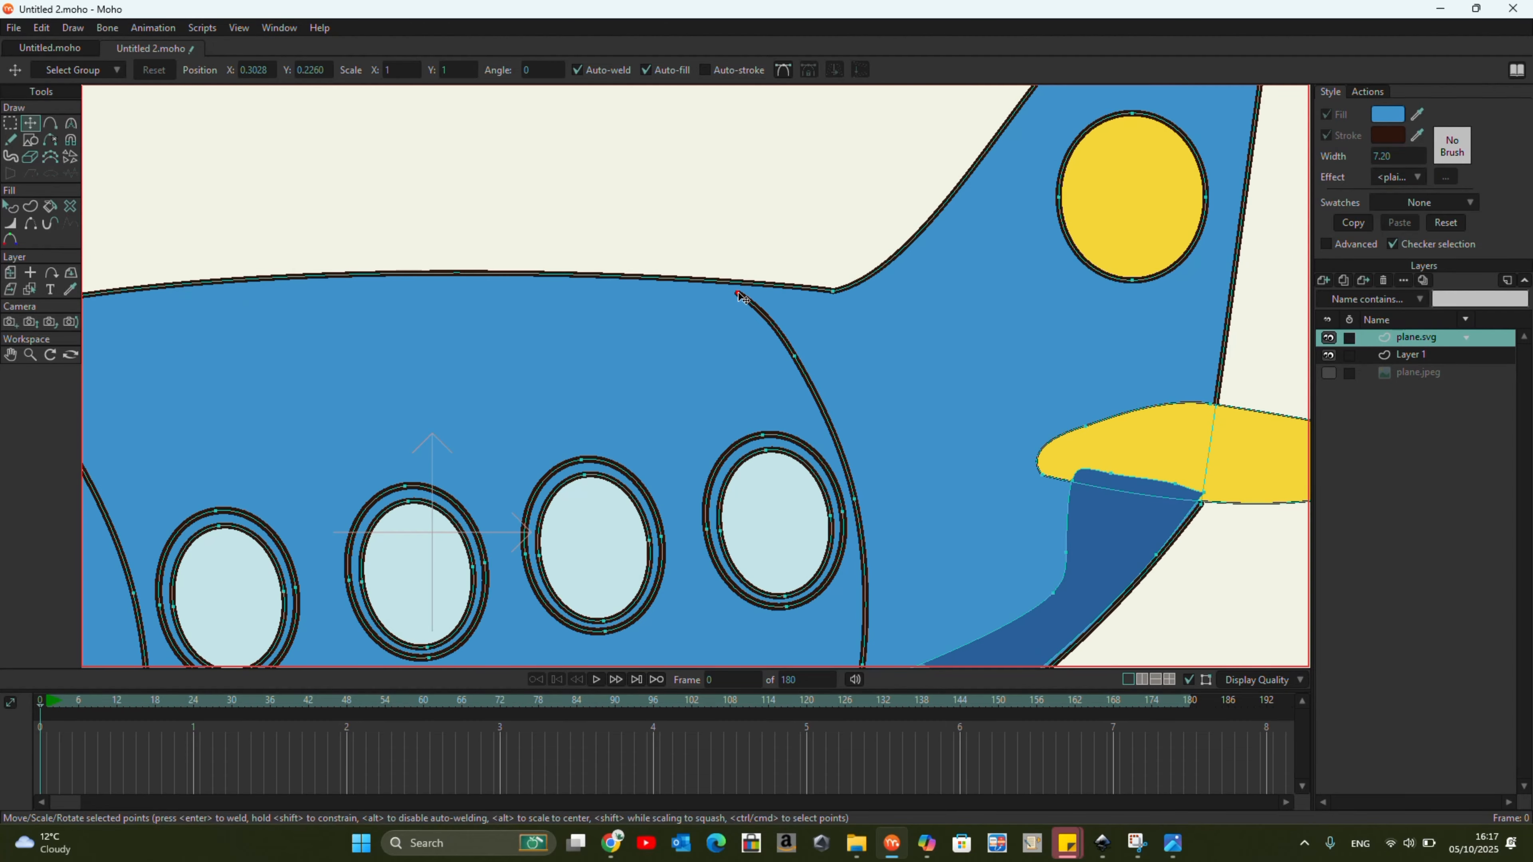
scroll(791, 284, "down", 2)
left_click(770, 362)
scroll(729, 424, "down", 3)
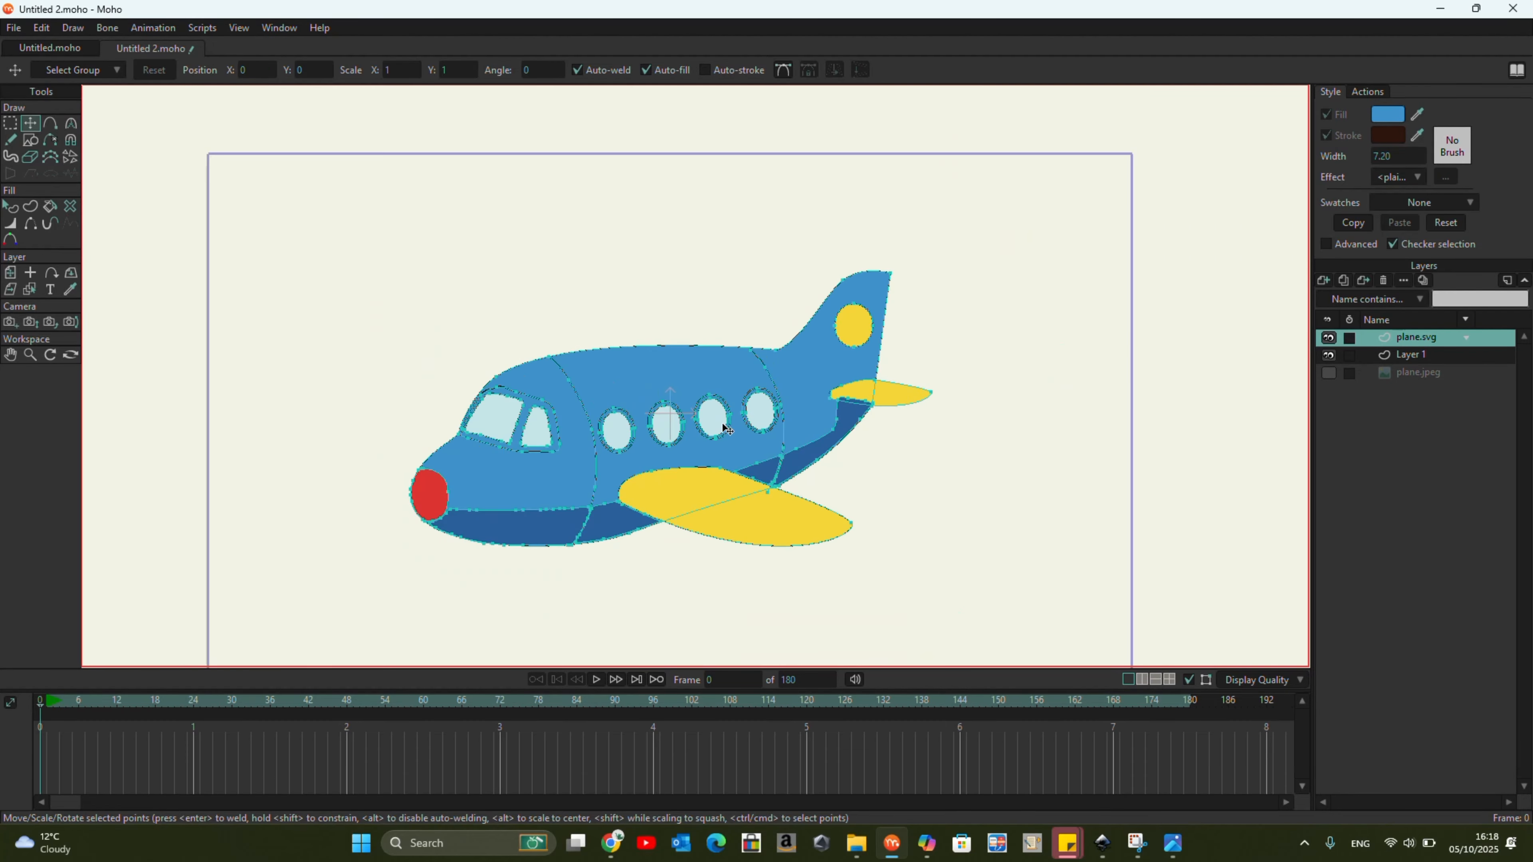
Show the plane.jpeg reference layer and move the picture to the left of the vector airplane.
left_click(1328, 373)
left_click(1417, 372)
left_click_drag(982, 524, 1274, 535)
scroll(1093, 468, "down", 2)
left_click_drag(1067, 446, 421, 319)
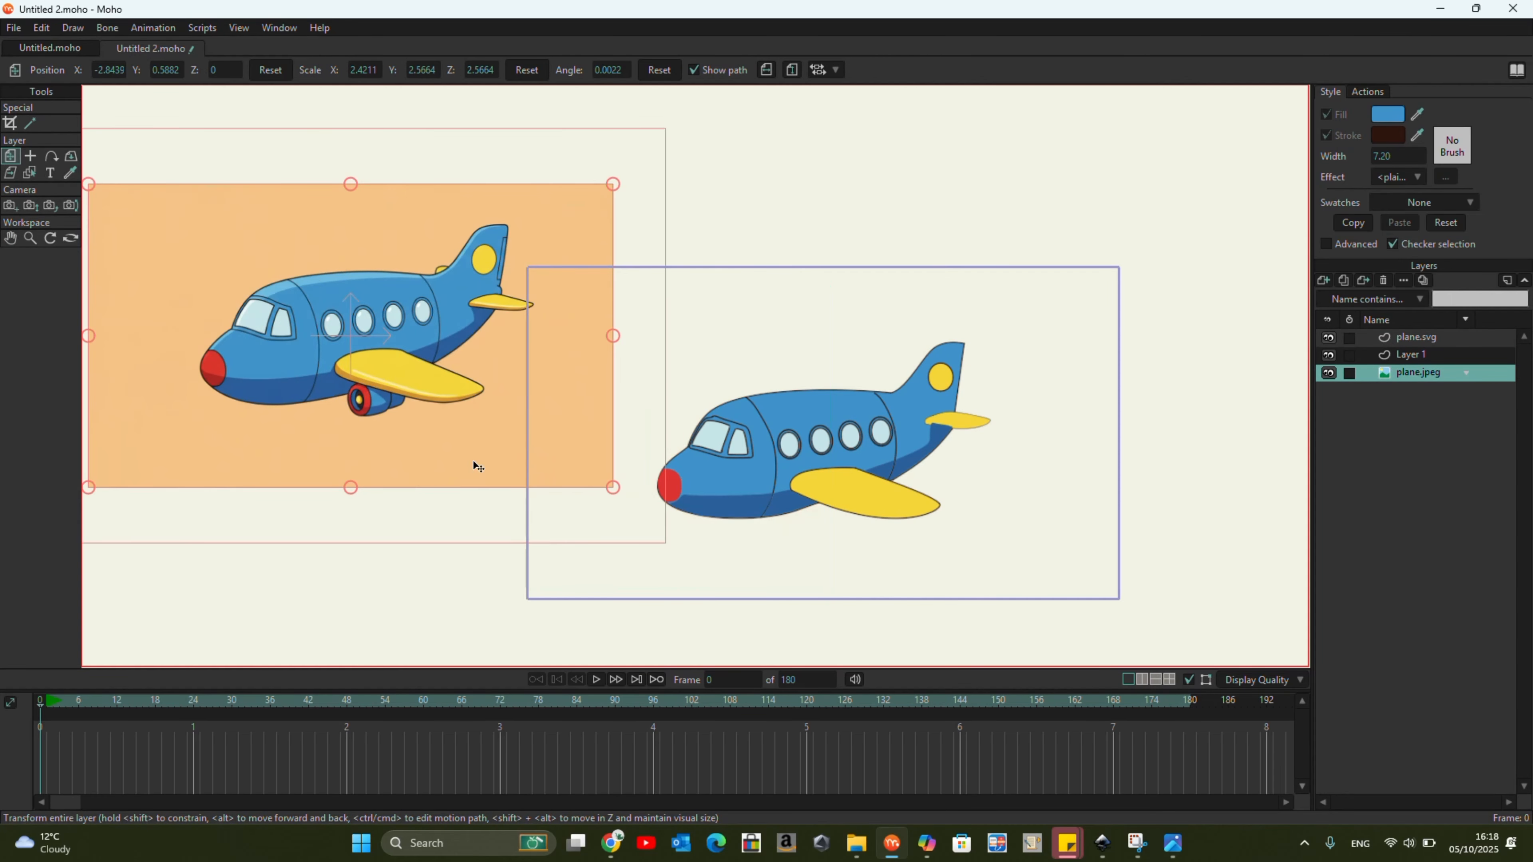
left_click_drag(903, 373, 873, 436)
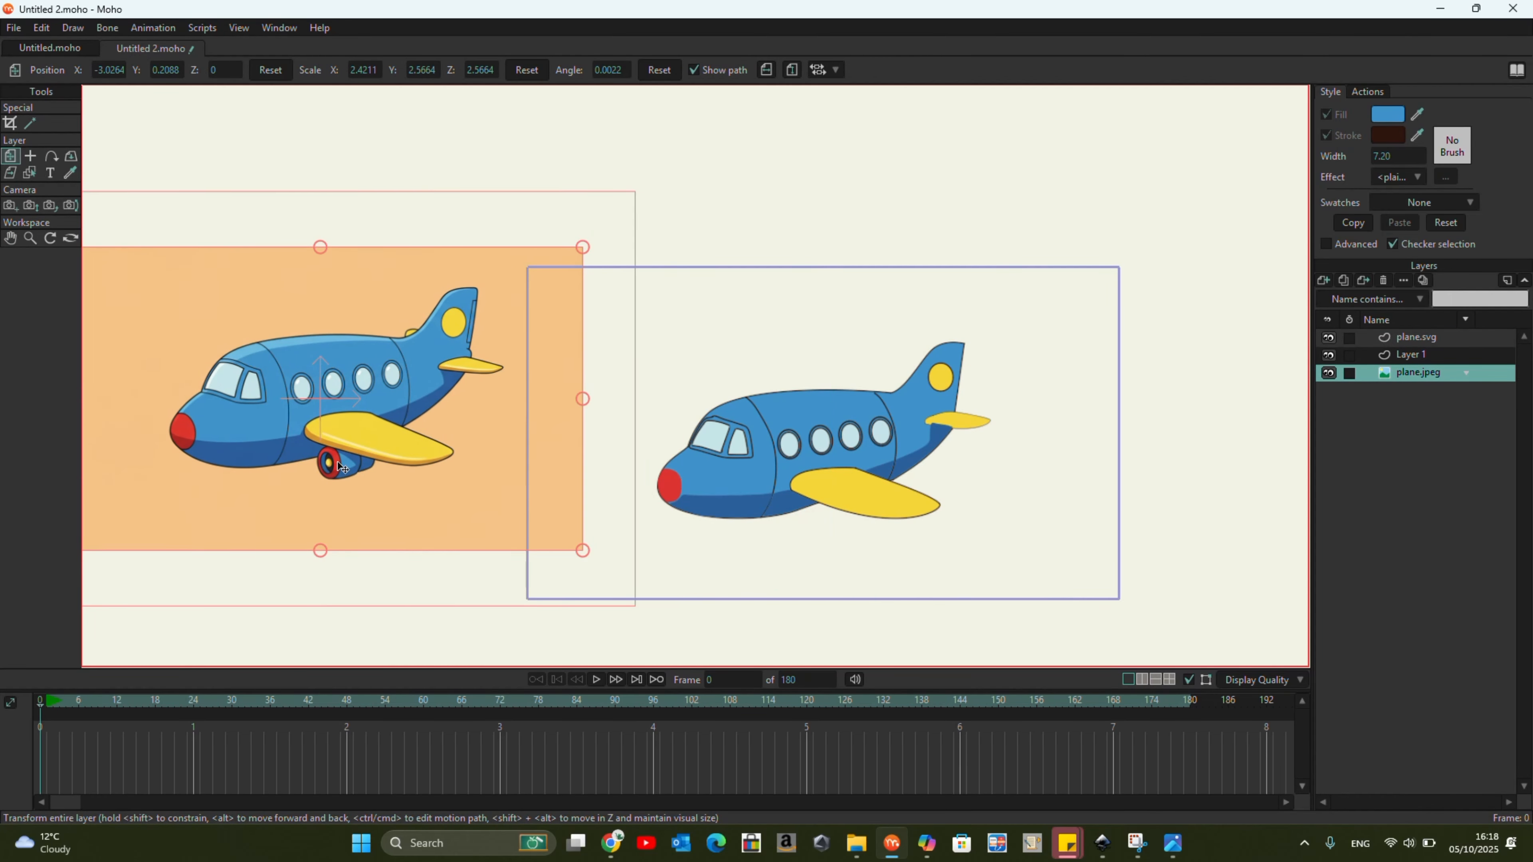
left_click_drag(350, 395, 291, 426)
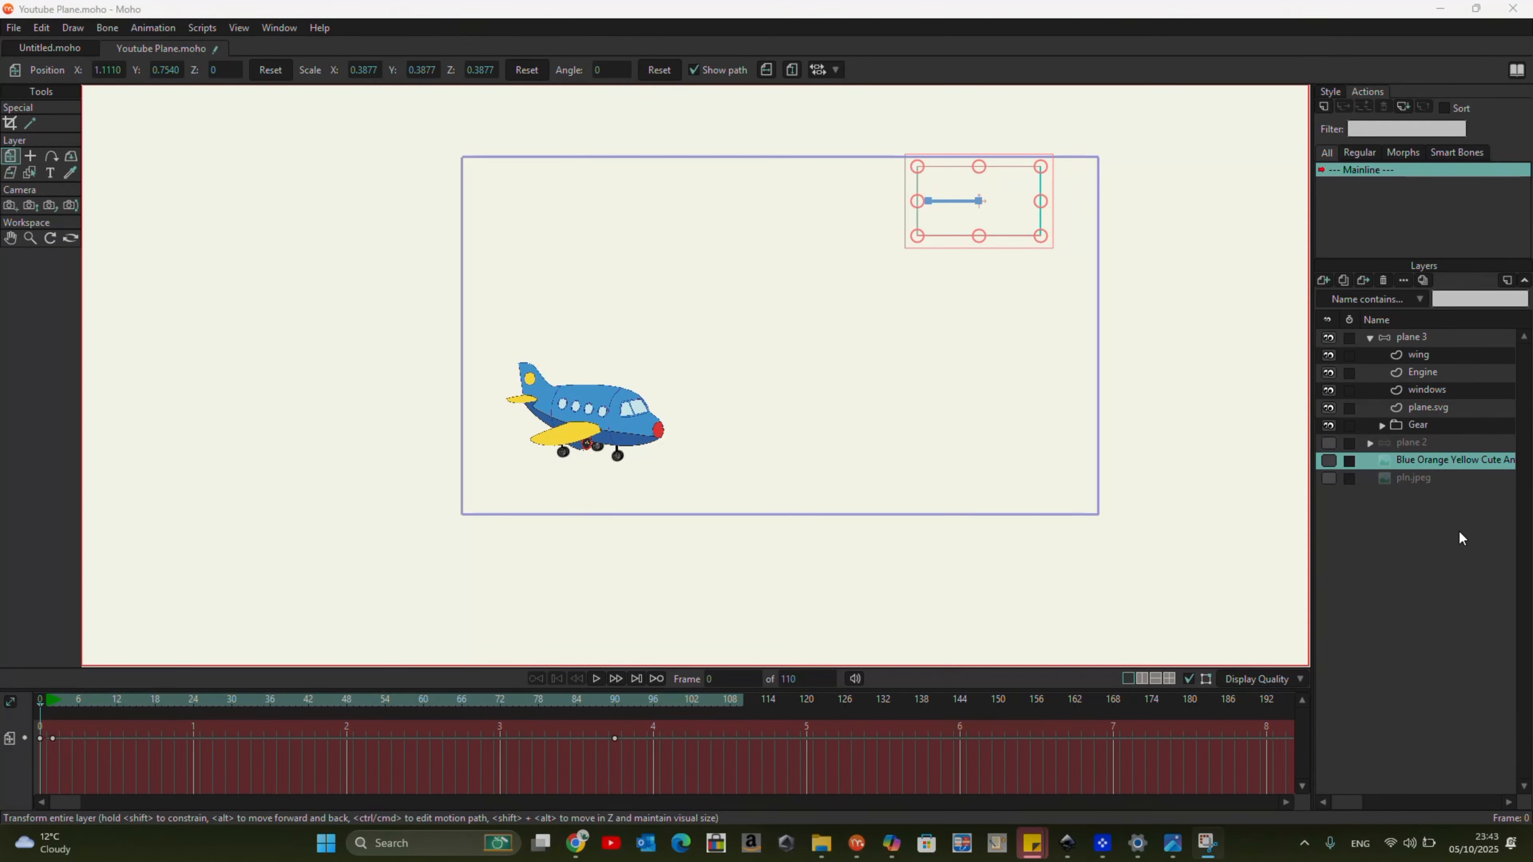
right_click(1406, 337)
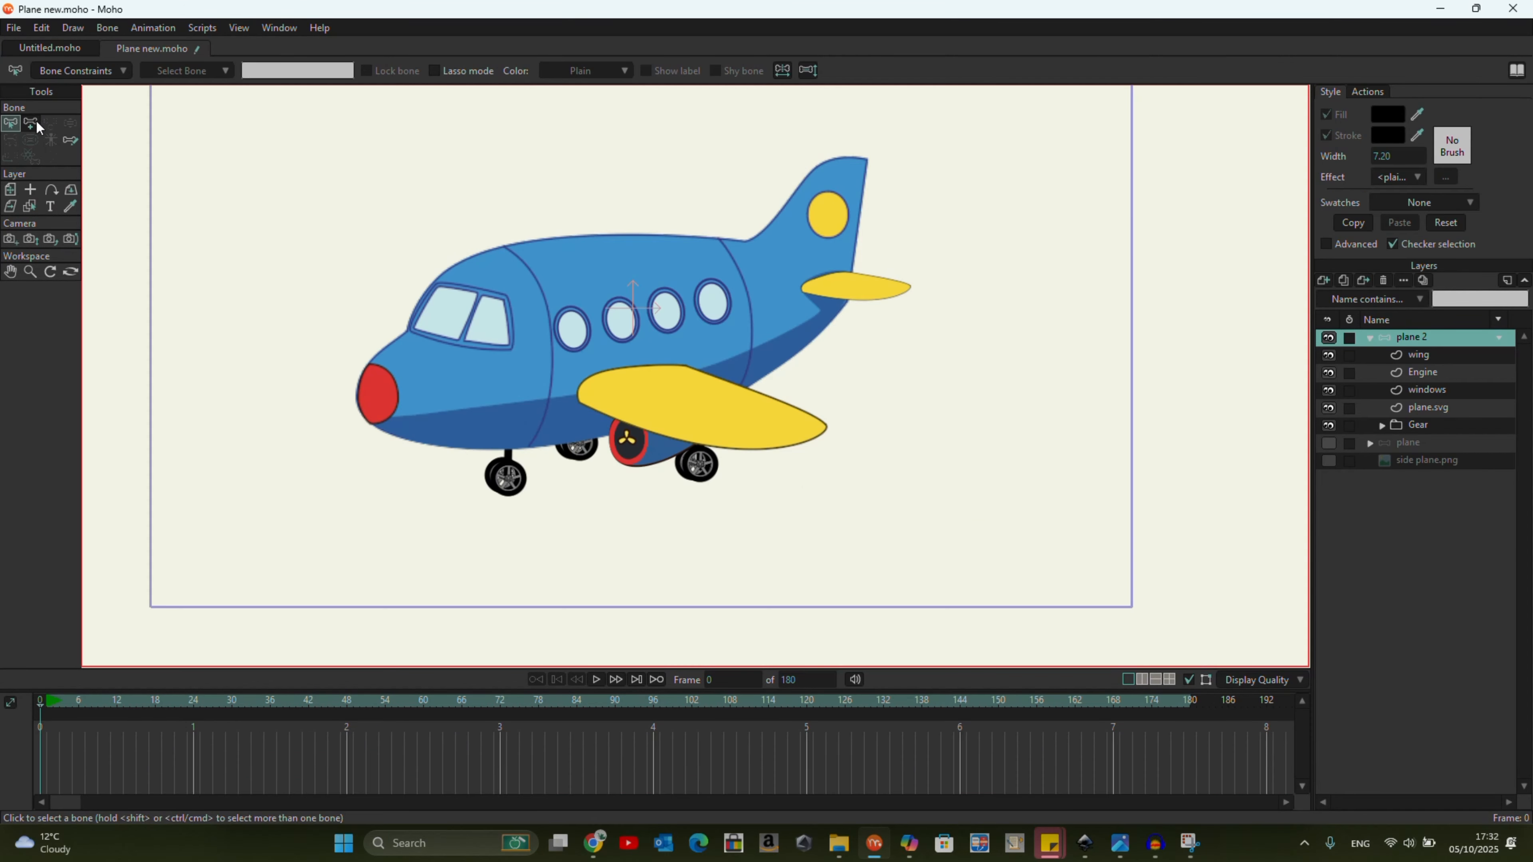
Add three bones to the plane 2 layer: a small one behind the tail, one along the fuselage and one along the main wing.
left_click(33, 124)
left_click(958, 342)
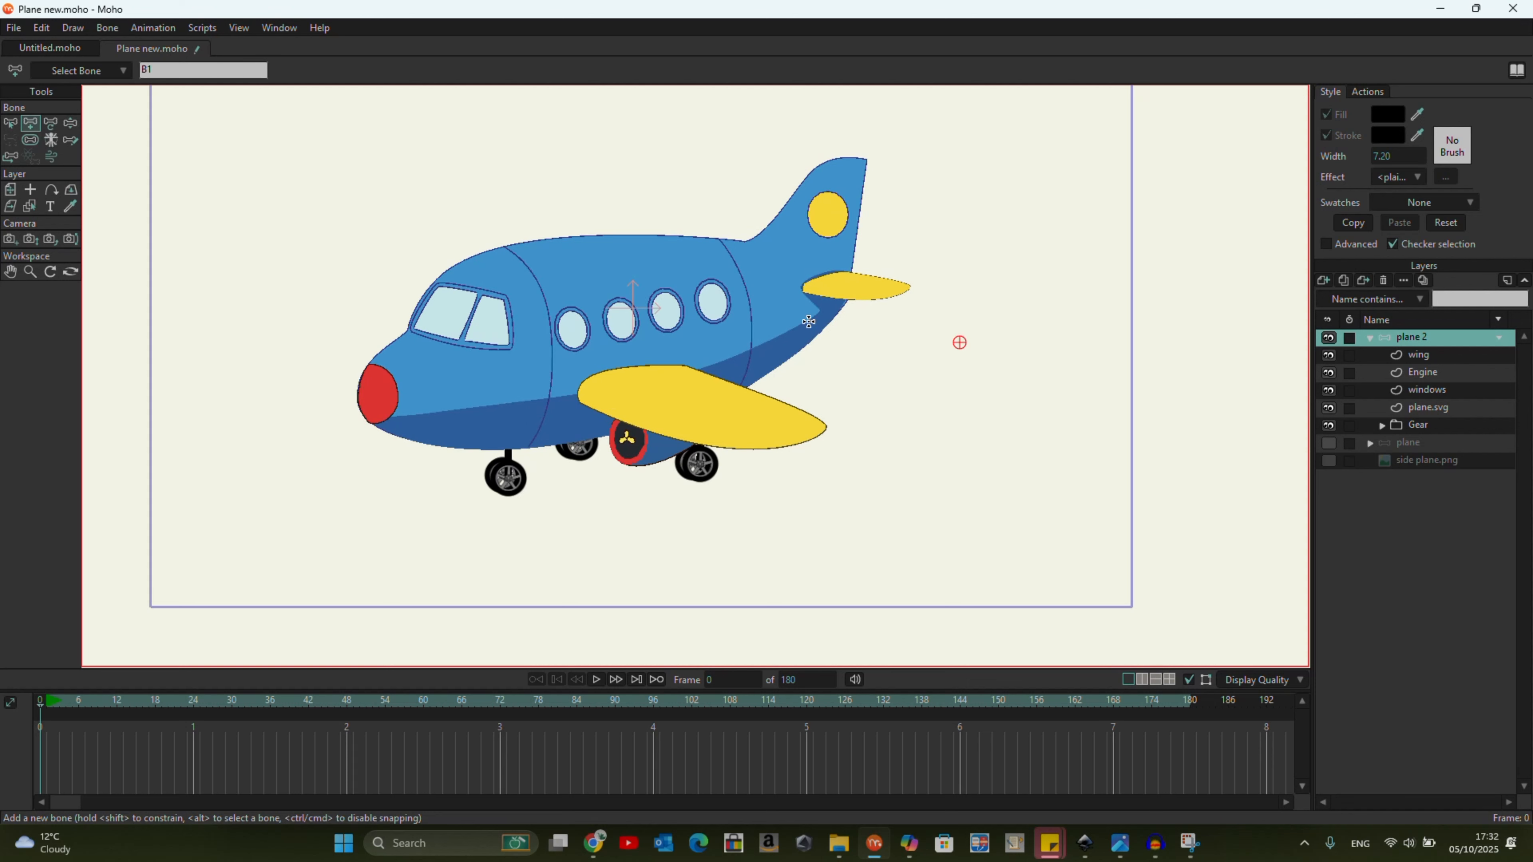
left_click_drag(811, 312, 426, 391)
left_click_drag(614, 385, 786, 430)
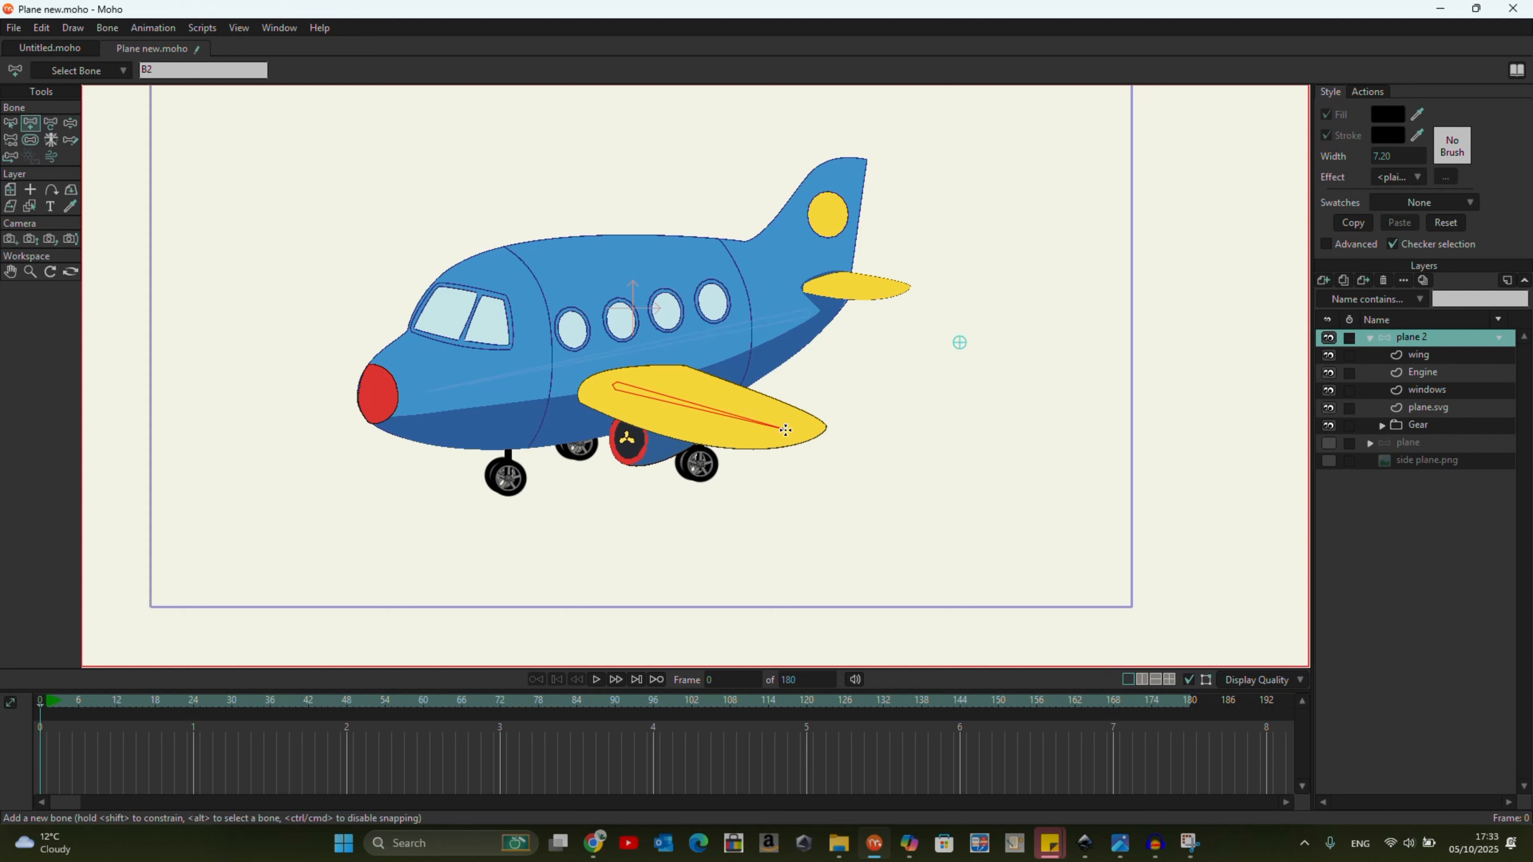
left_click(71, 123)
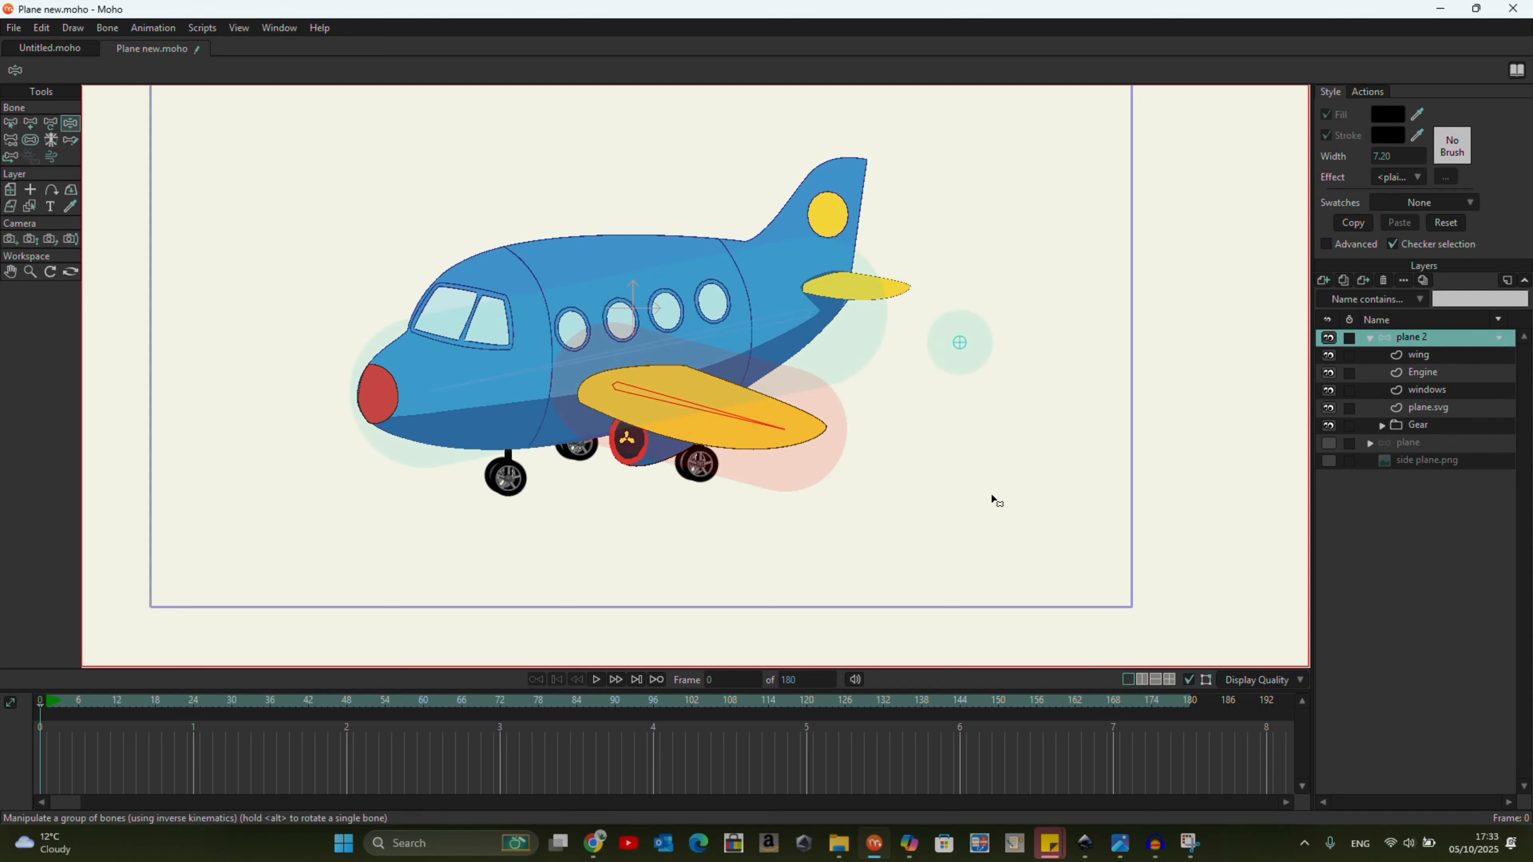
Restrict the plane.svg layer's flexi-binding to the fuselage bone.
left_click(1439, 409)
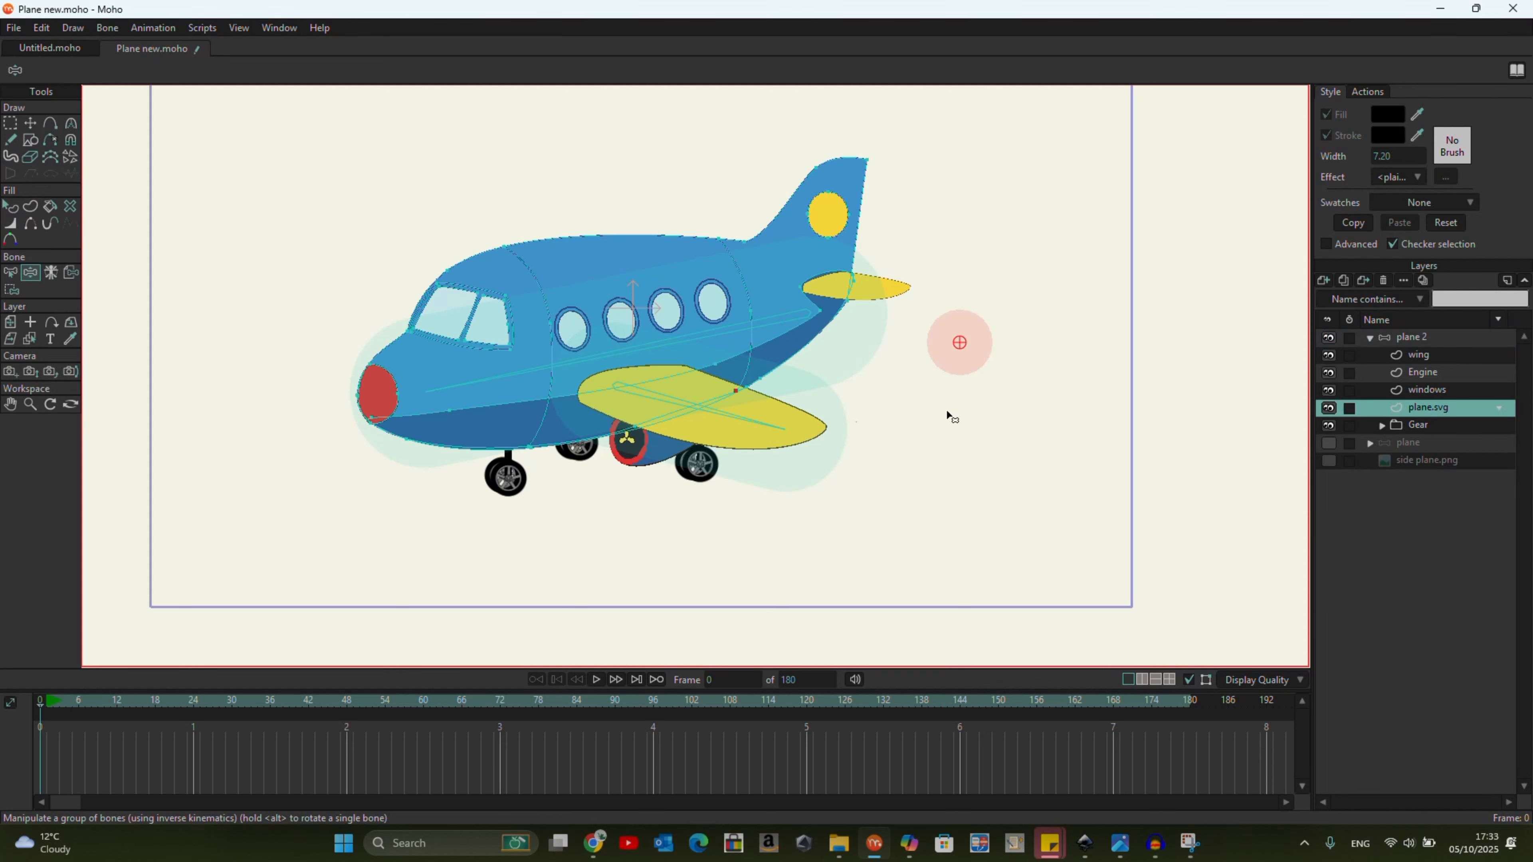
left_click(10, 272)
left_click(495, 378)
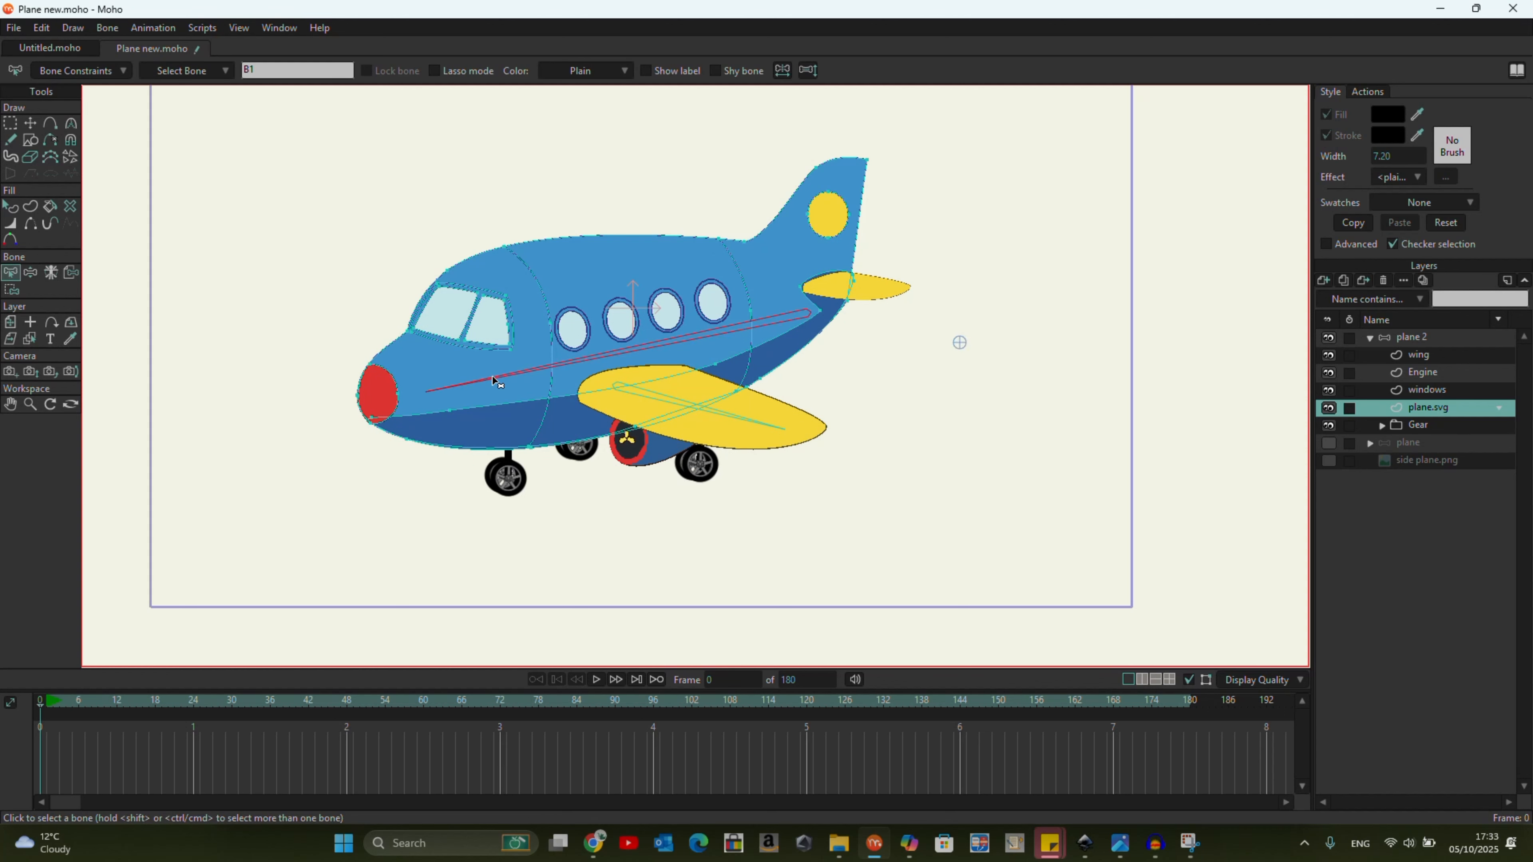
left_click(109, 29)
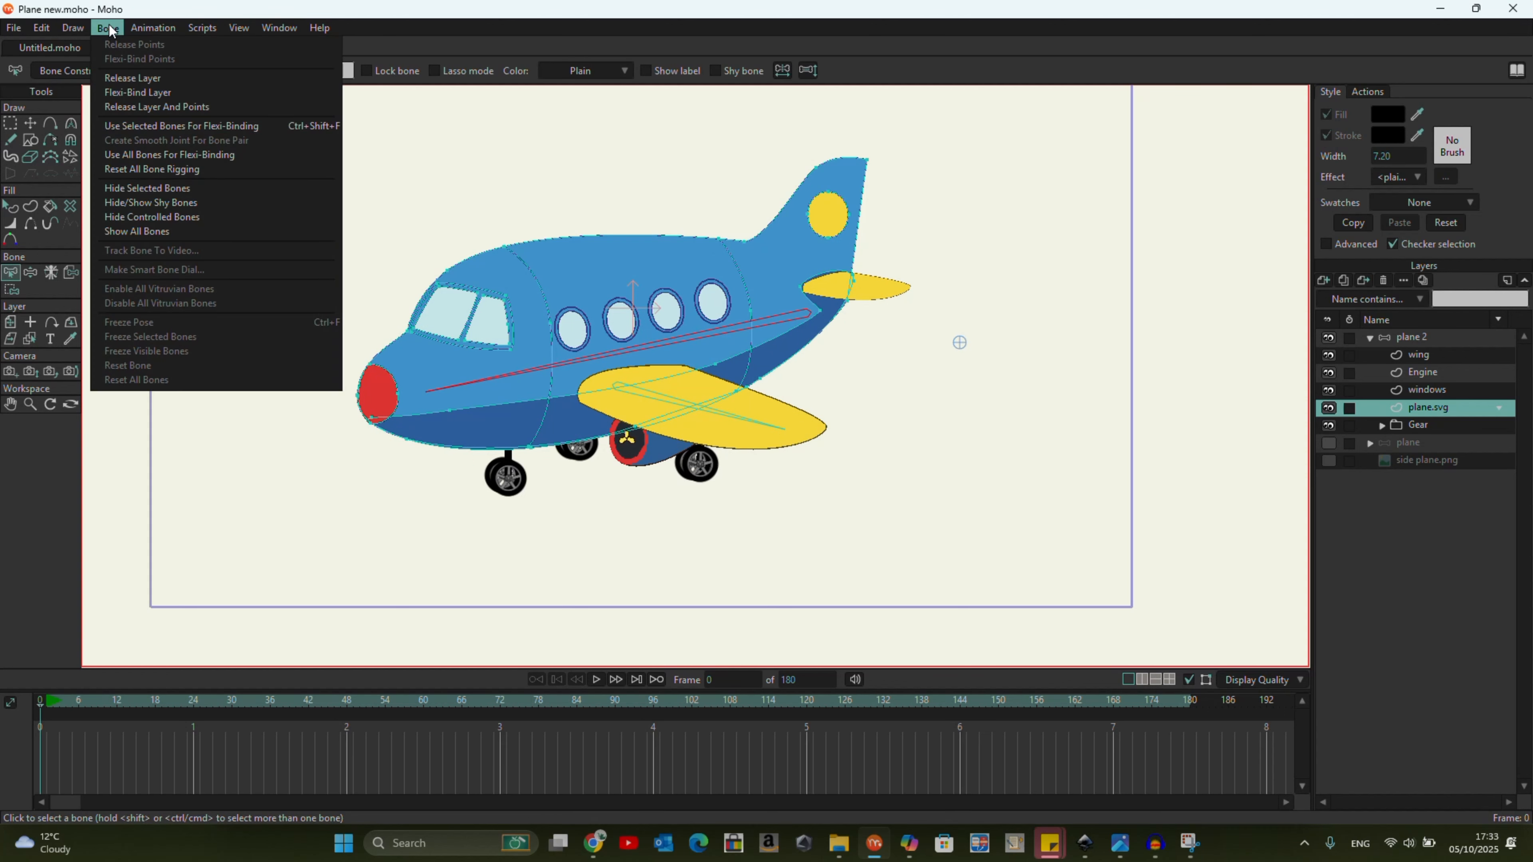
left_click(195, 126)
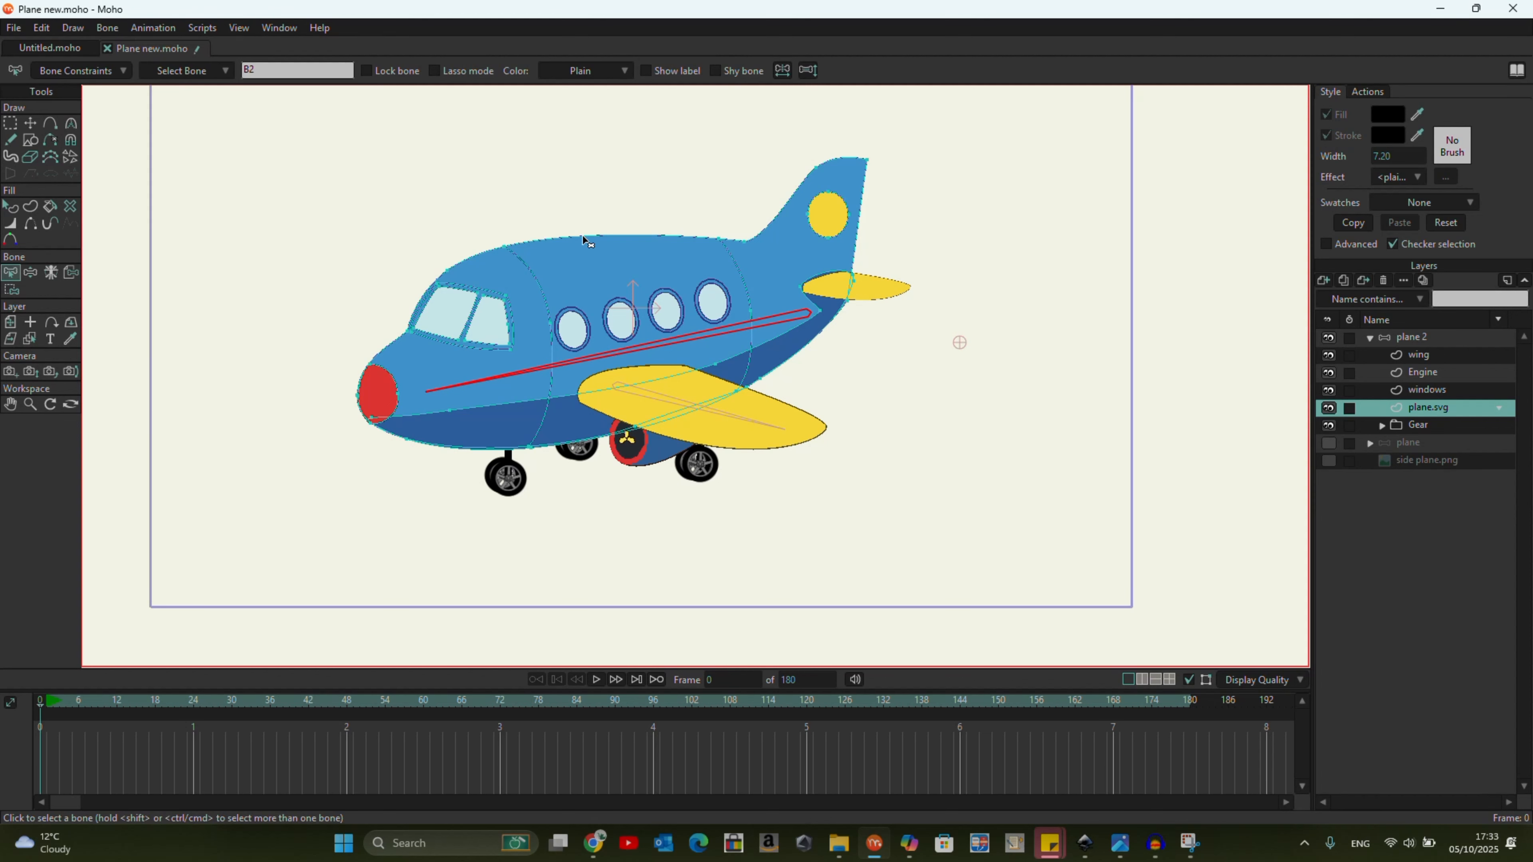
Bind the main wing's points in the wing layer to the wing bone and test the rig by moving the fuselage bone.
left_click(764, 433)
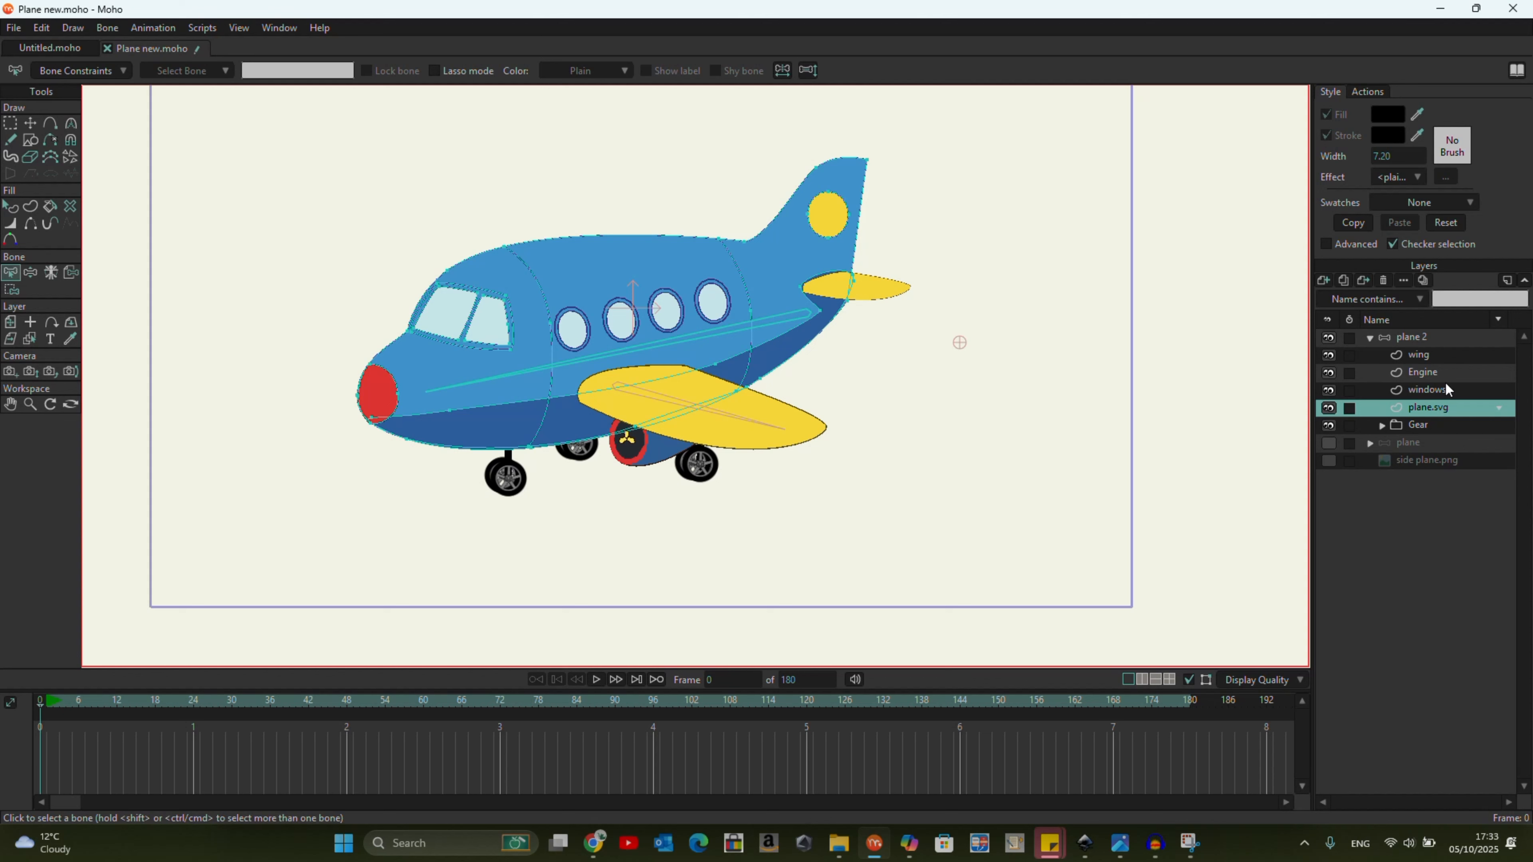
left_click(1425, 357)
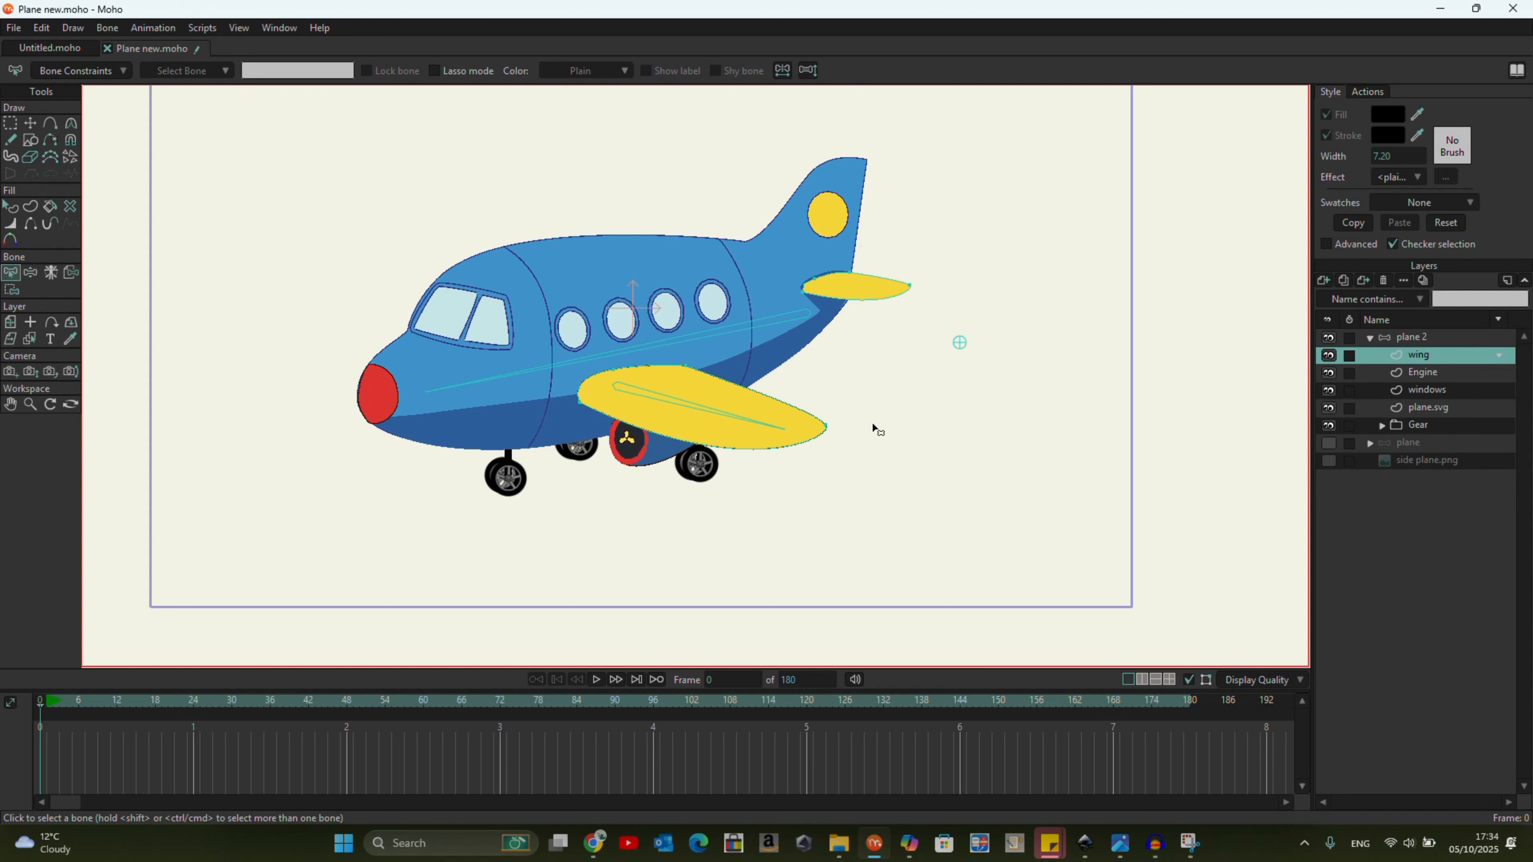
left_click(749, 425)
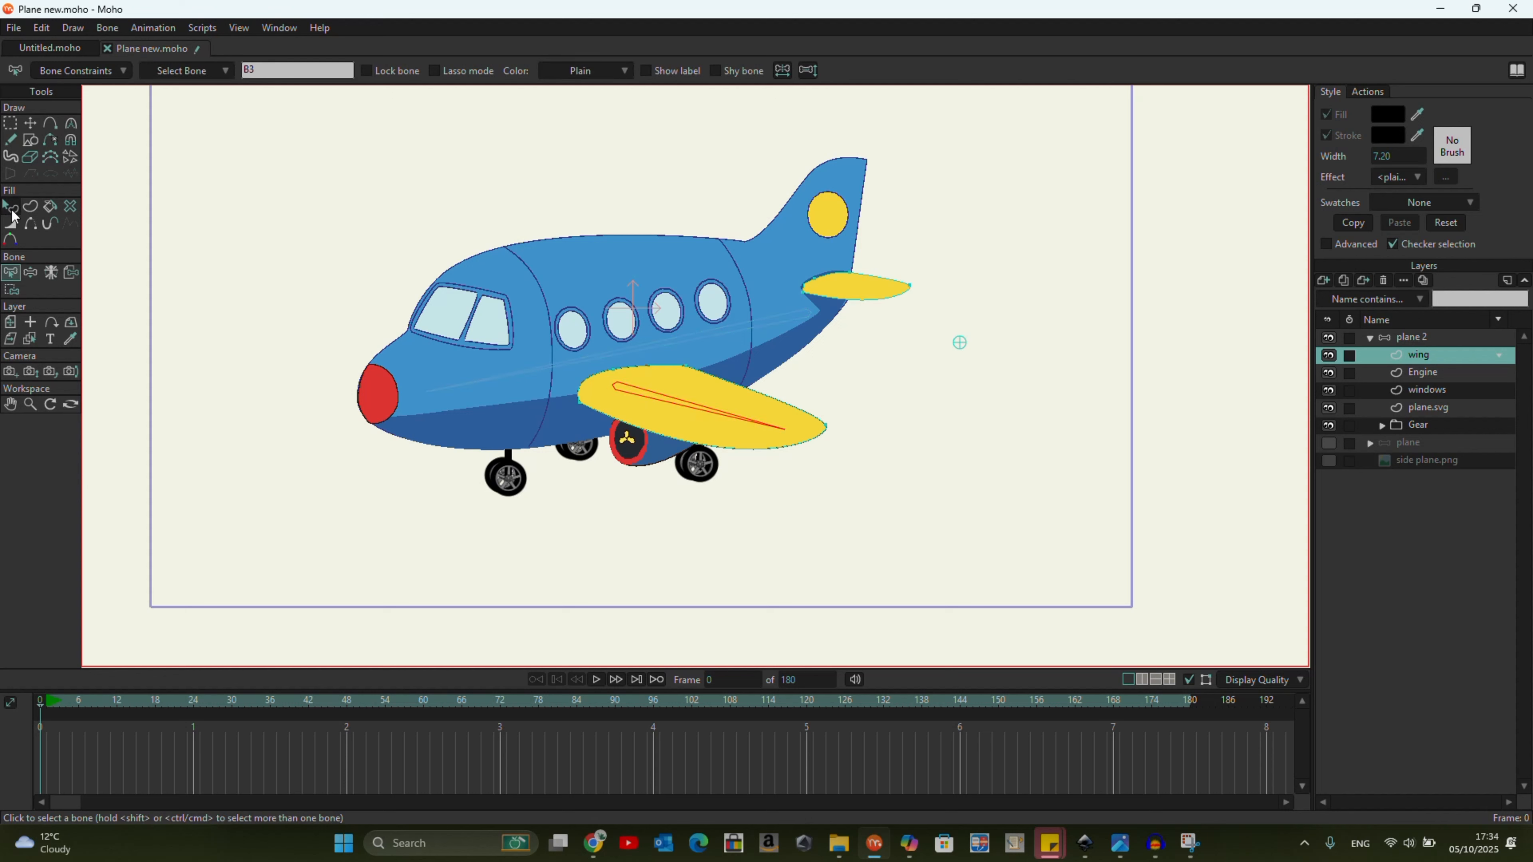
left_click(12, 291)
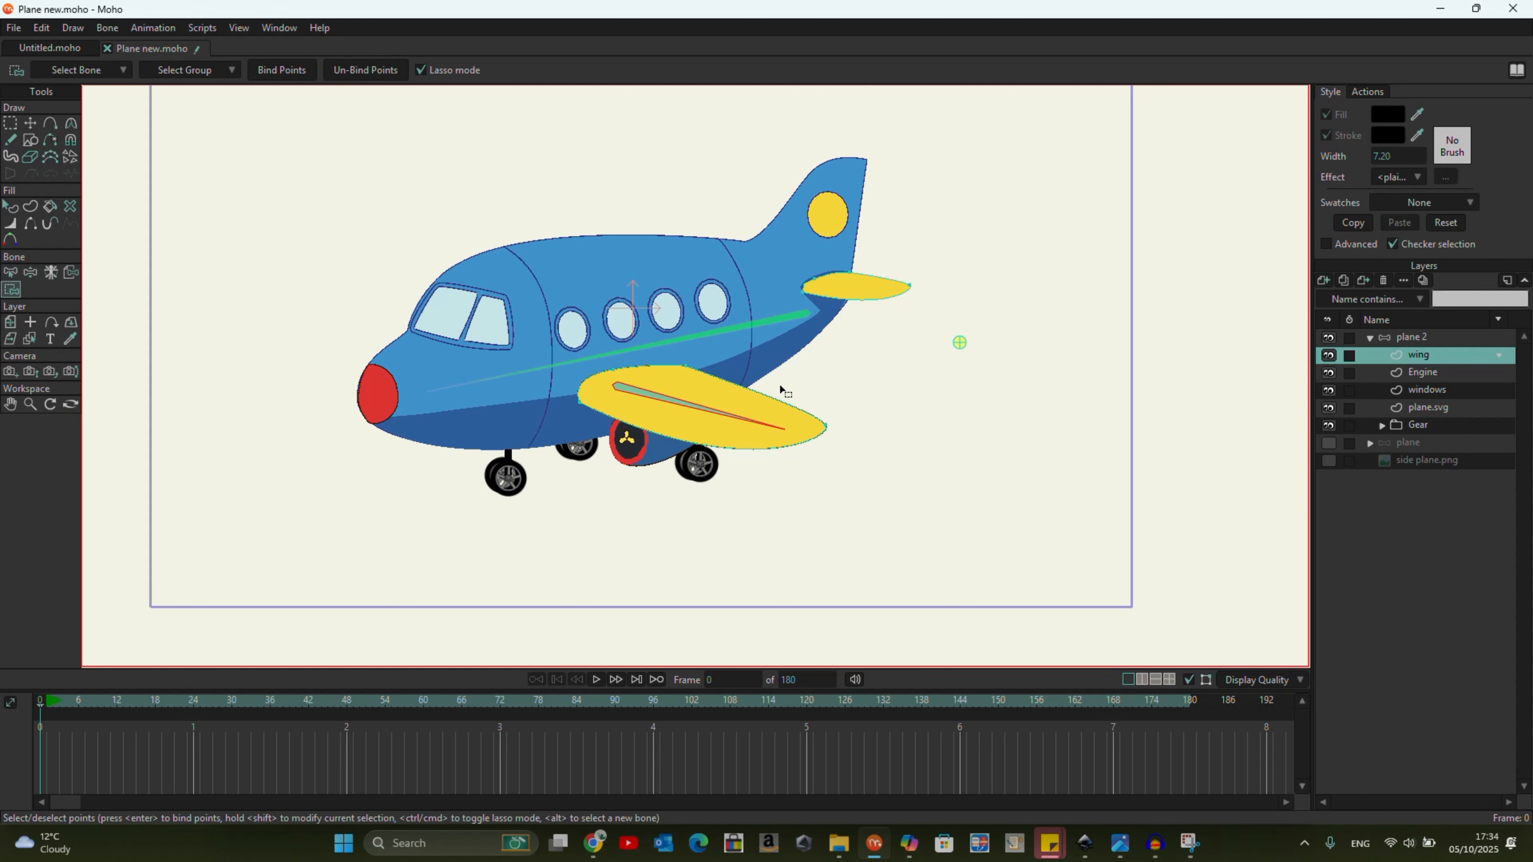
mouse_move(830, 403)
left_mouse_down()
mouse_move(672, 354)
mouse_move(567, 378)
left_mouse_up()
mouse_move(625, 442)
left_mouse_down()
mouse_move(818, 470)
mouse_move(859, 420)
mouse_move(779, 386)
mouse_move(769, 398)
left_mouse_up()
left_click(273, 71)
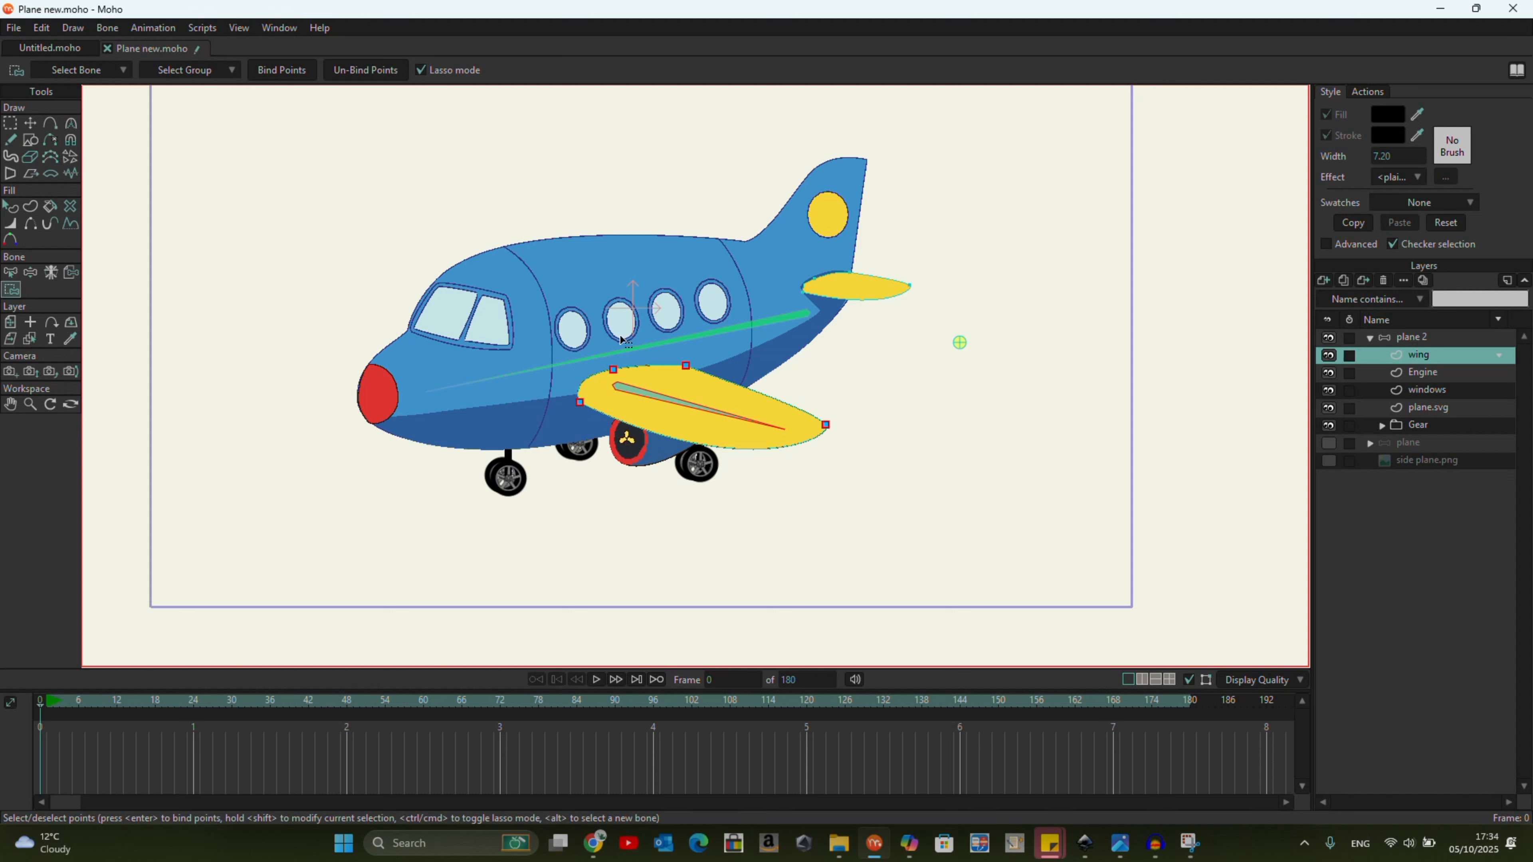
left_click(31, 273)
mouse_move(508, 403)
left_mouse_down()
mouse_move(484, 380)
mouse_move(449, 258)
mouse_move(466, 428)
mouse_move(429, 283)
mouse_move(467, 440)
mouse_move(455, 344)
mouse_move(457, 380)
left_mouse_up()
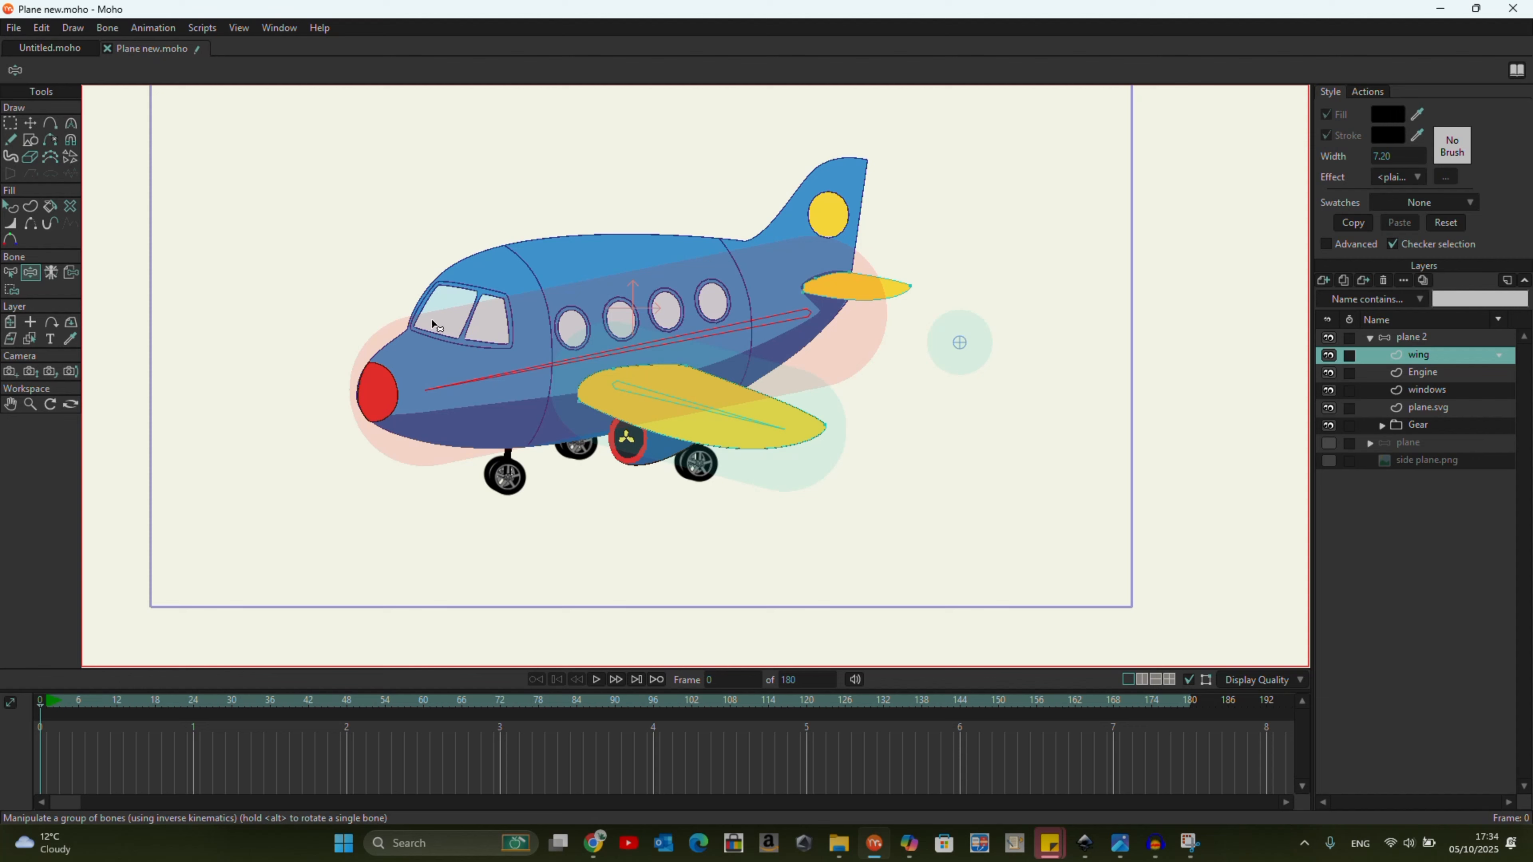
Collapse the plane 2 group and show the side plane.png reference layer.
left_click(1369, 338)
left_click(1407, 379)
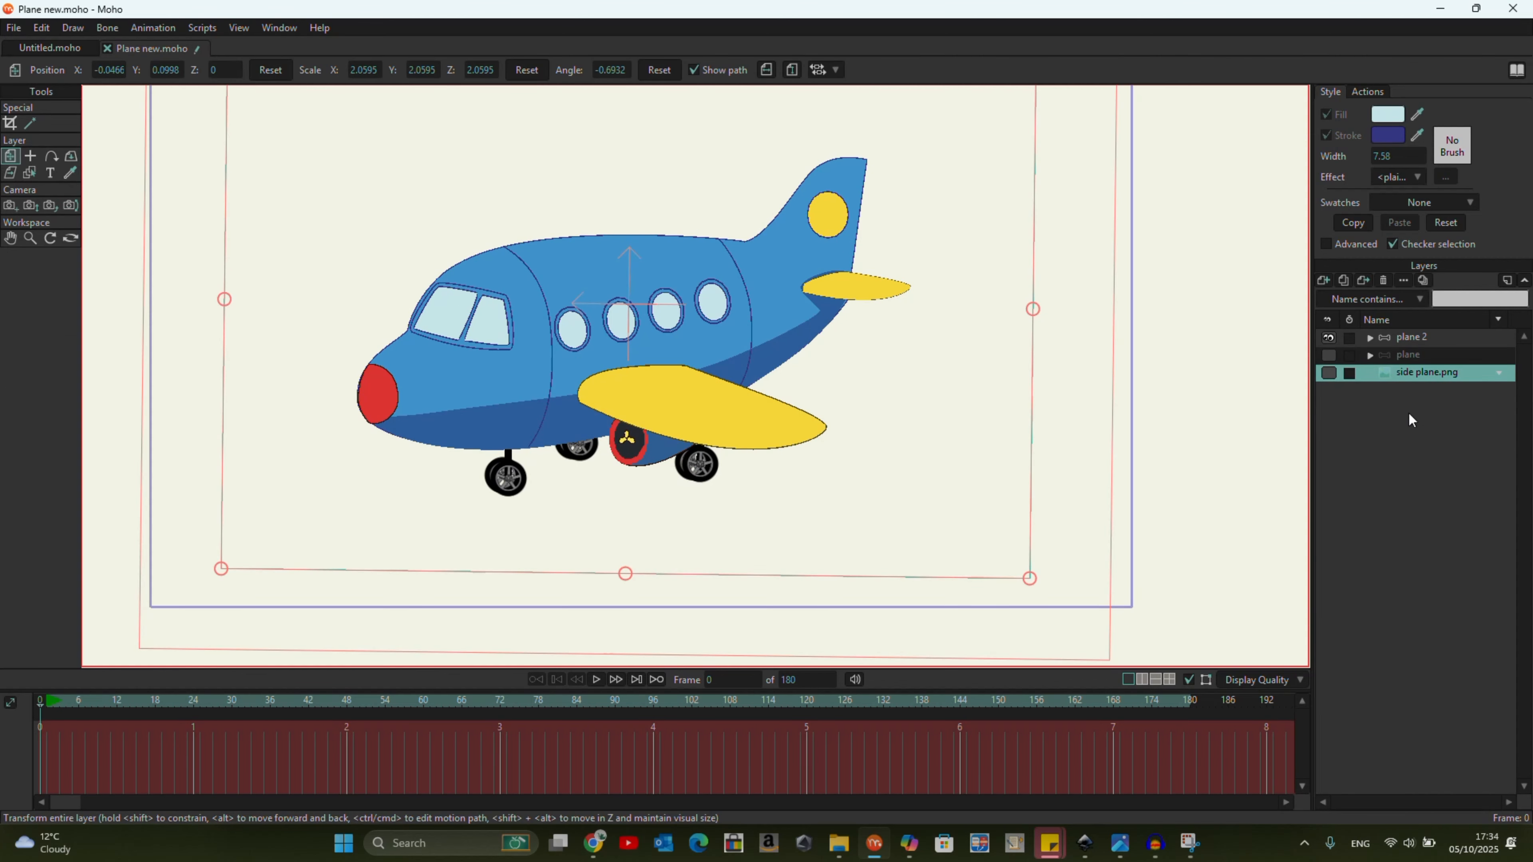
left_click(1330, 373)
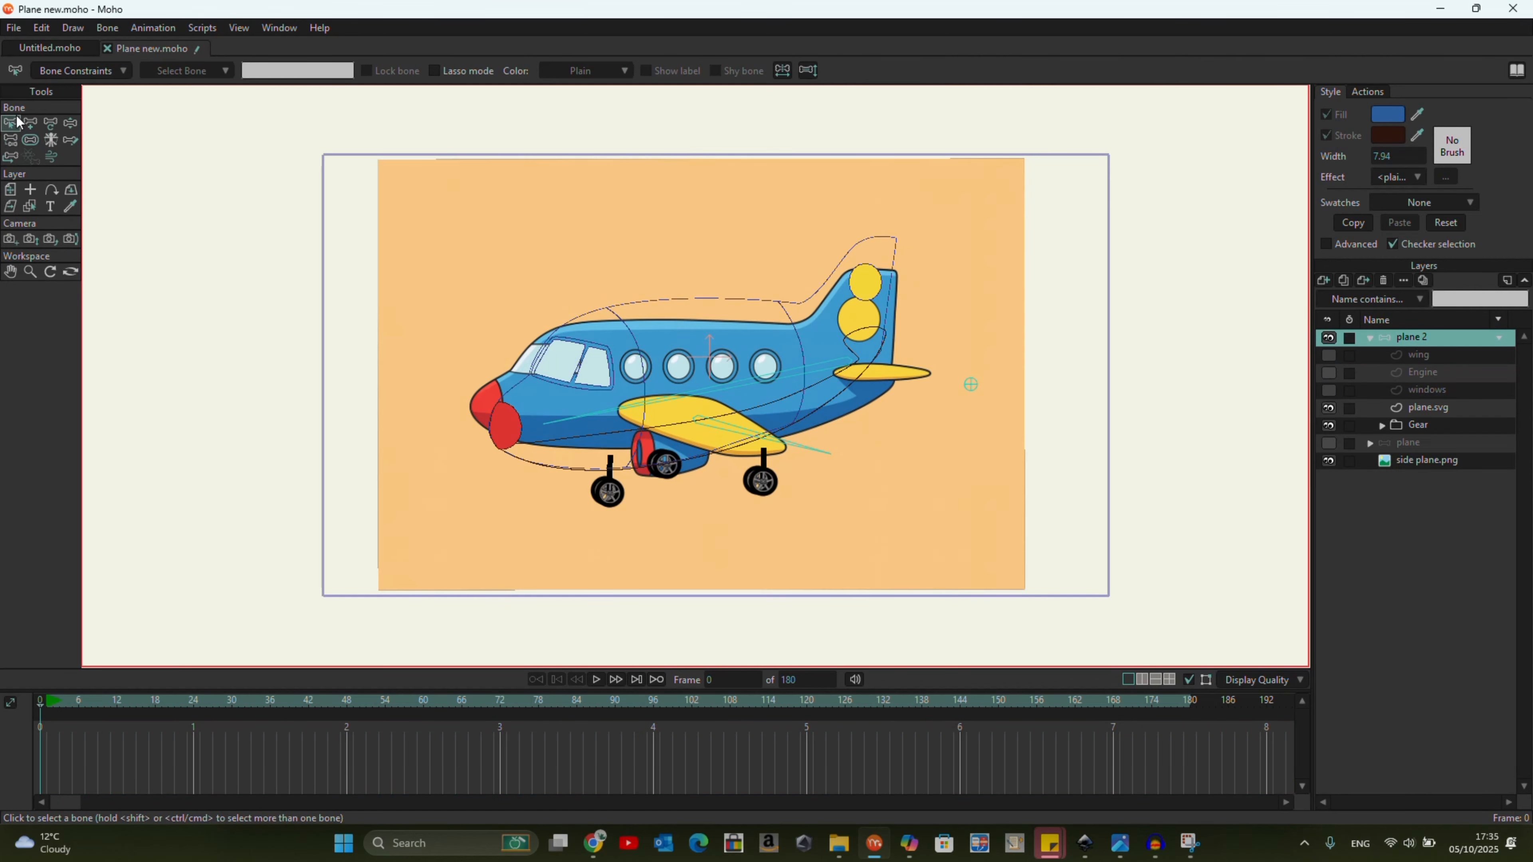
Add an upright bone in plane 2 outside the canvas, ahead of the plane's nose, and name it rotate.
left_click(31, 124)
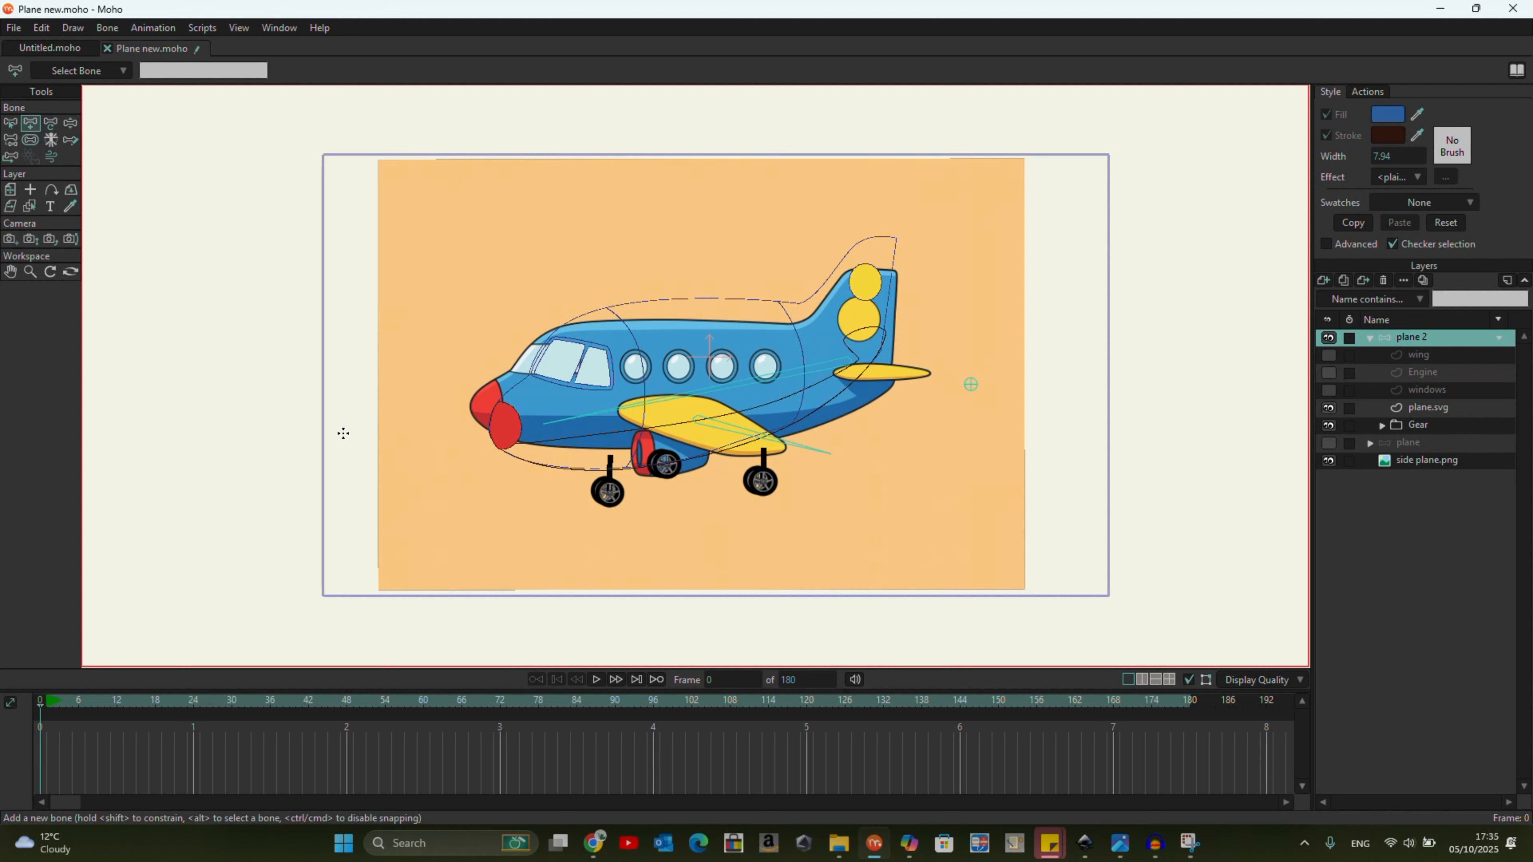
left_click_drag(270, 435, 268, 350)
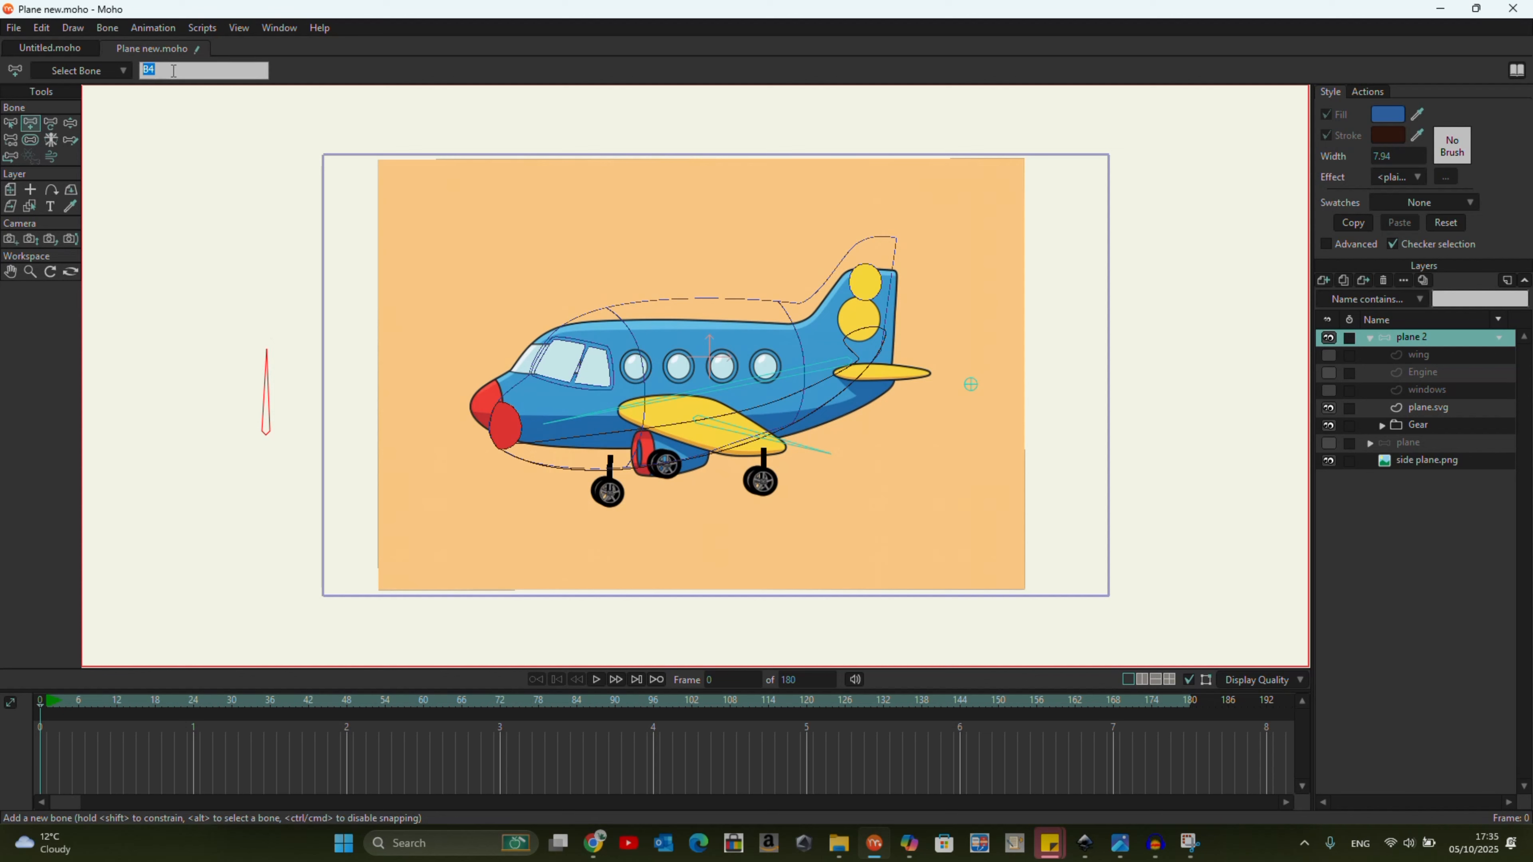
key("super")
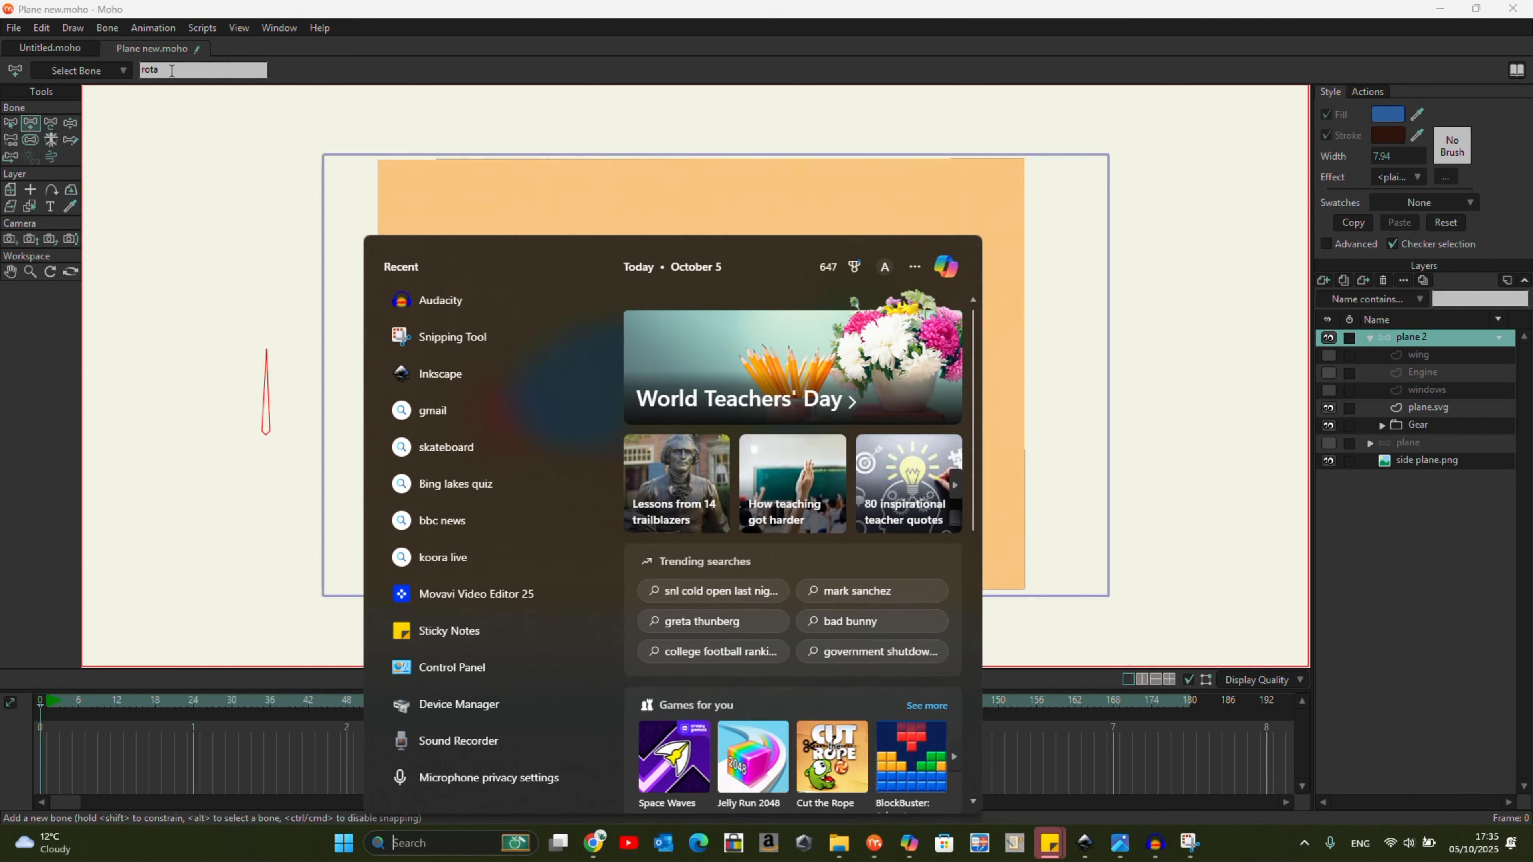
type("te")
left_click(168, 70)
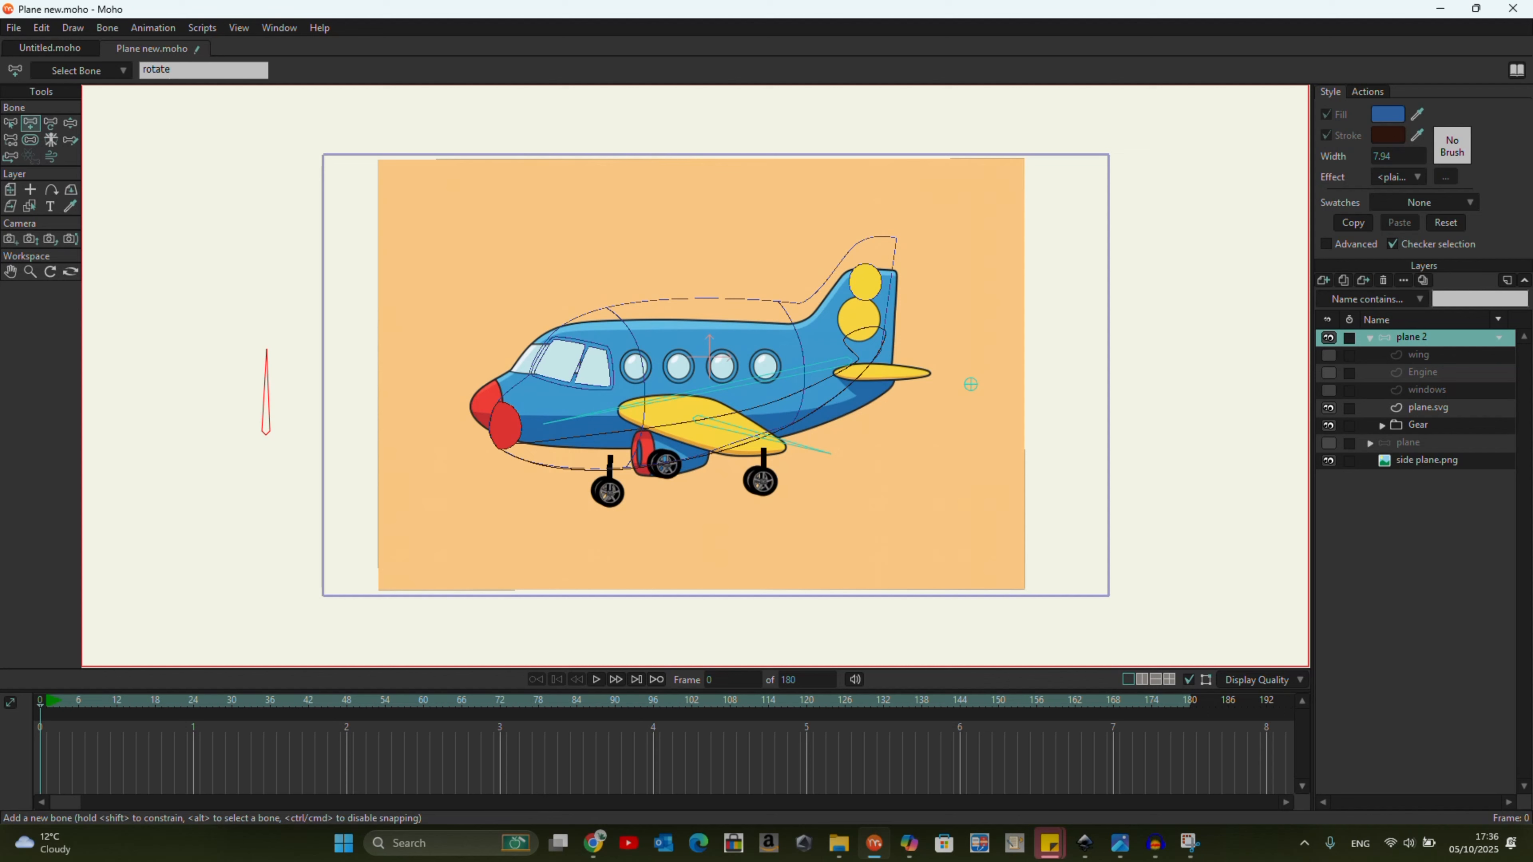
Make a smart bone dial from the rotate bone with angles -90 to 90, 100 frames and separate actions for positive and negative angles.
left_click(109, 29)
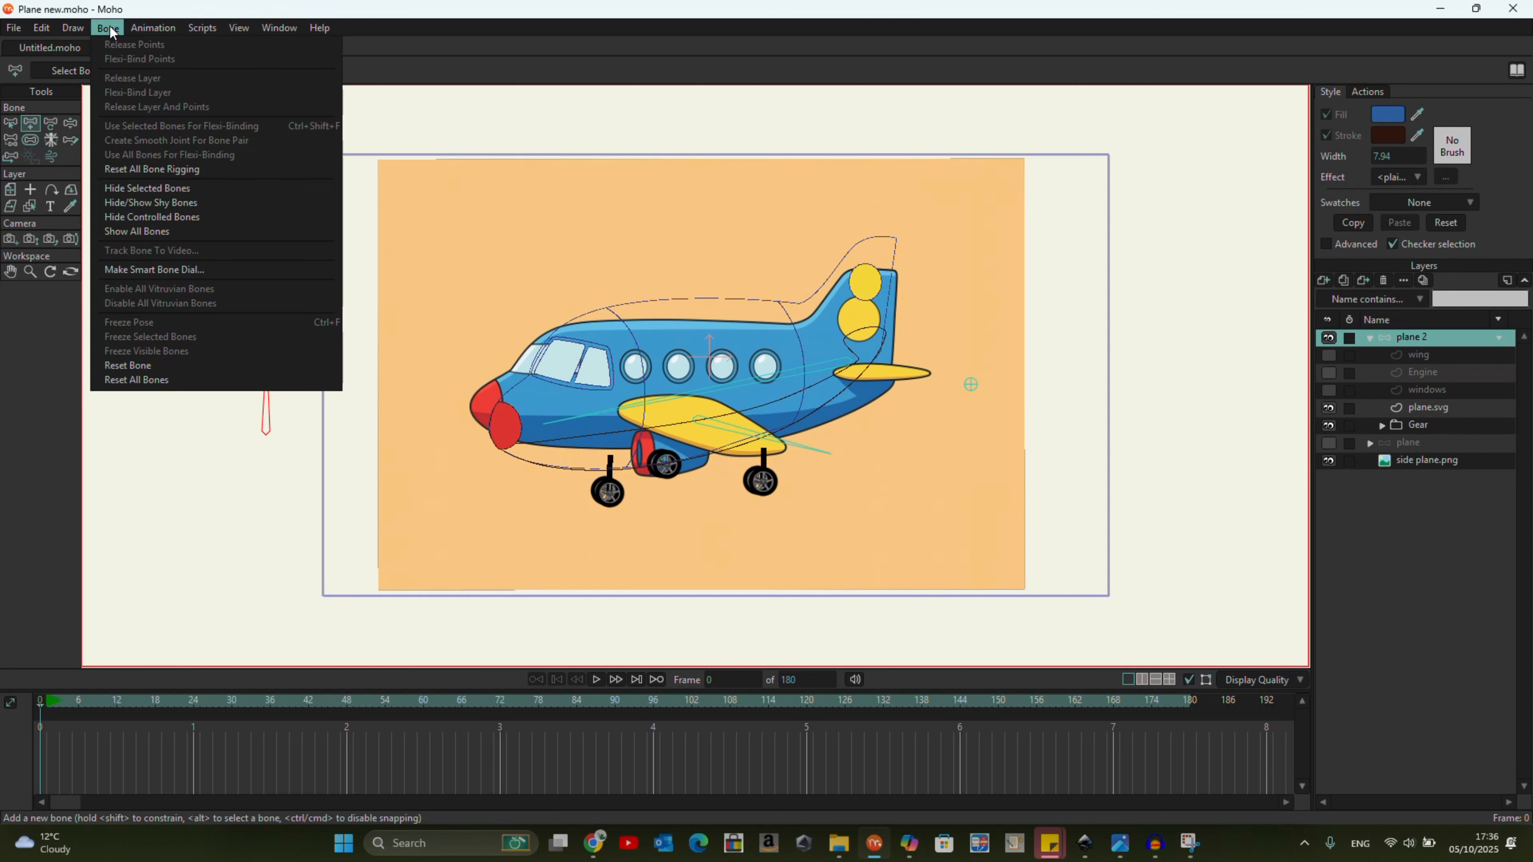
left_click(184, 270)
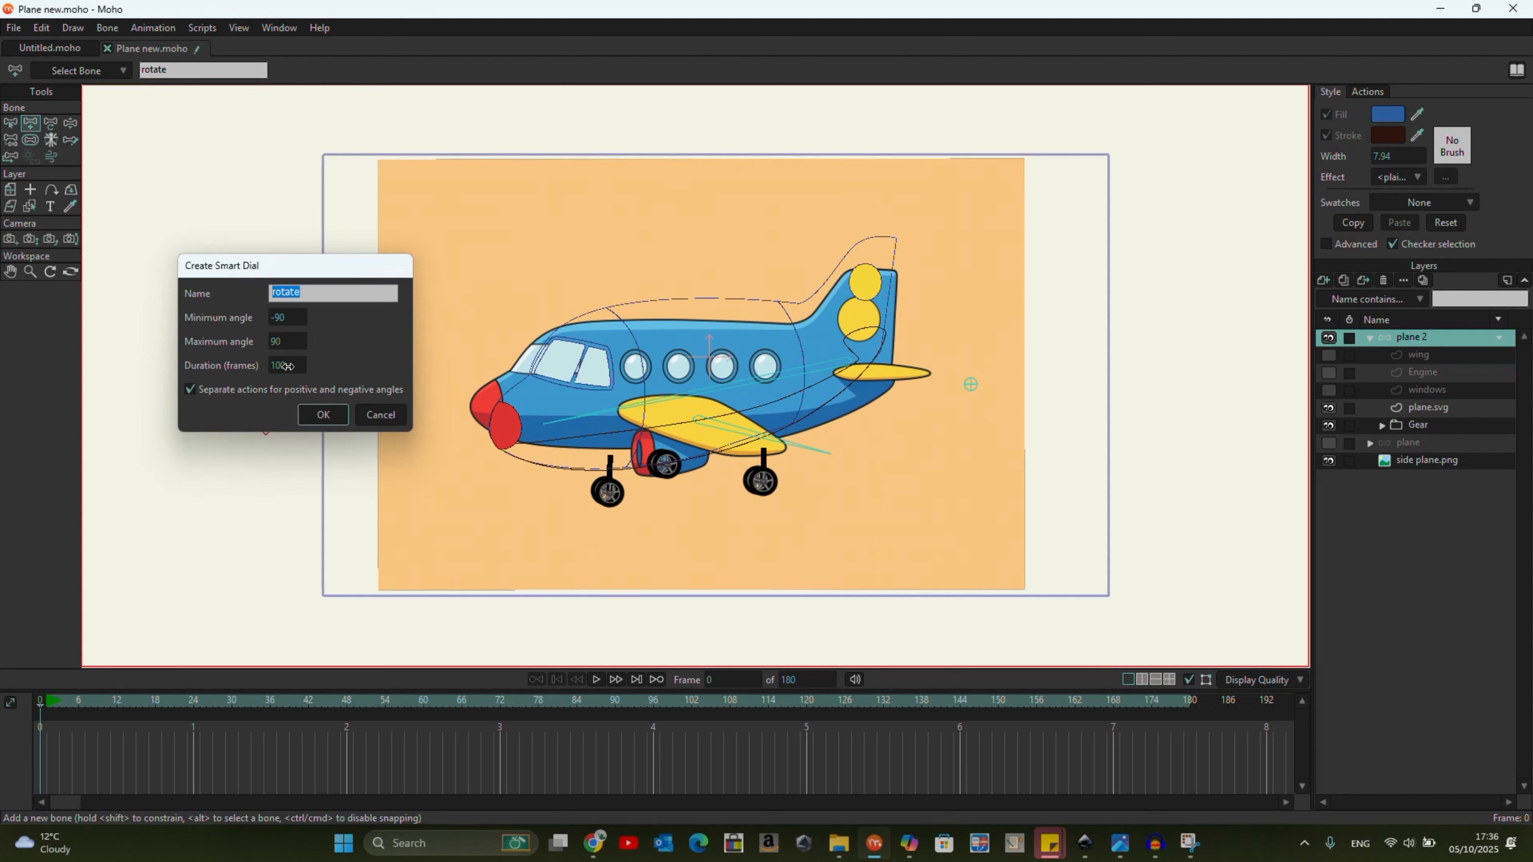
left_click(324, 416)
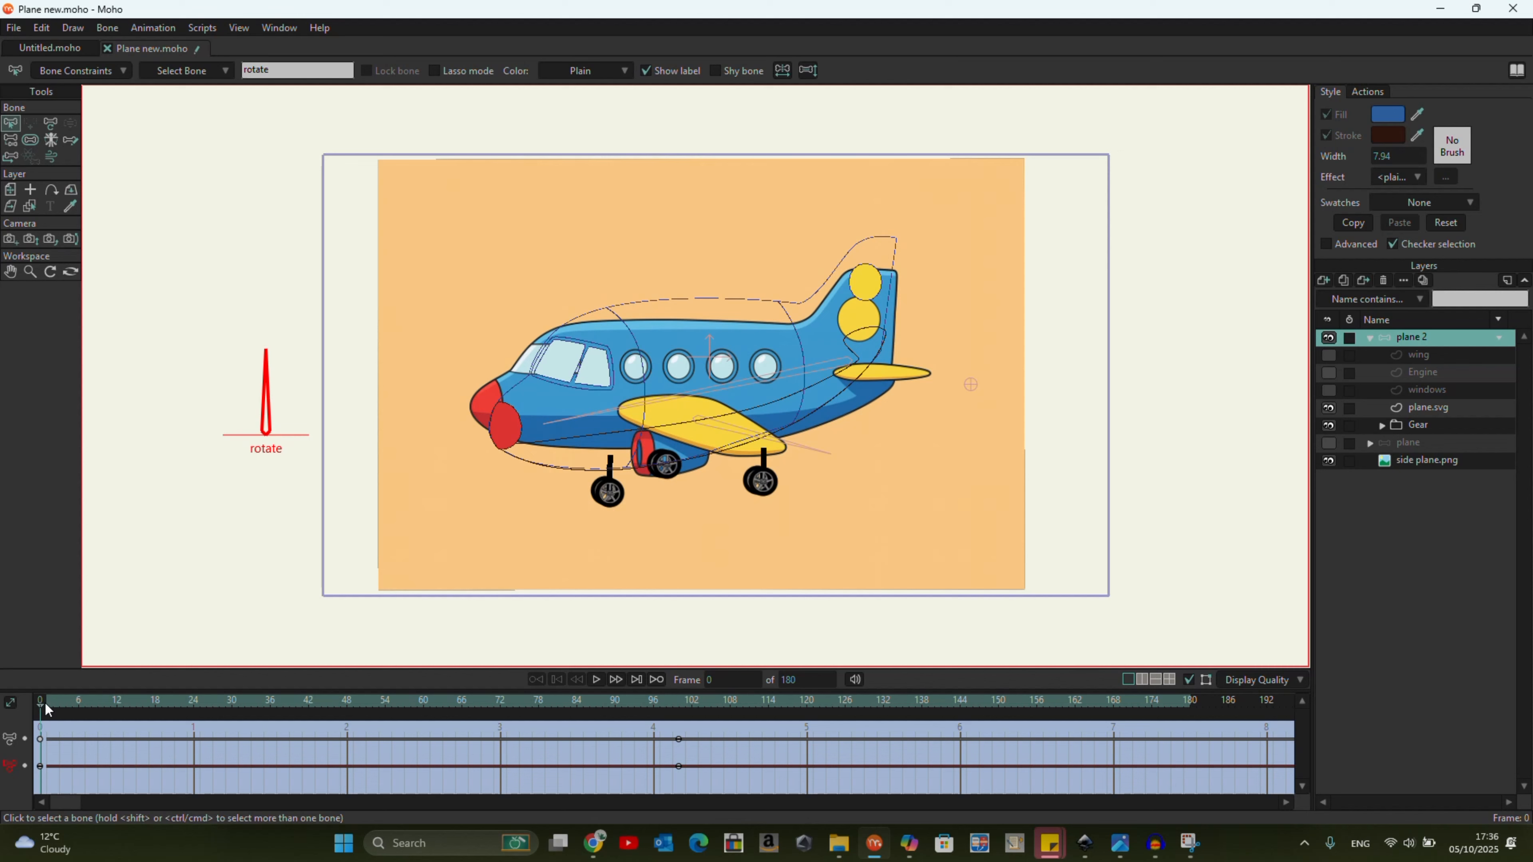
At frame 100 of the rotate dial action, use the Magnet tool to pull the plane.svg nose onto the reference nose.
left_click_drag(47, 710, 236, 720)
left_click_drag(654, 741, 679, 745)
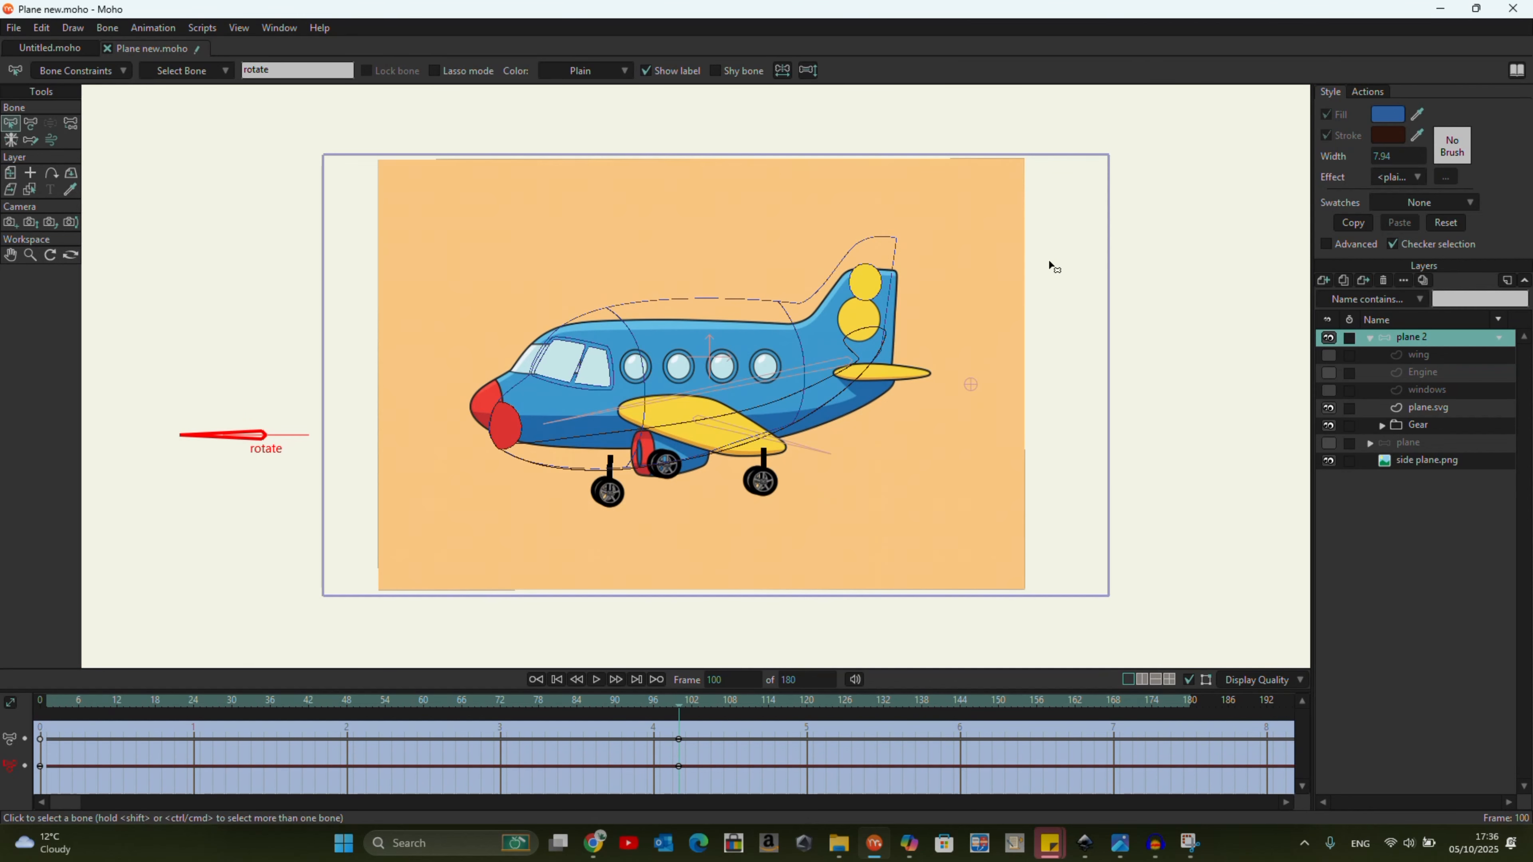
left_click(1435, 410)
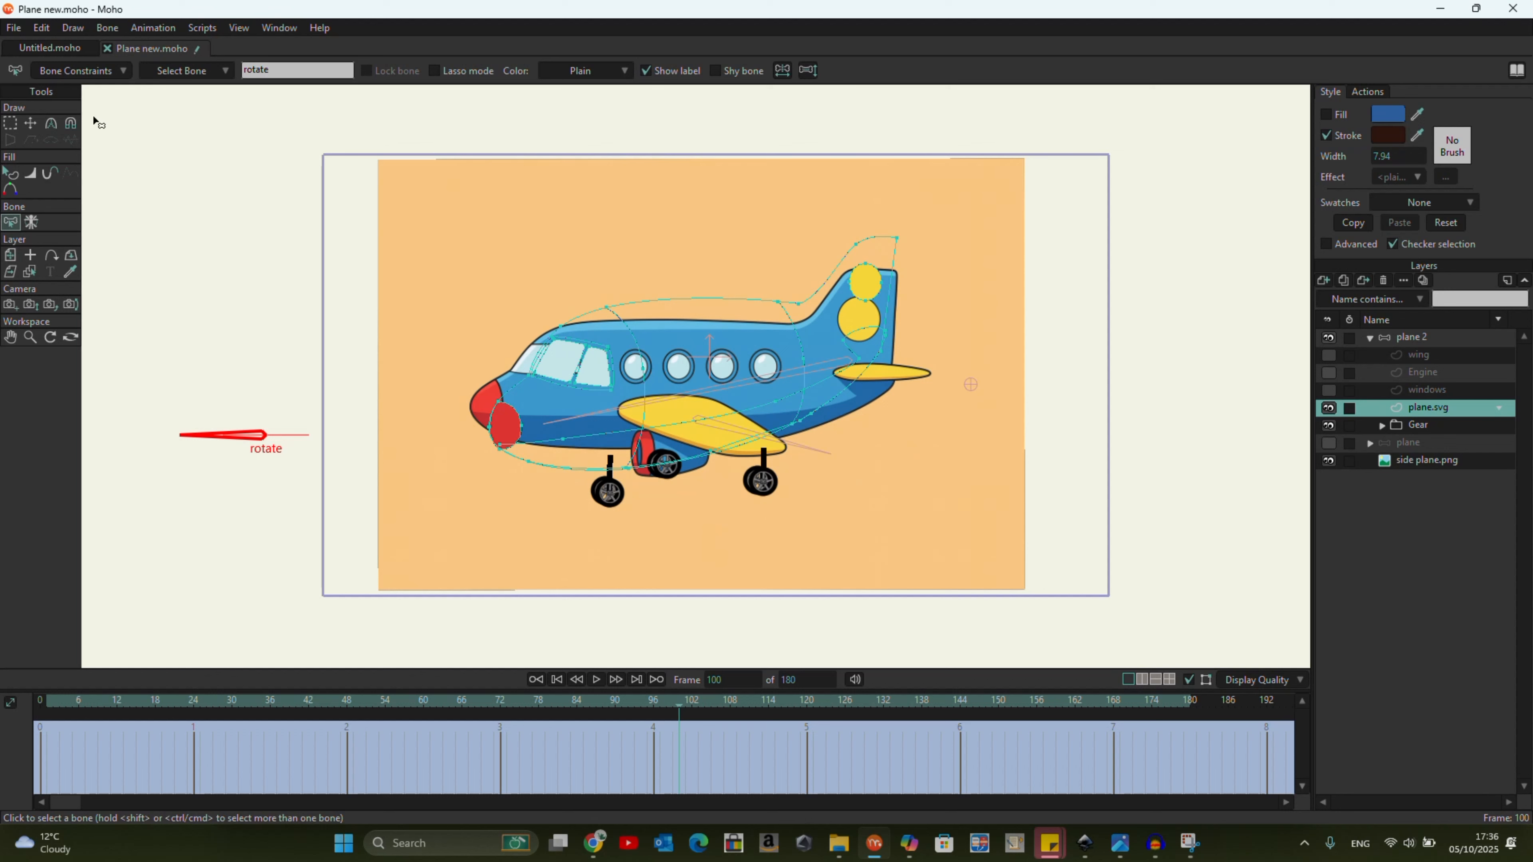
left_click(71, 125)
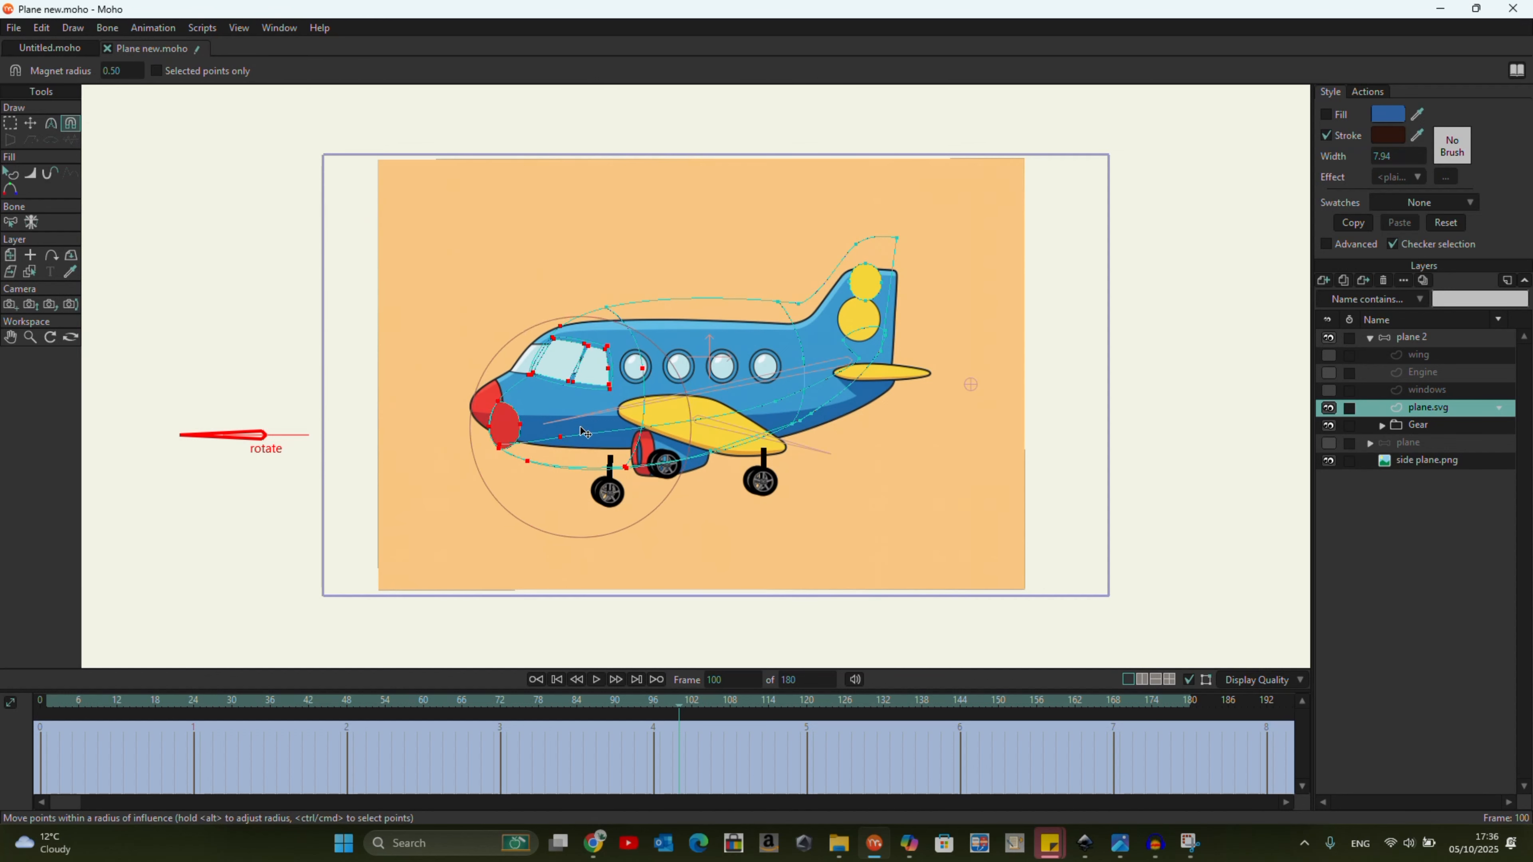
left_click_drag(582, 432, 574, 427)
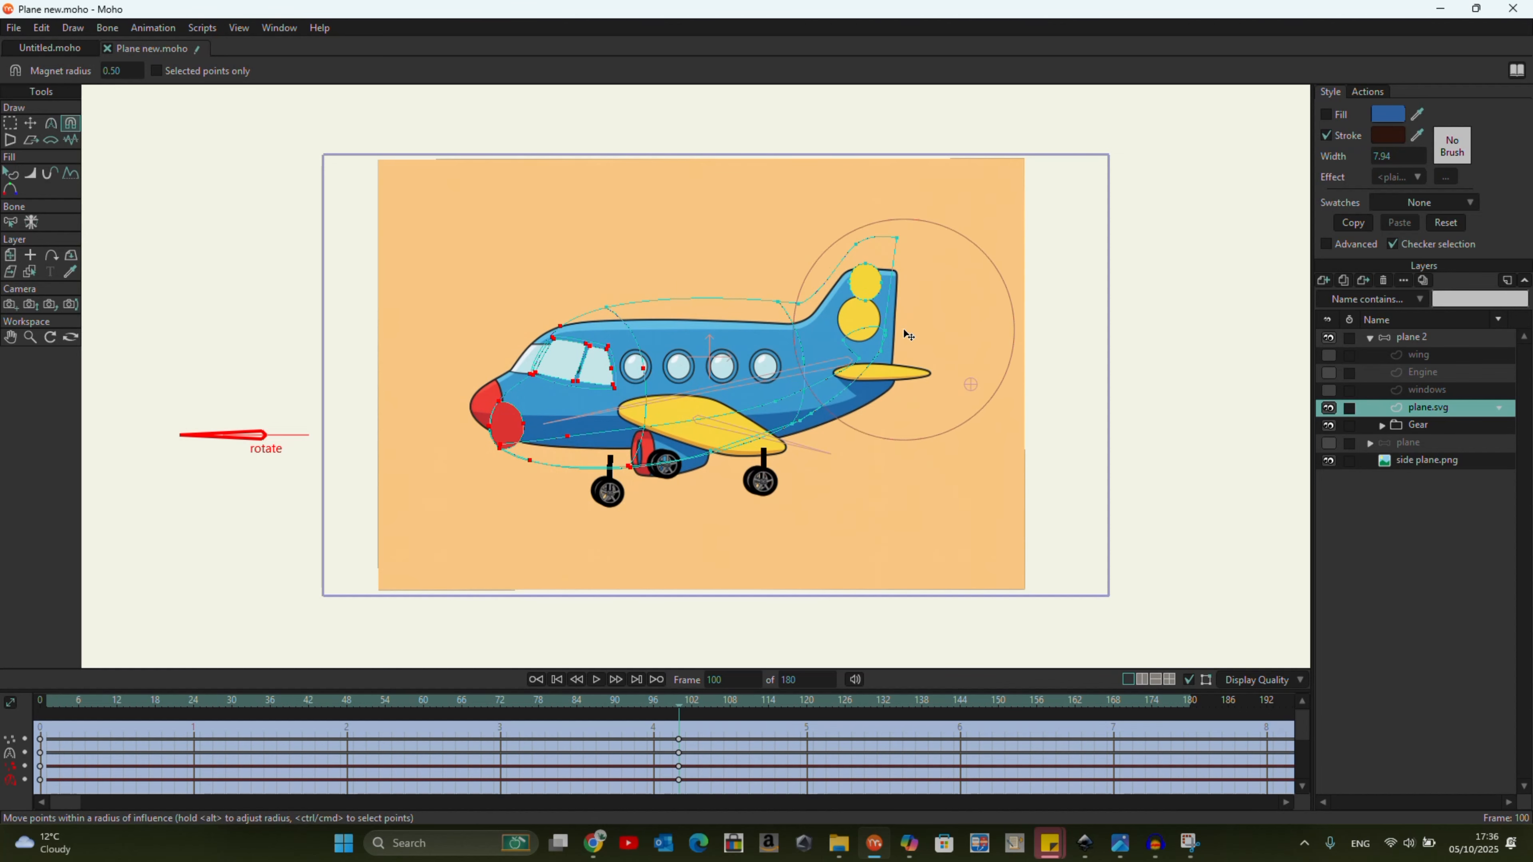
scroll(898, 297, "up", 2)
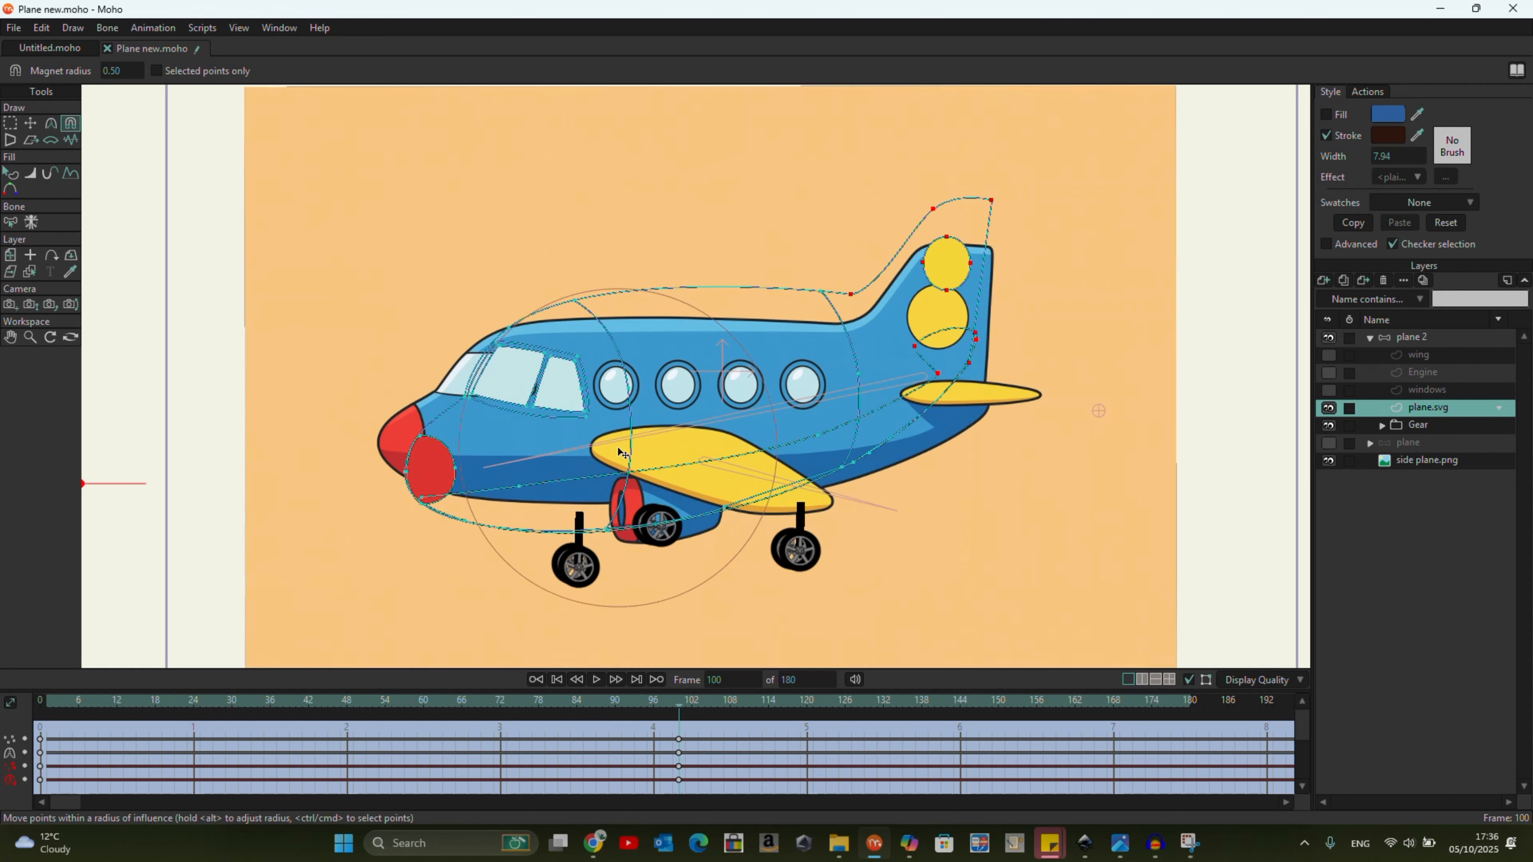
left_click_drag(514, 540, 502, 521)
left_click(421, 456)
left_click_drag(426, 461, 403, 434)
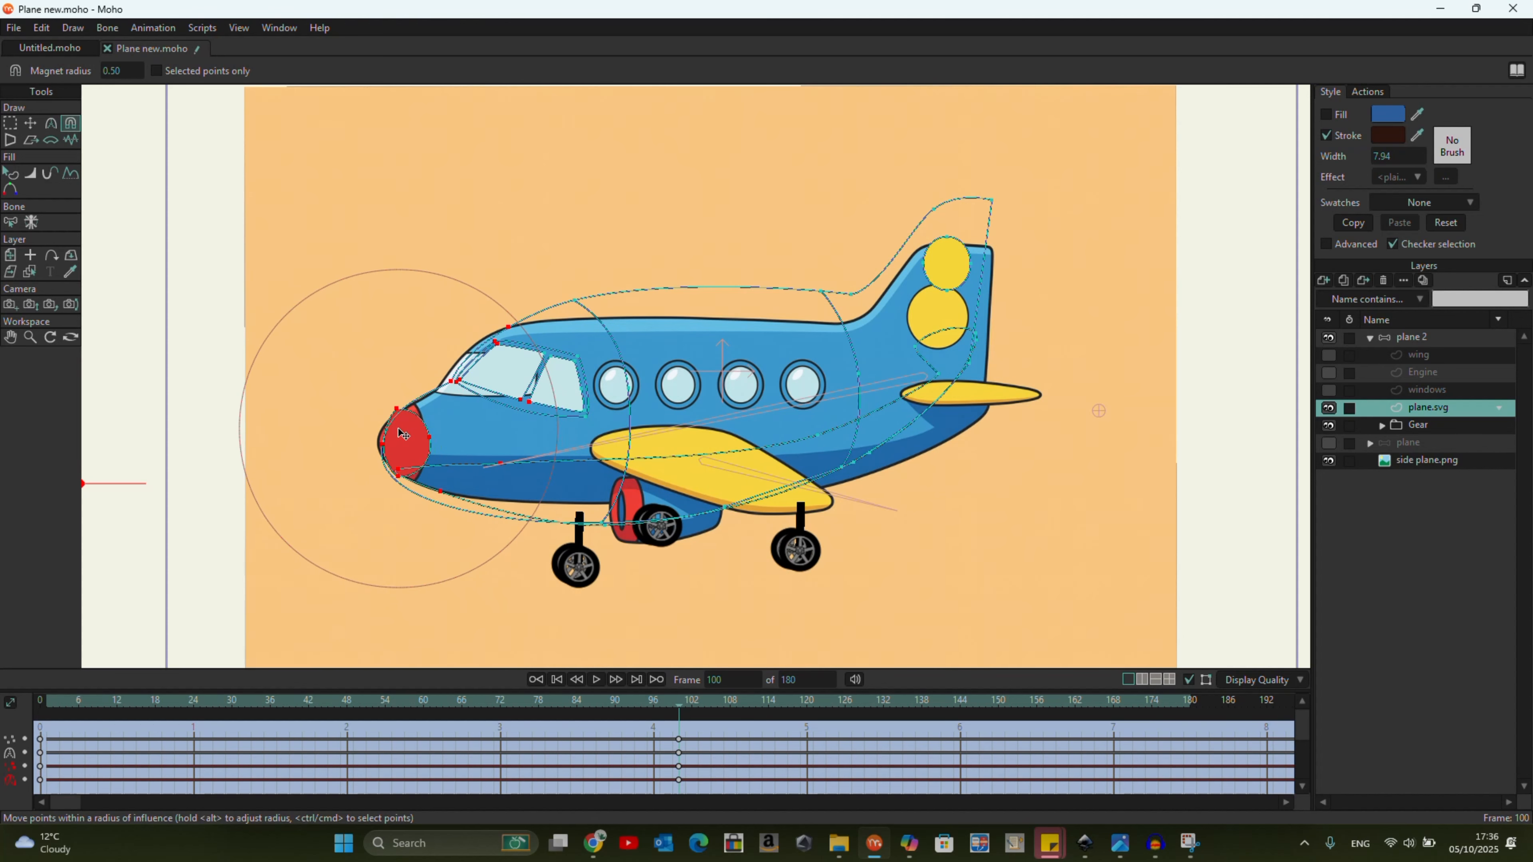
Reshape the roof, tail fin and rear fuselage points of plane.svg with the Magnet tool to match the reference picture.
left_click_drag(702, 290, 649, 328)
left_click_drag(806, 303, 812, 335)
left_click_drag(973, 207, 979, 265)
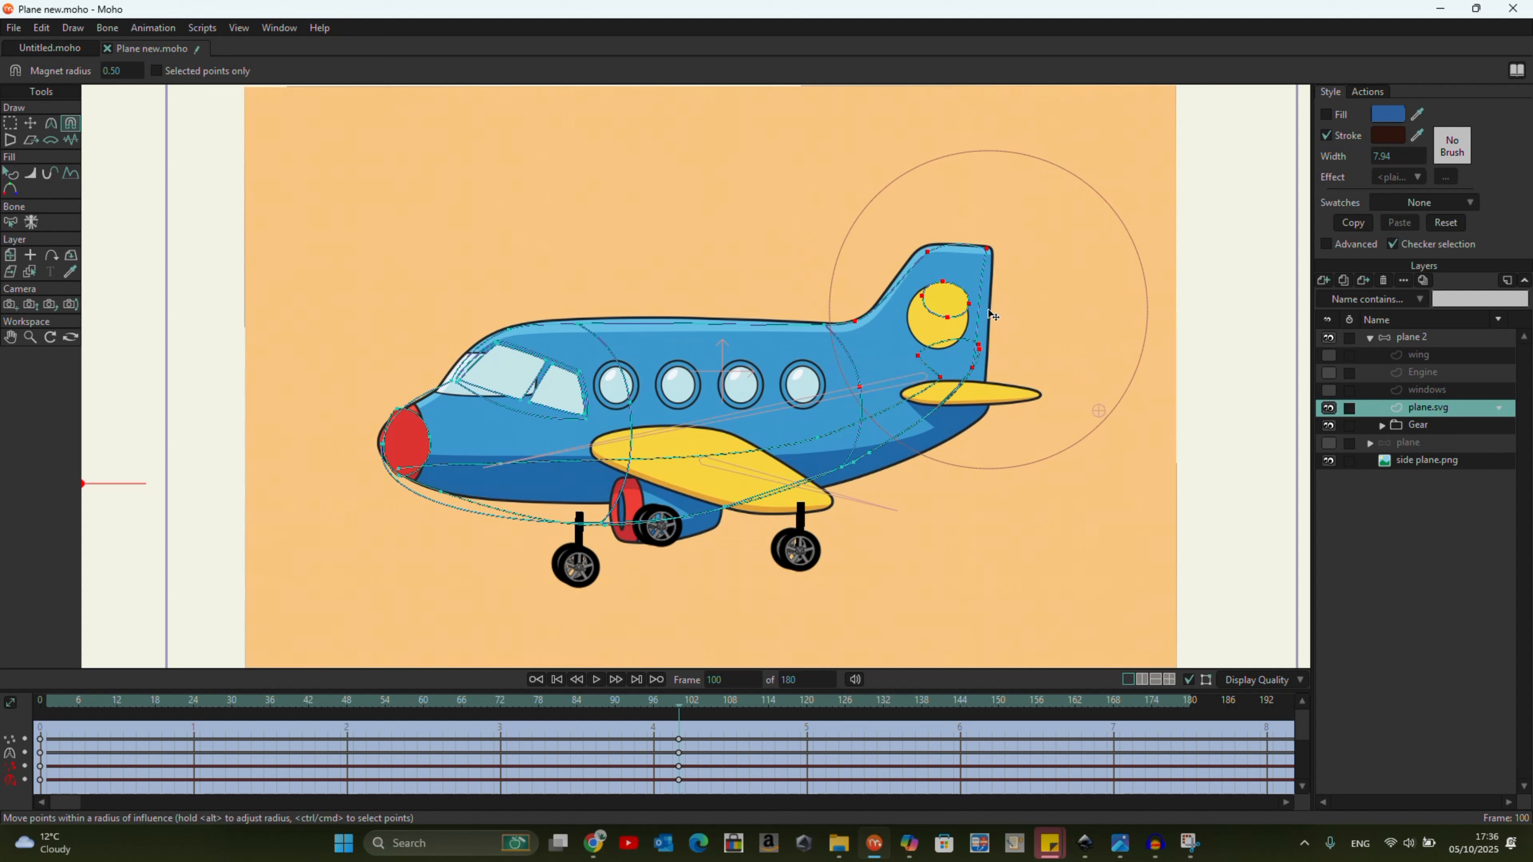
left_click_drag(919, 255, 904, 250)
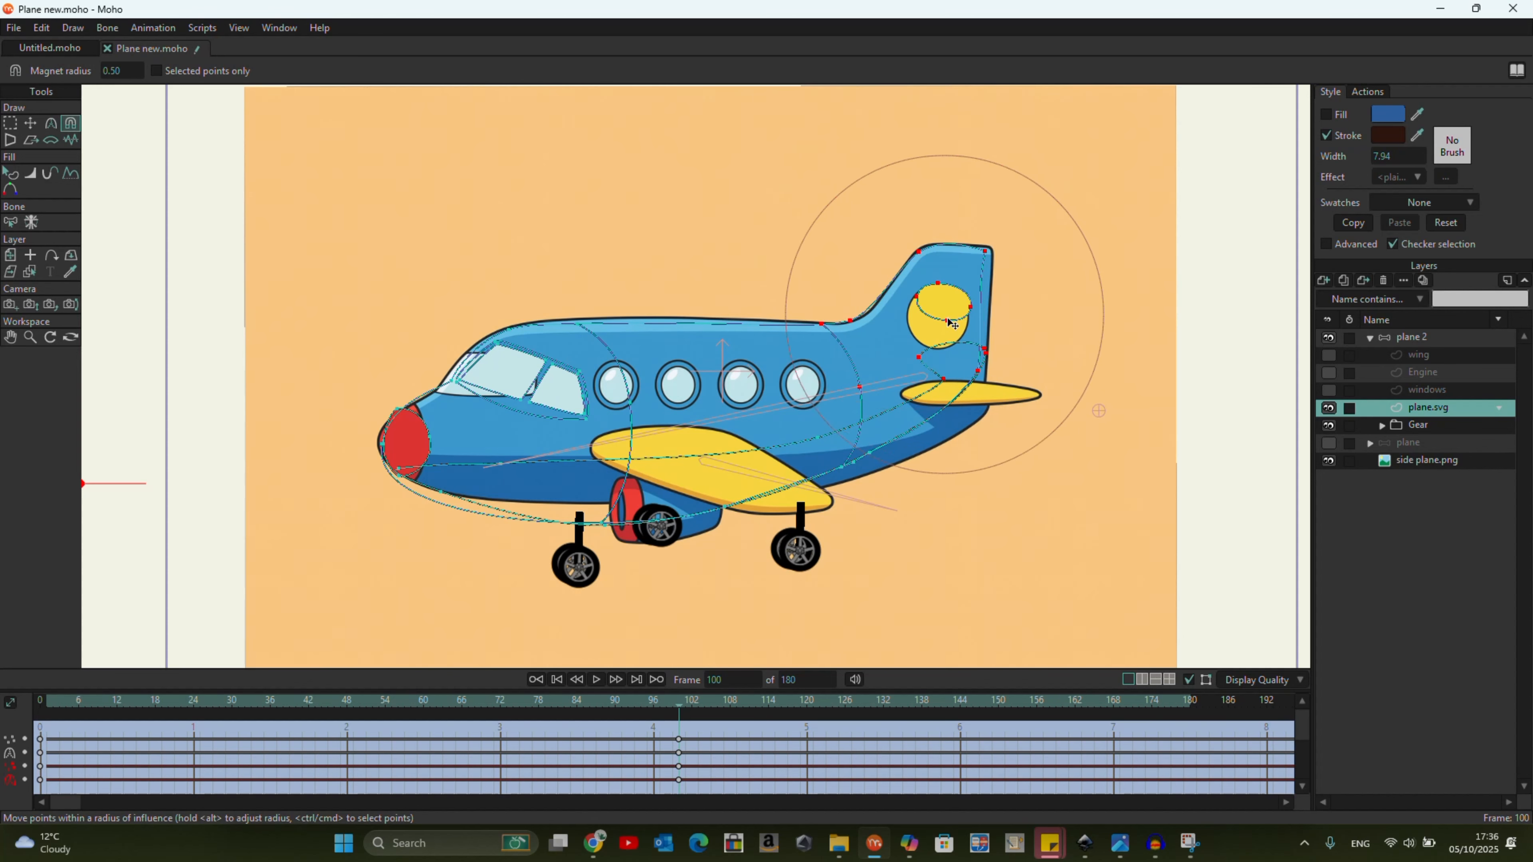
left_click_drag(982, 307, 990, 306)
left_click_drag(955, 393, 961, 423)
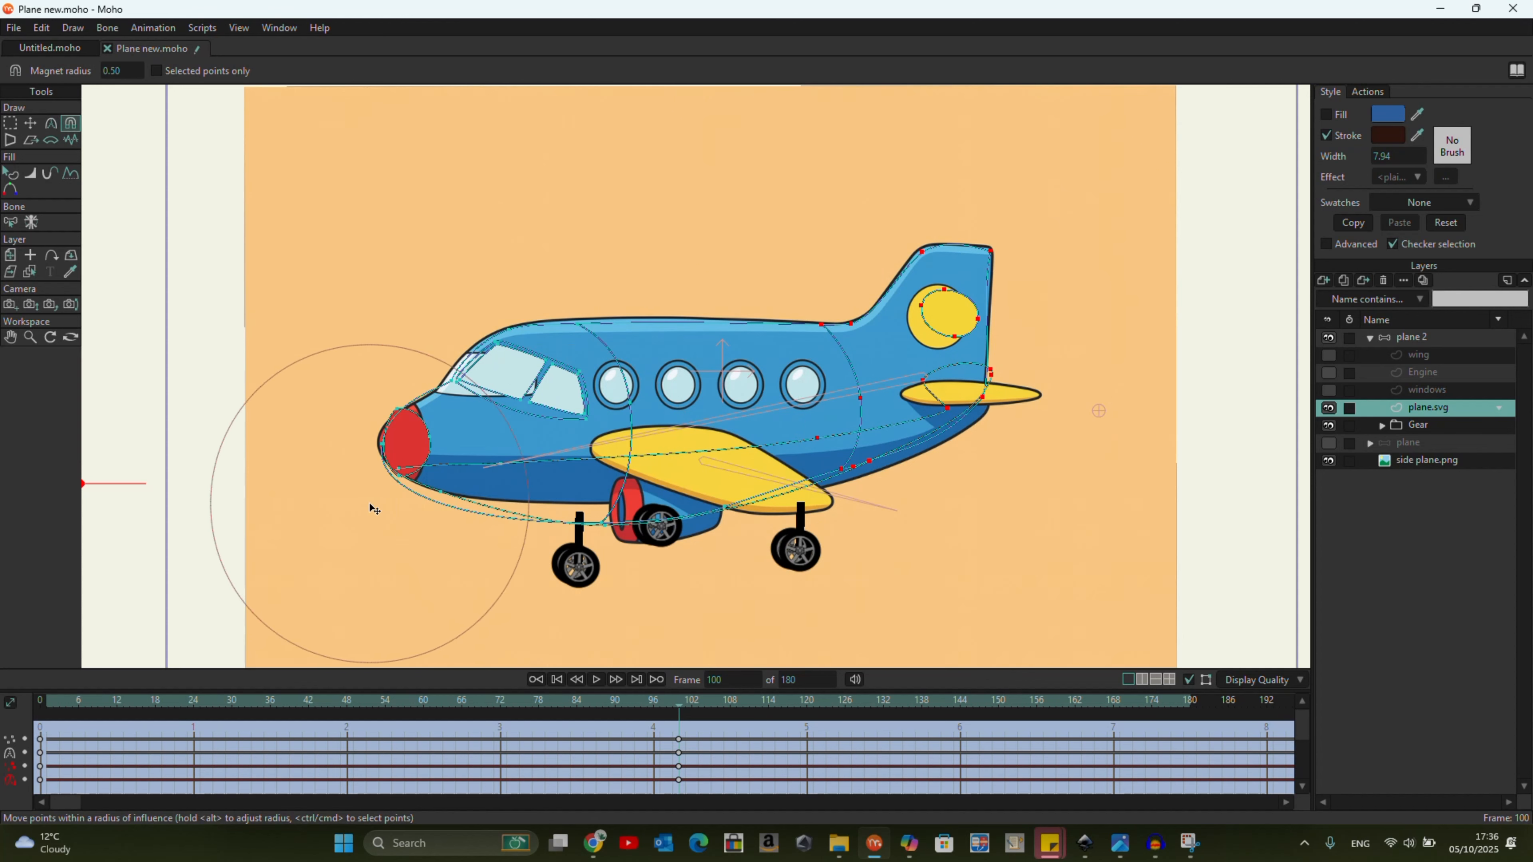
Refine the nose and cockpit window points of plane.svg with the Magnet tool to follow the reference.
left_click_drag(404, 492, 399, 499)
left_click_drag(441, 400, 437, 409)
left_click_drag(519, 342, 505, 344)
left_click_drag(635, 334, 631, 330)
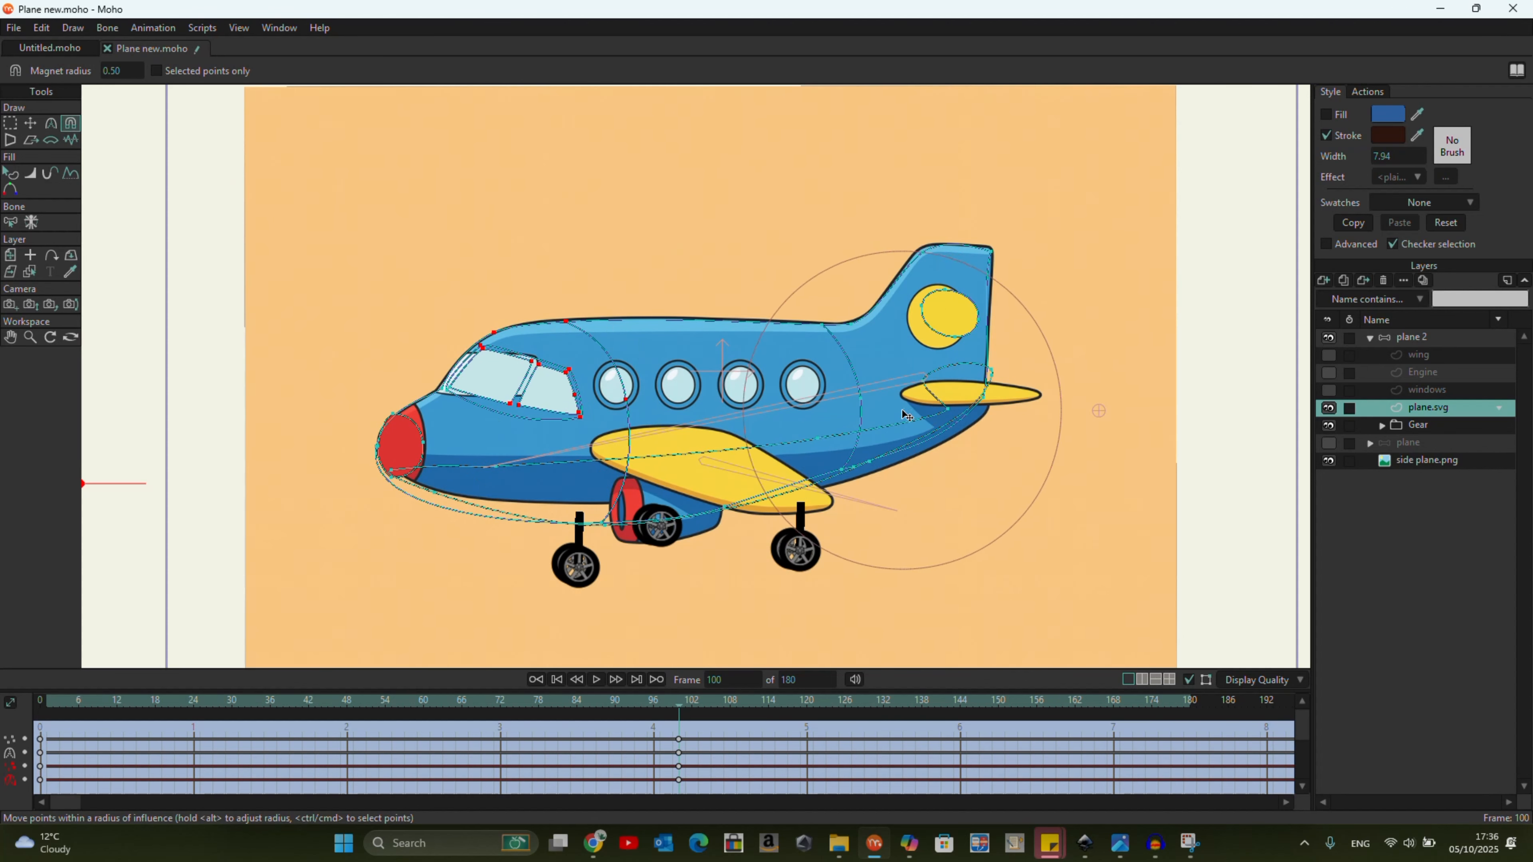
Pull the belly outline and lower nose of plane.svg onto the underside of the reference fuselage.
left_click_drag(907, 444, 937, 450)
left_click_drag(620, 523, 606, 502)
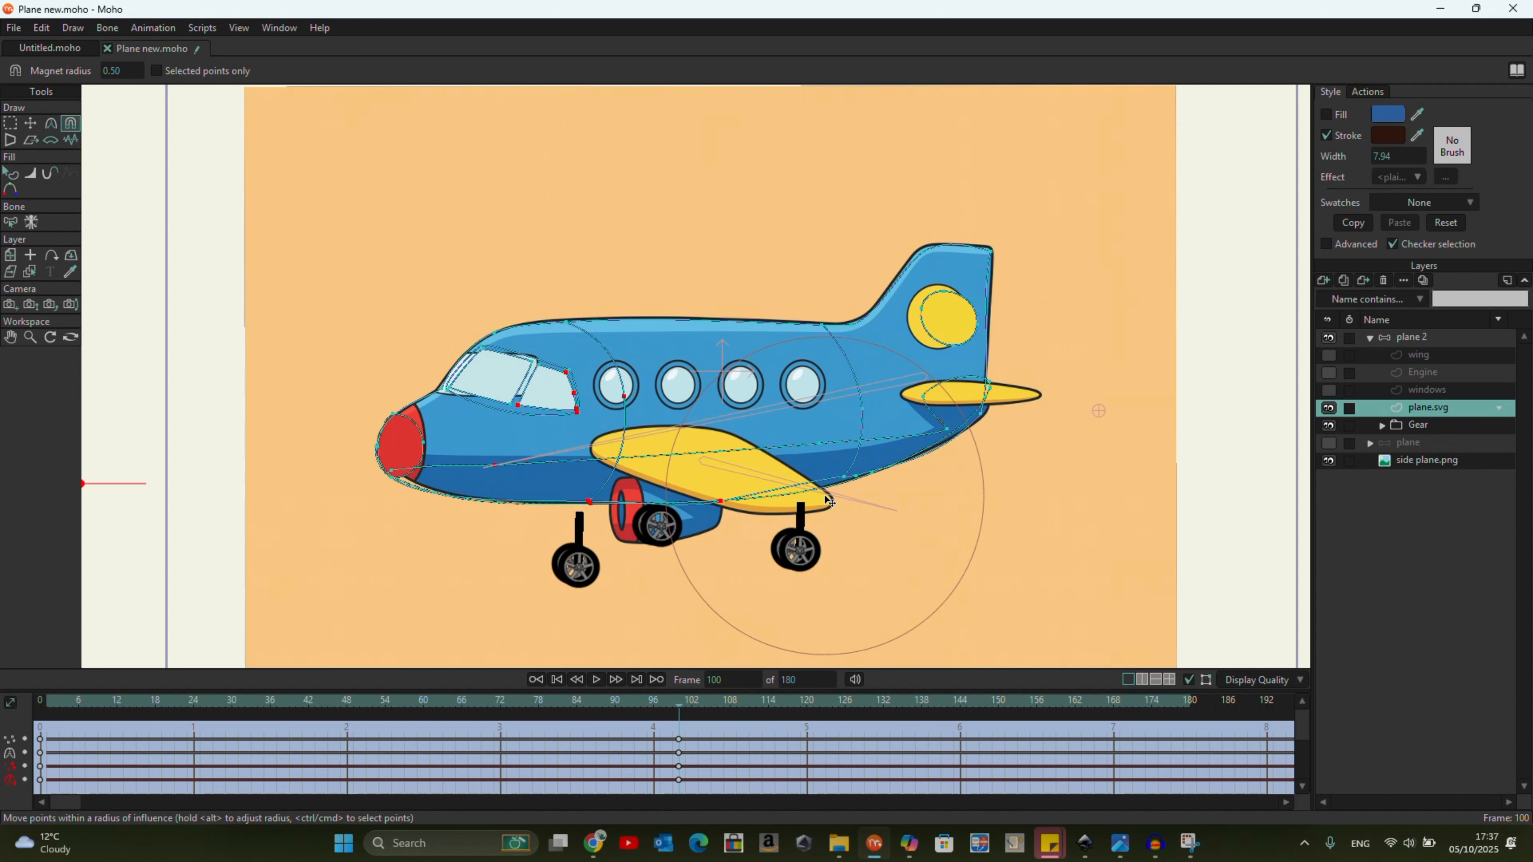
left_click_drag(405, 488, 409, 484)
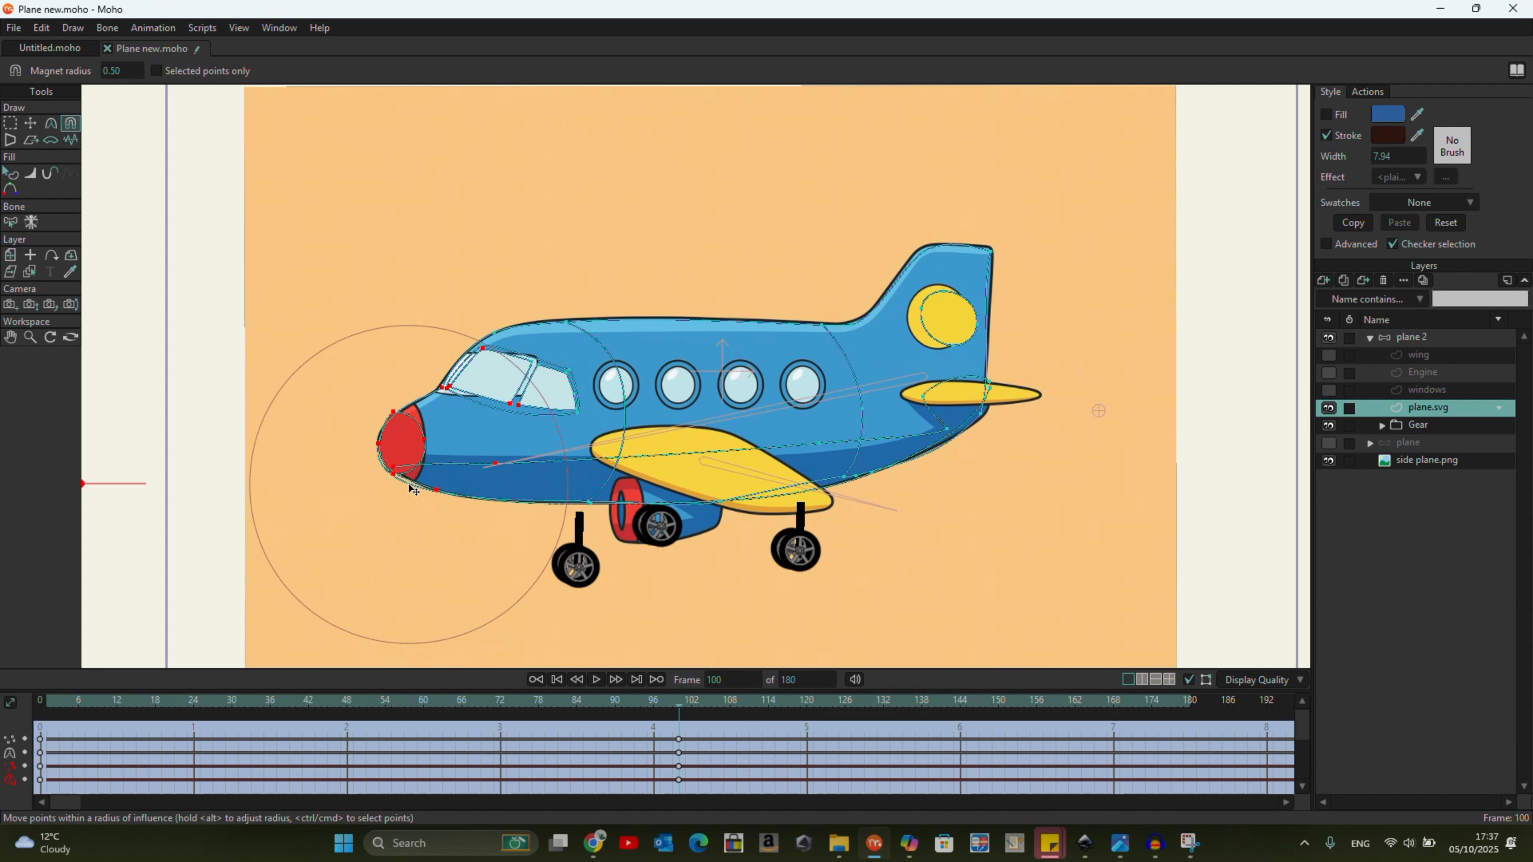
With Transform Points at frame 100, move the front cockpit window points of plane.svg onto the reference windshield.
left_click_drag(697, 701, 681, 788)
scroll(535, 454, "up", 3)
left_click(34, 122)
scroll(502, 284, "up", 4)
double_click(403, 266)
left_click_drag(278, 250, 259, 283)
left_click(361, 259)
left_click_drag(375, 233, 347, 269)
left_click_drag(590, 319, 571, 320)
left_click_drag(250, 445, 219, 406)
left_click_drag(236, 409, 227, 414)
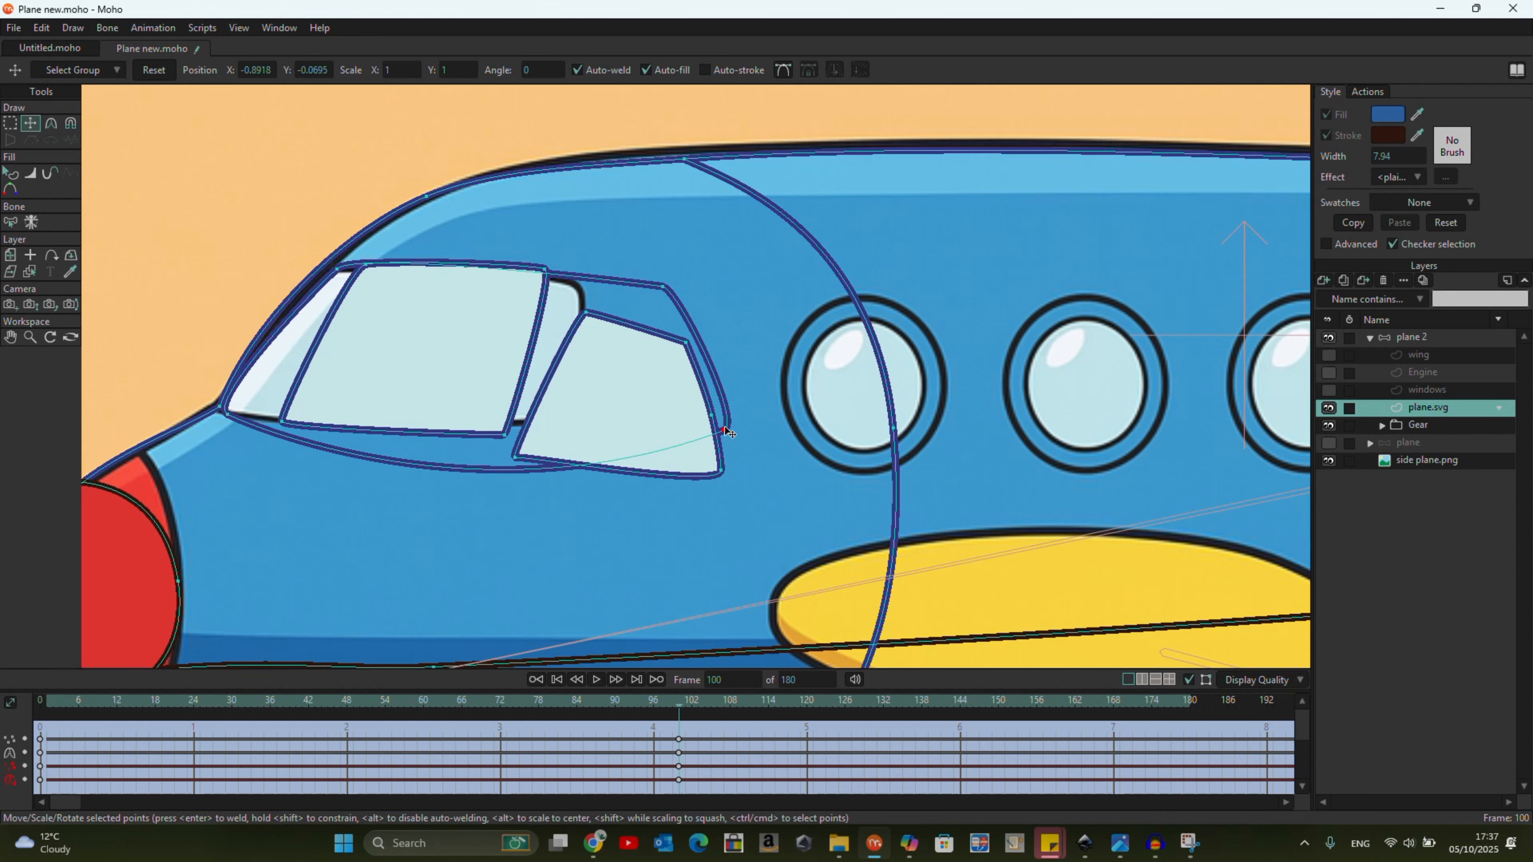
Pull the rear corners of the cockpit window frame forward and align its front corners with the reference frame.
left_click_drag(725, 428, 654, 430)
left_click_drag(664, 287, 589, 274)
left_click_drag(652, 434, 566, 435)
left_click_drag(459, 357, 418, 352)
left_click_drag(325, 261, 347, 276)
left_click_drag(241, 417, 231, 408)
left_click_drag(347, 276, 342, 275)
Move the corner points of both cockpit panes so the glass and the divider match the reference window.
left_click_drag(503, 265, 496, 278)
left_click_drag(463, 430, 453, 419)
left_click_drag(686, 394, 517, 345)
left_click_drag(485, 364, 531, 358)
left_click_drag(443, 404, 467, 419)
left_click_drag(483, 259, 510, 285)
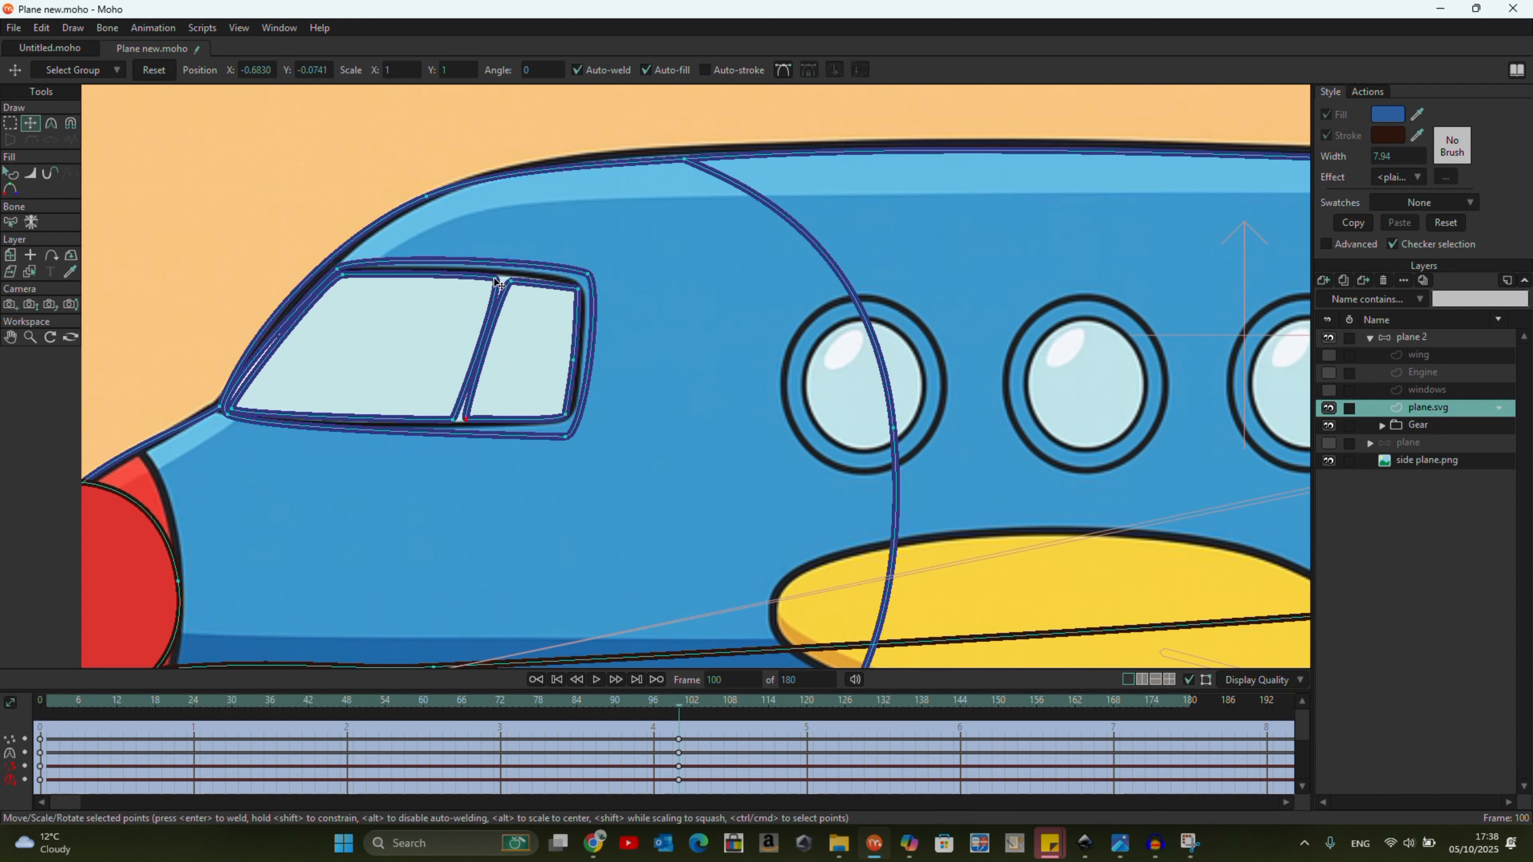
Fine-tune the outer corners of the cockpit window frame against the reference outline.
left_click_drag(563, 441, 567, 436)
left_click_drag(588, 274, 583, 268)
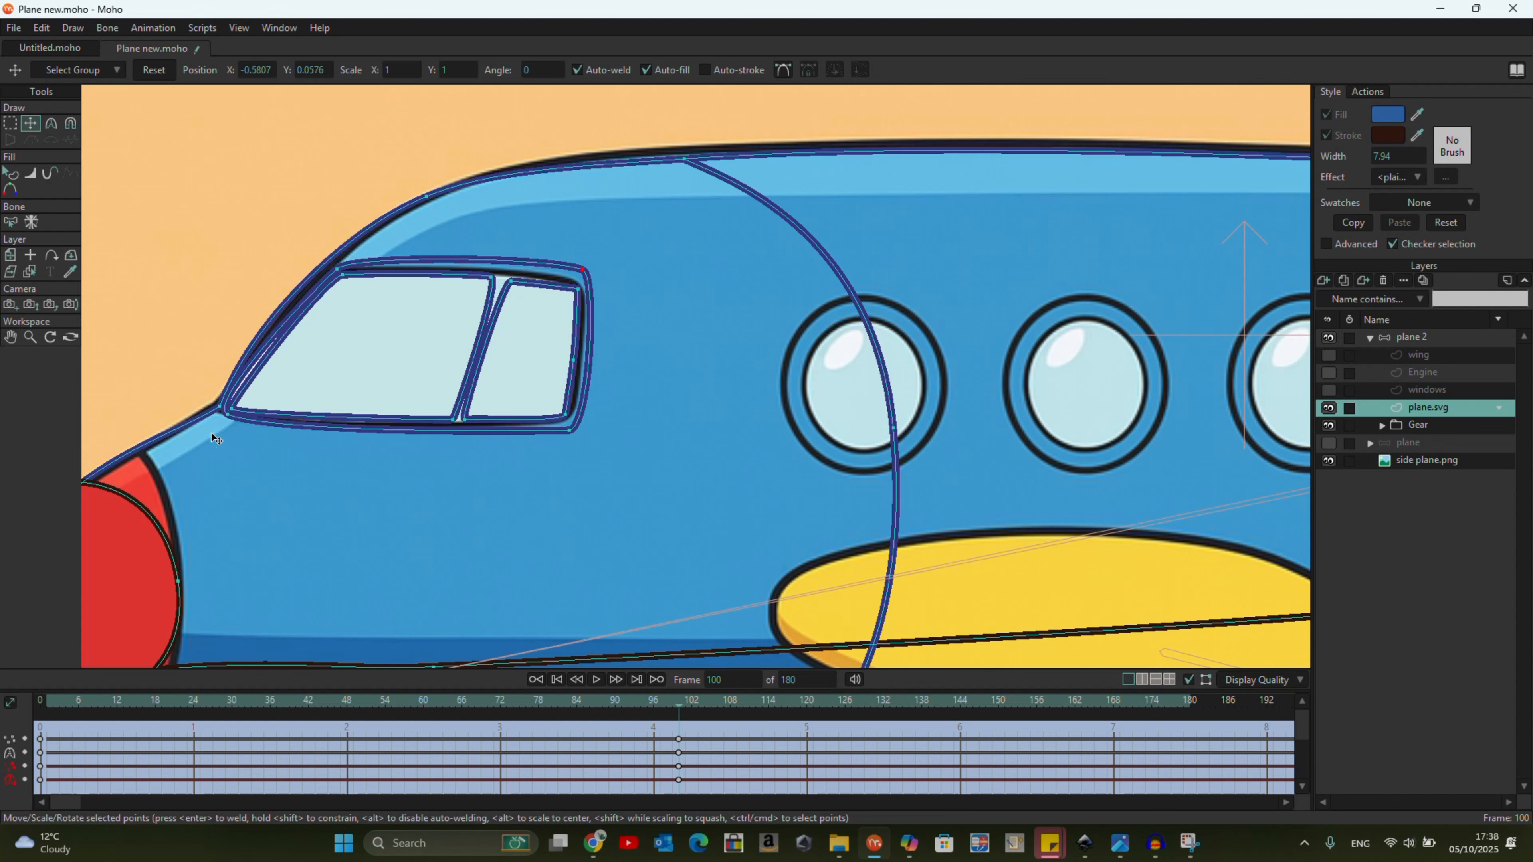
left_click_drag(336, 268, 328, 264)
left_click_drag(233, 409, 227, 405)
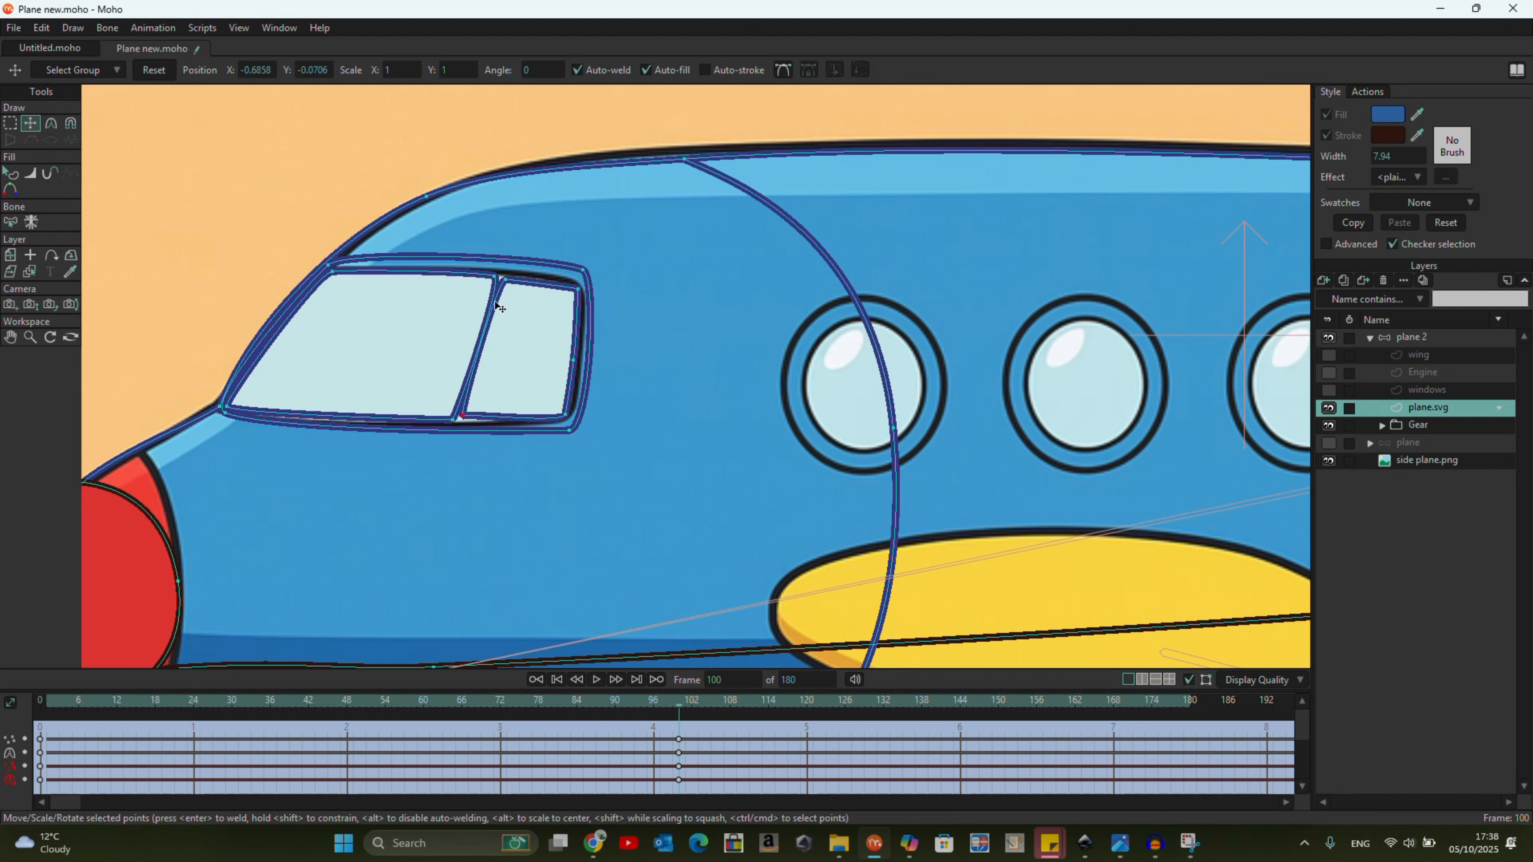
Move the rear belly and lower tail points of plane.svg onto the reference and adjust the tail curve with the Curvature tool.
scroll(495, 278, "down", 7)
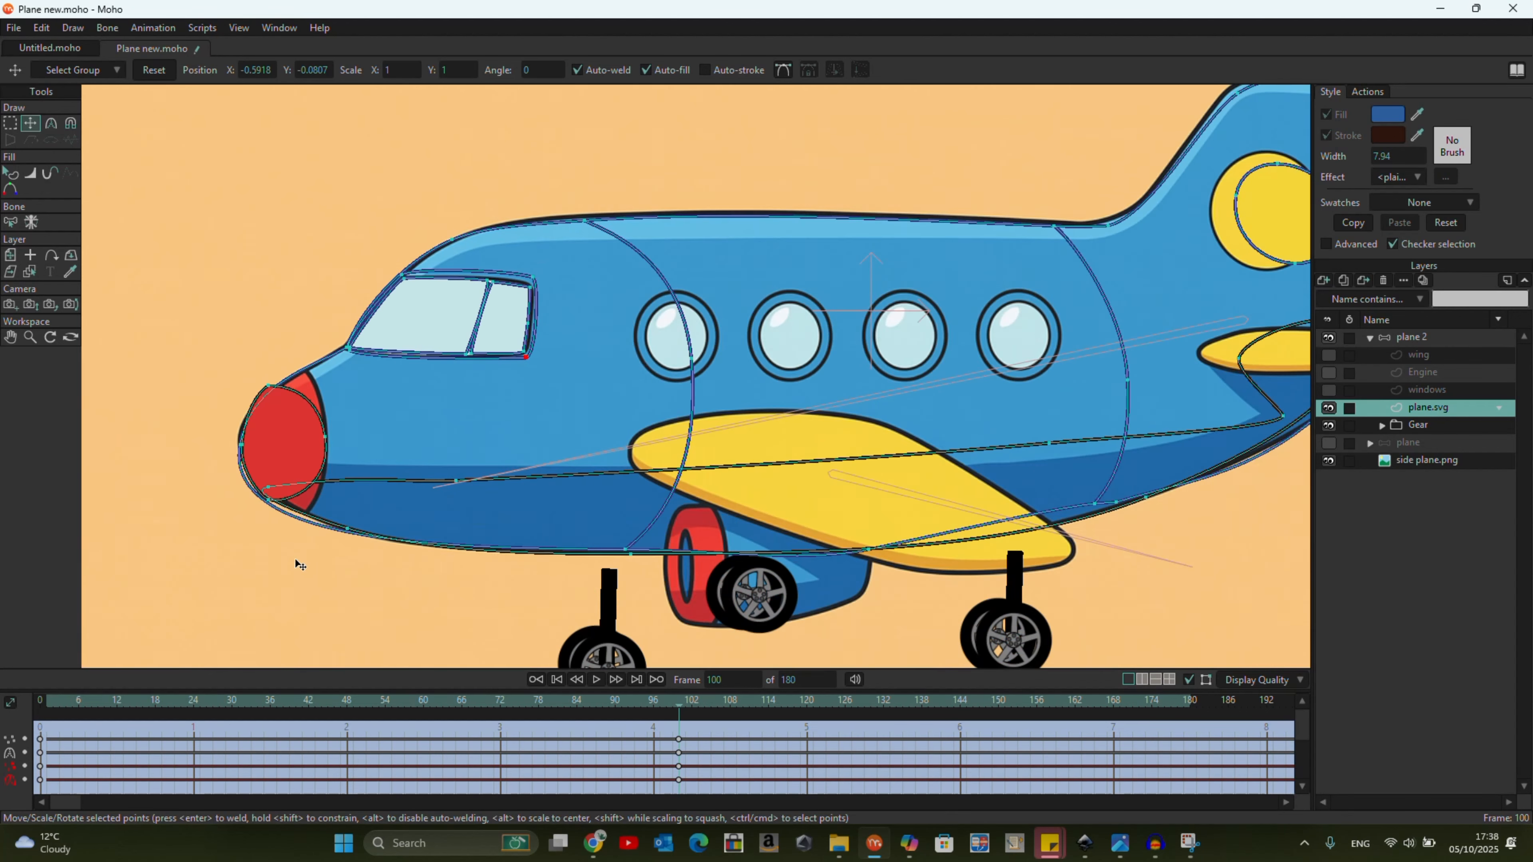
scroll(301, 565, "up", 5)
scroll(283, 386, "down", 8)
scroll(913, 458, "up", 7)
left_click(845, 421)
left_click_drag(846, 423, 884, 421)
left_click_drag(1213, 251, 1215, 246)
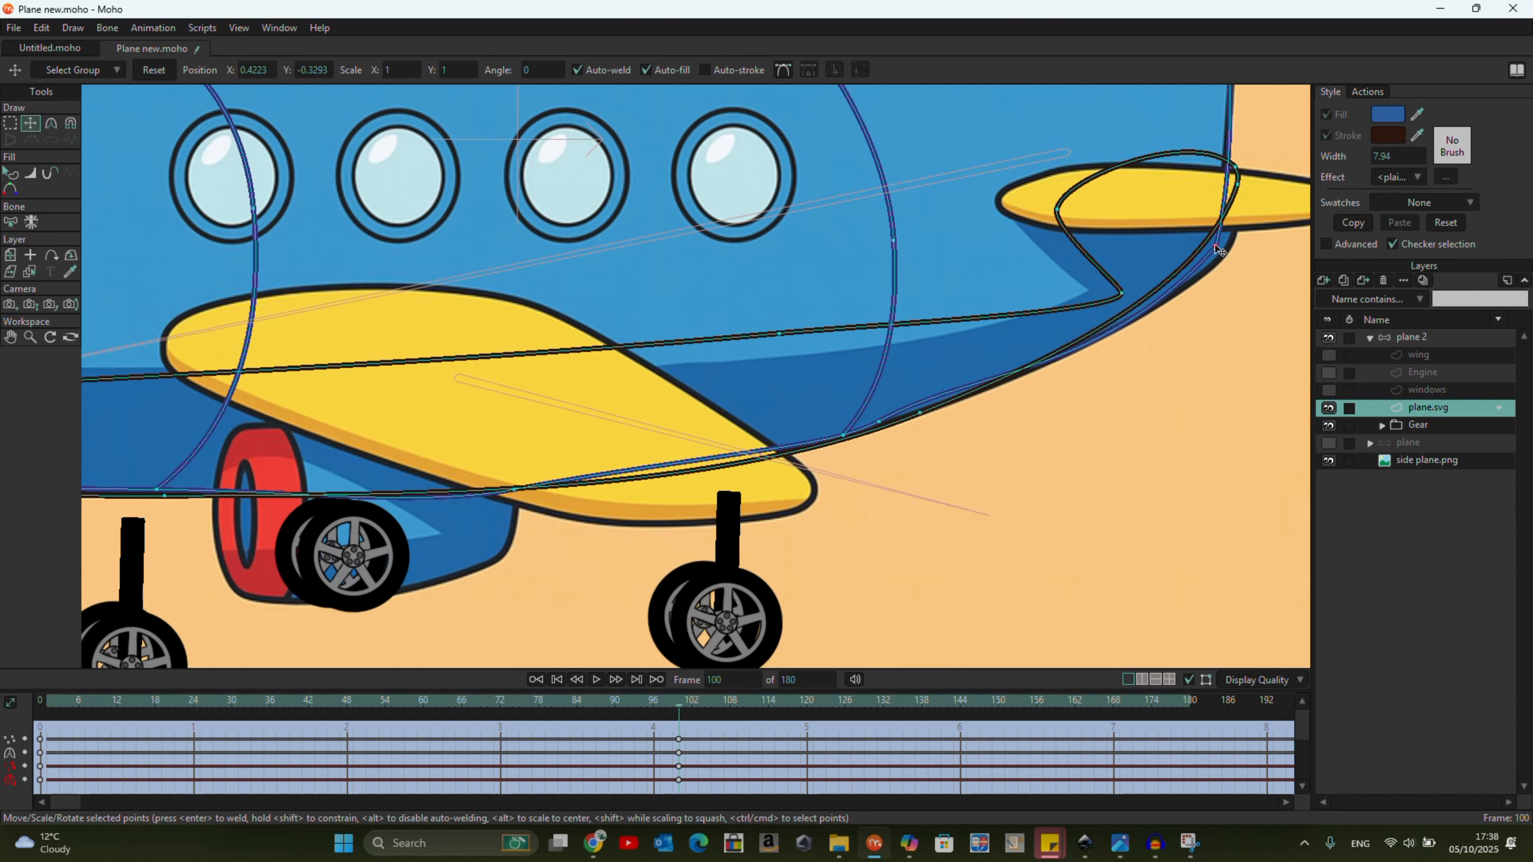
key("c")
left_click_drag(1097, 376, 1077, 356)
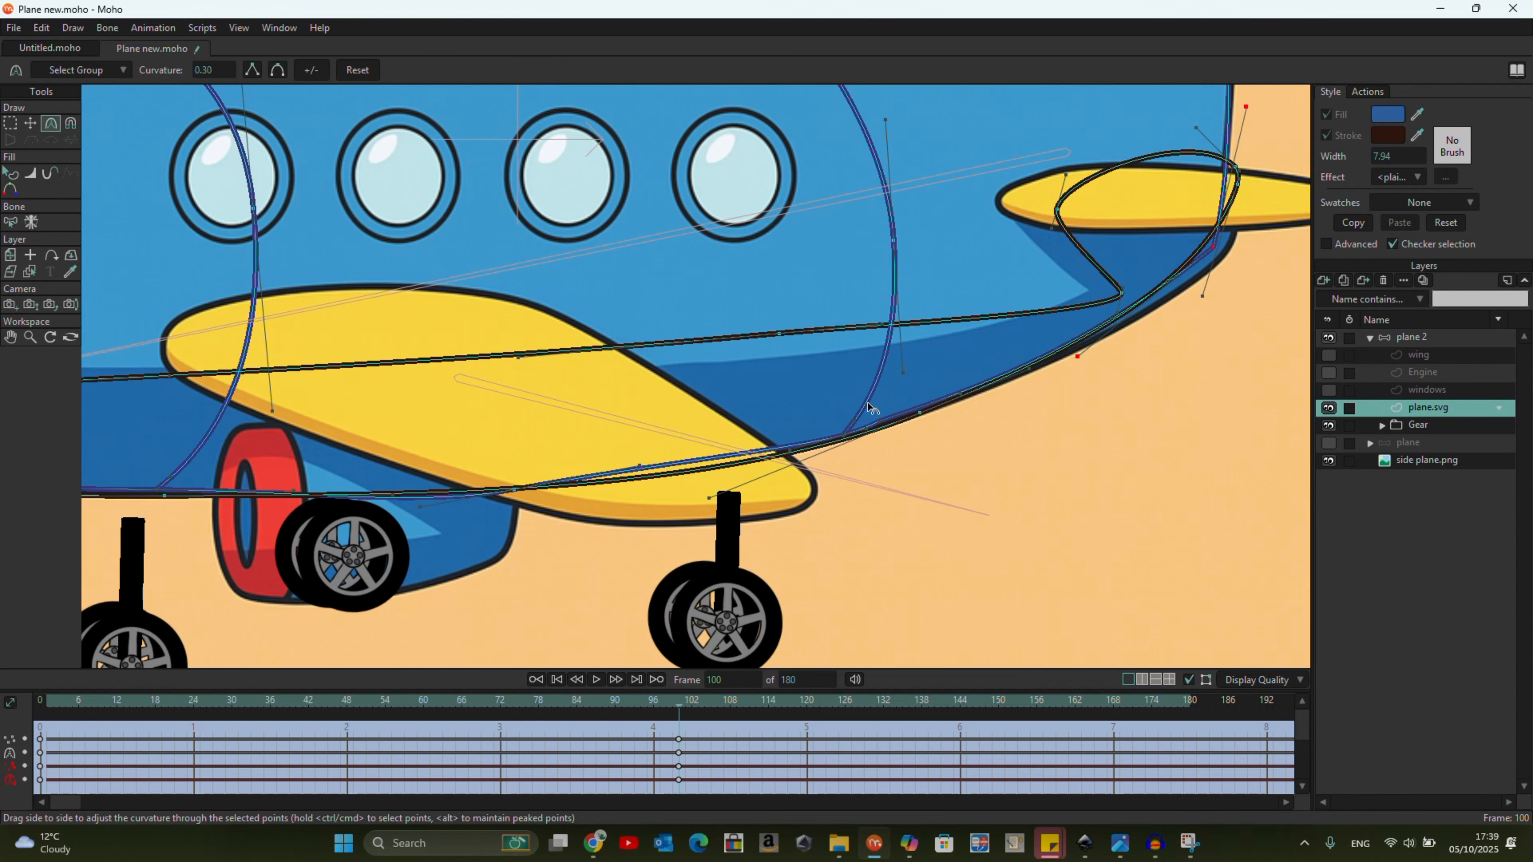
Fit the red nose cone and lower nose outline to the reference by moving their points and adjusting the curvature.
scroll(850, 427, "down", 5)
scroll(170, 354, "up", 1)
key("t")
scroll(201, 295, "up", 5)
left_click_drag(204, 330, 256, 311)
left_click_drag(201, 502, 242, 526)
left_click_drag(157, 417, 154, 405)
left_click(51, 123)
left_click_drag(122, 548, 139, 560)
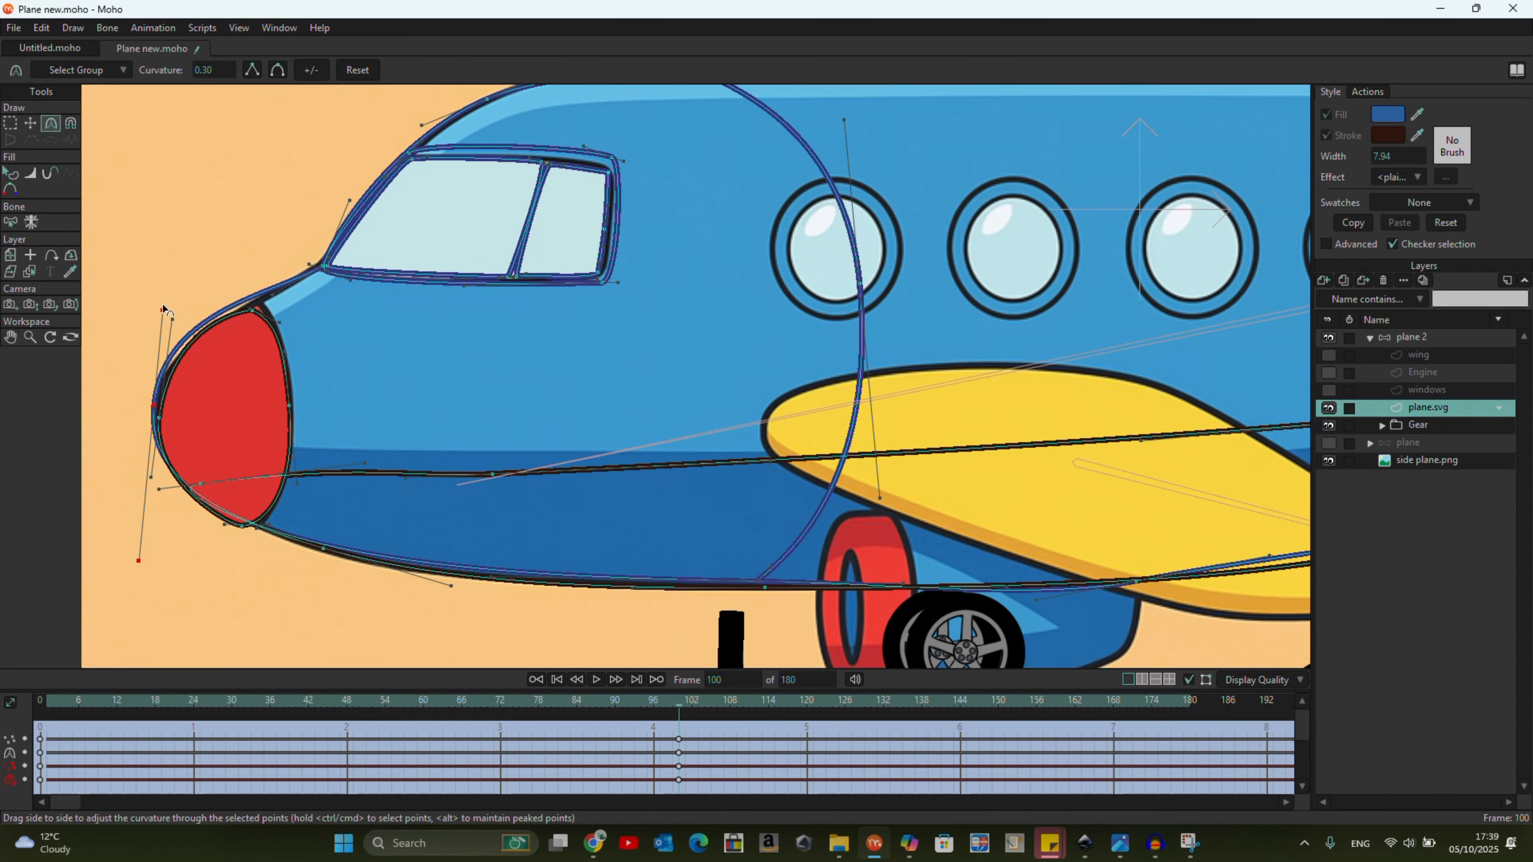
left_click_drag(451, 586, 457, 580)
left_click(30, 124)
scroll(241, 468, "up", 1)
left_click_drag(242, 538, 256, 531)
left_click_drag(192, 487, 191, 475)
Shift the front fuselage section line toward the cockpit and smooth its bend with the Curvature tool.
scroll(160, 478, "down", 2)
left_click_drag(691, 364, 590, 361)
left_click_drag(582, 211, 552, 212)
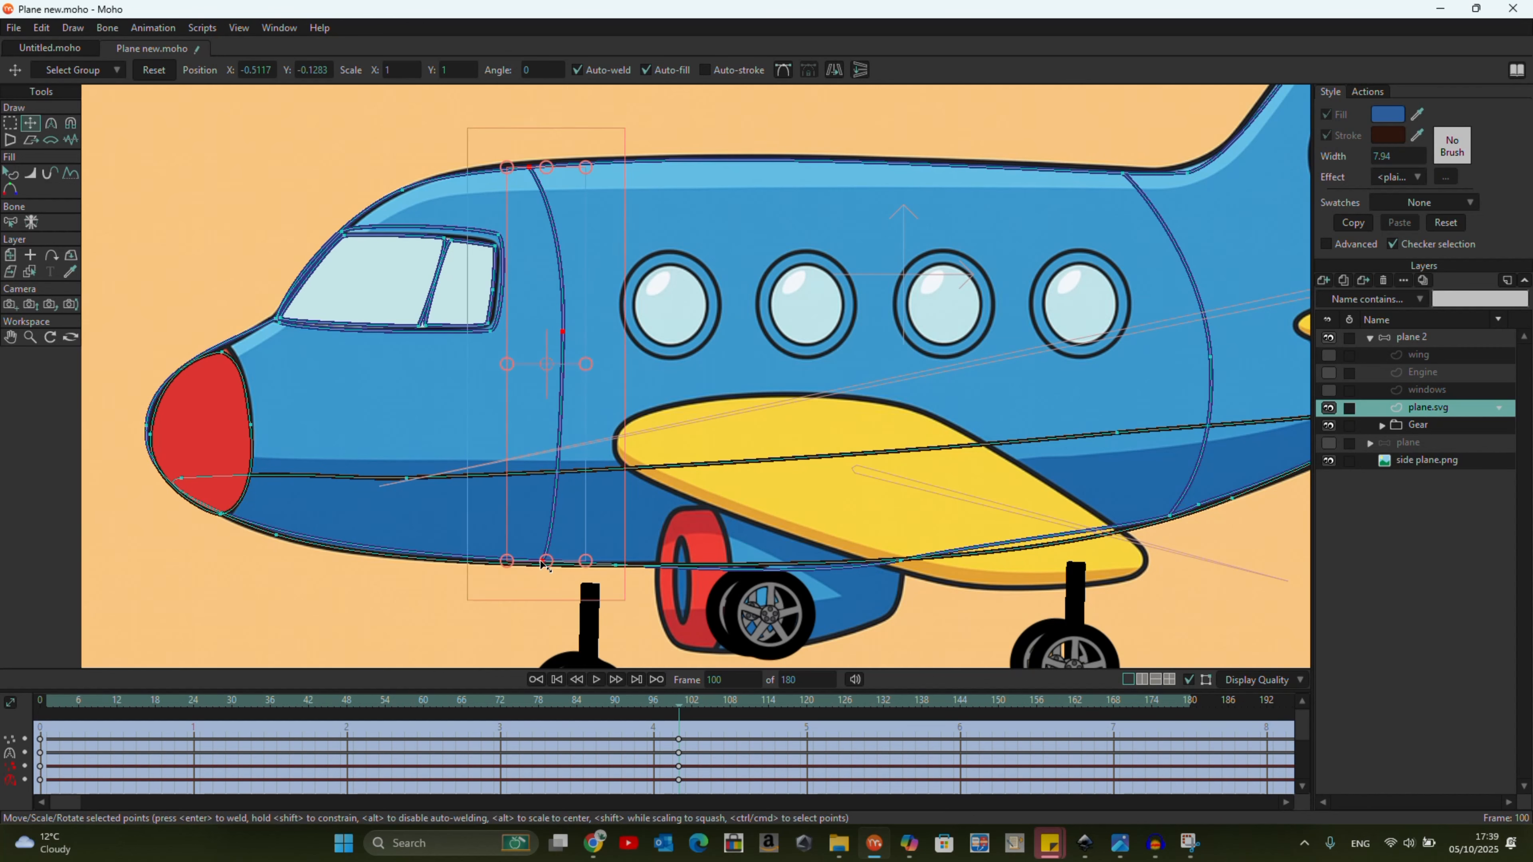
key("c")
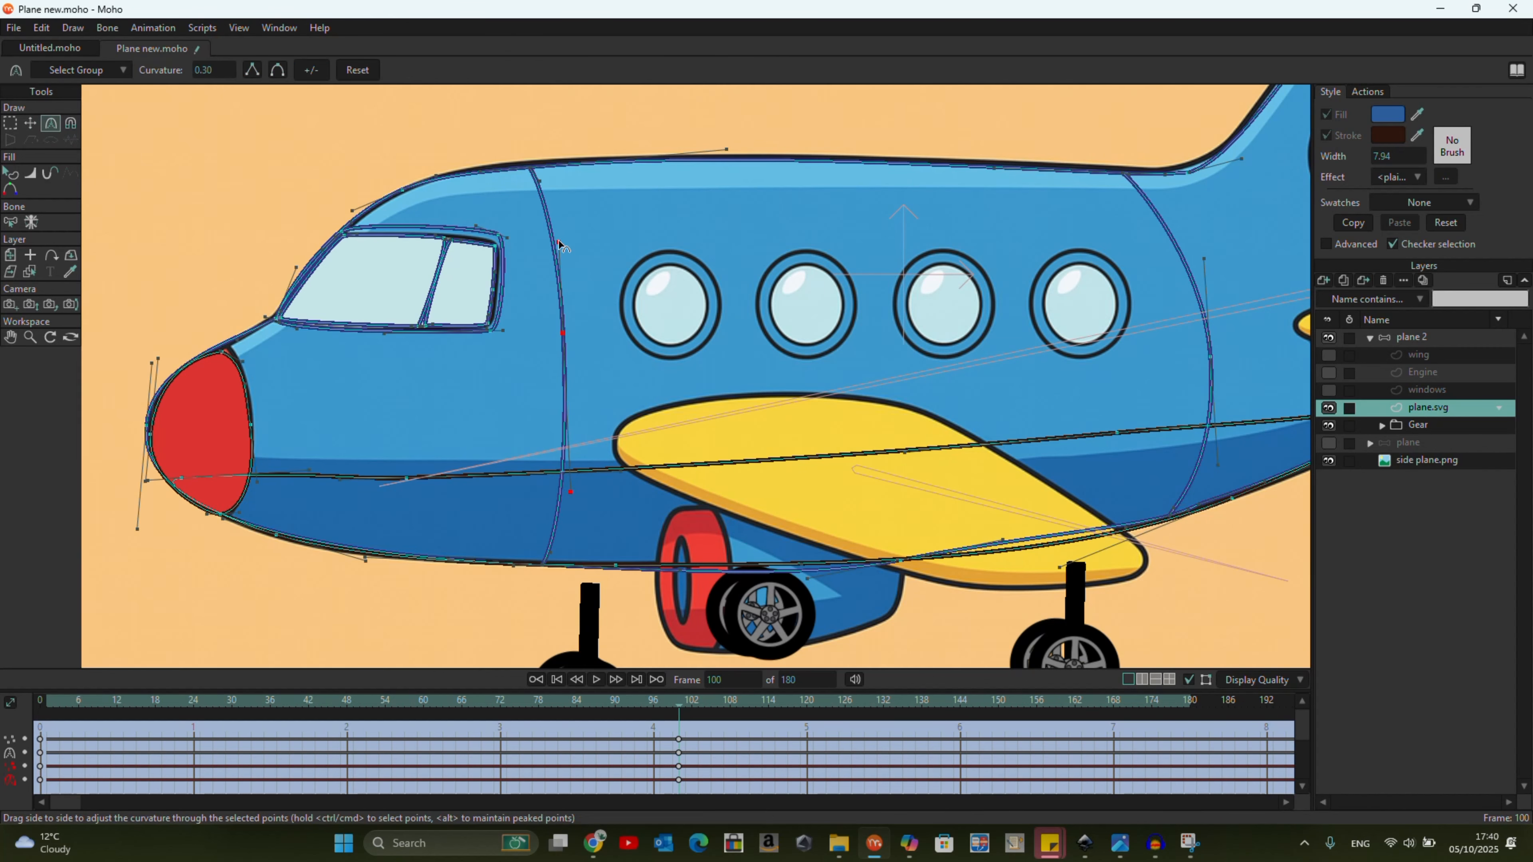
left_click_drag(566, 453, 562, 437)
left_click_drag(562, 244, 563, 311)
scroll(338, 432, "down", 6)
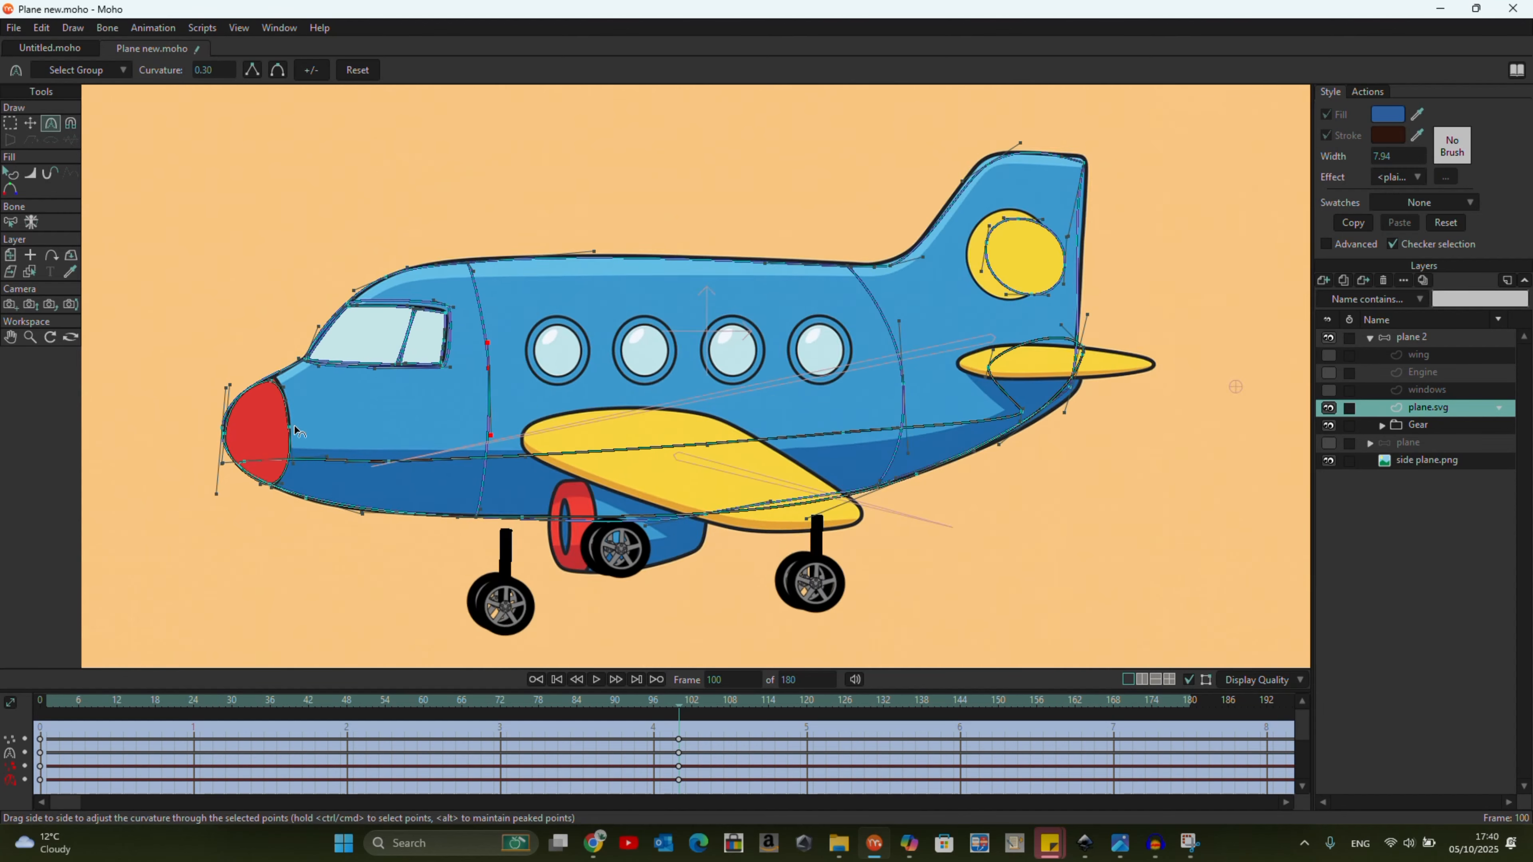
Move the upper edge points of the dark underside stripe onto the reference's colour boundary.
scroll(616, 449, "up", 3)
key("t")
scroll(845, 451, "down", 2)
scroll(224, 451, "up", 2)
left_click_drag(1000, 419, 1003, 435)
left_click_drag(1239, 392, 1212, 386)
left_click_drag(398, 458, 392, 447)
left_click_drag(208, 458, 195, 438)
Align the belly curve under the wing and the lower tail edge points of plane.svg with the reference.
scroll(209, 454, "down", 5)
scroll(589, 477, "up", 4)
left_click_drag(588, 517, 582, 508)
key("c")
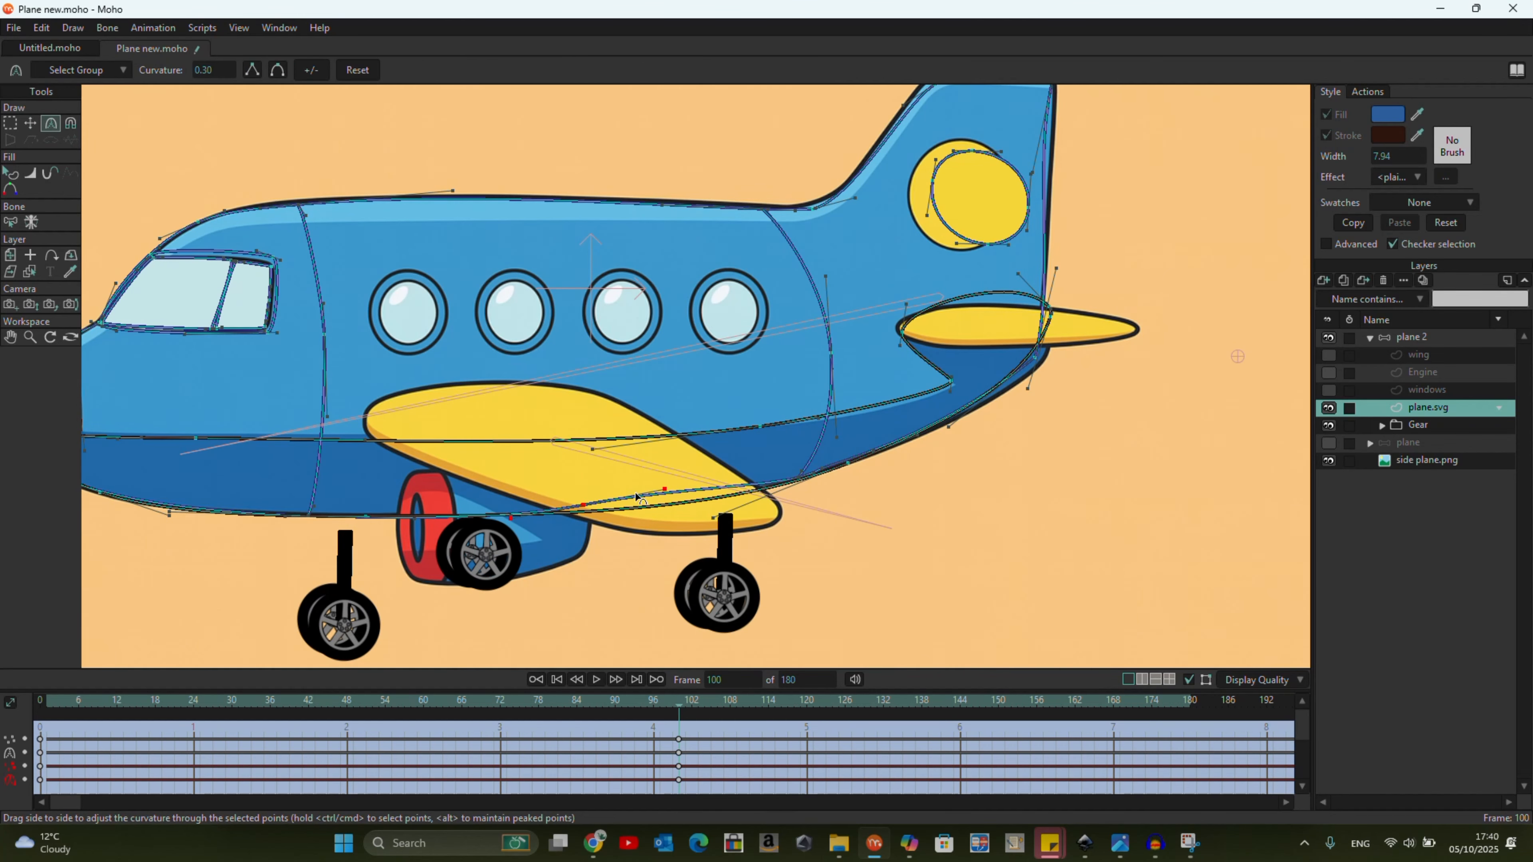
left_click(30, 124)
left_click_drag(584, 510, 384, 555)
scroll(384, 554, "up", 1)
left_click_drag(902, 380, 910, 383)
mouse_move(916, 321)
left_mouse_down()
mouse_move(921, 341)
mouse_move(912, 319)
left_mouse_up()
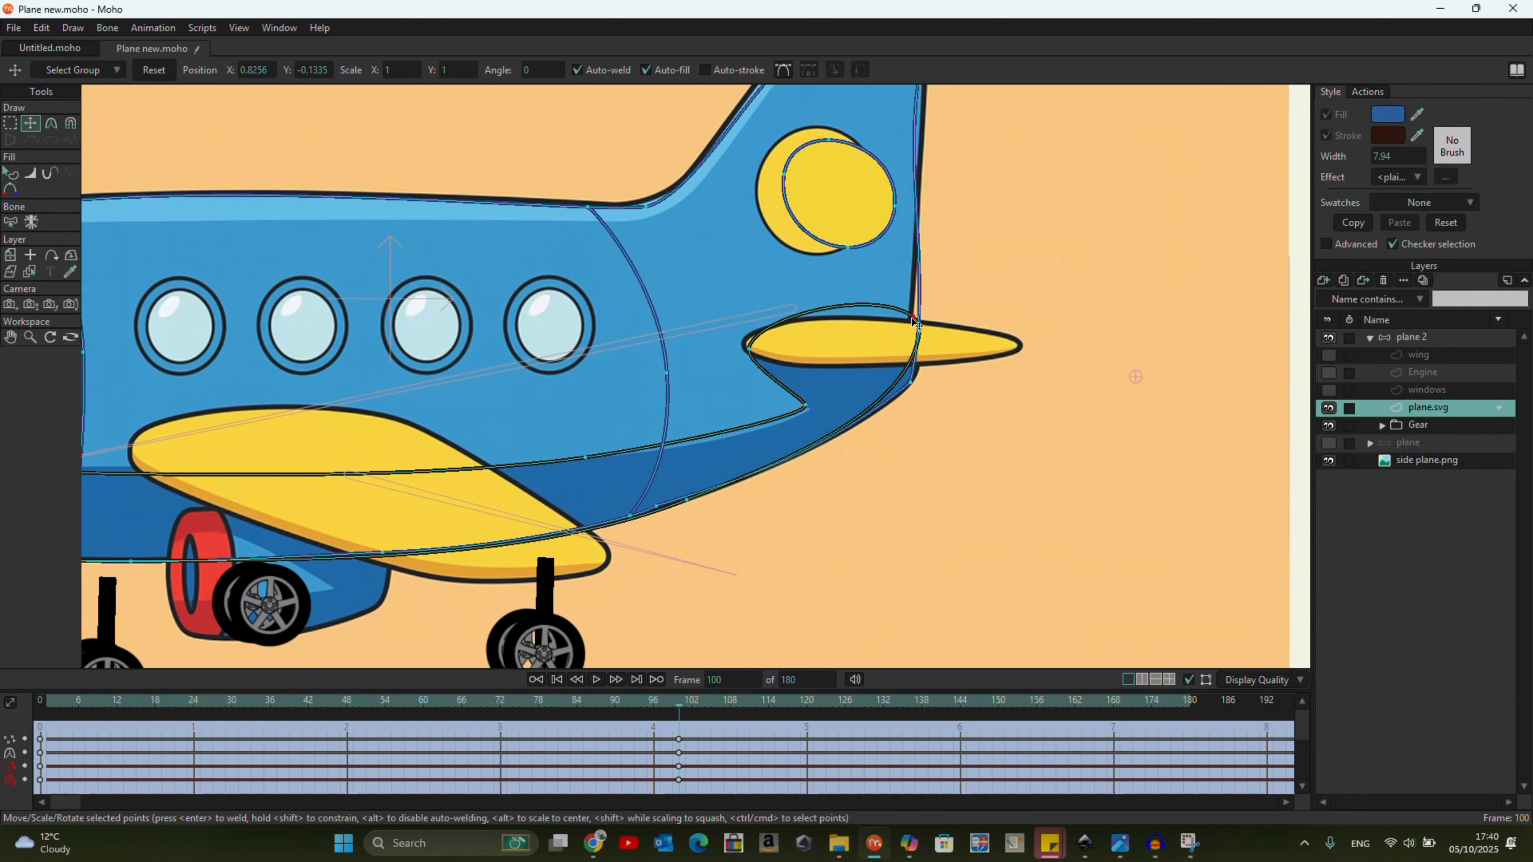
scroll(656, 436, "down", 4)
scroll(241, 391, "up", 2)
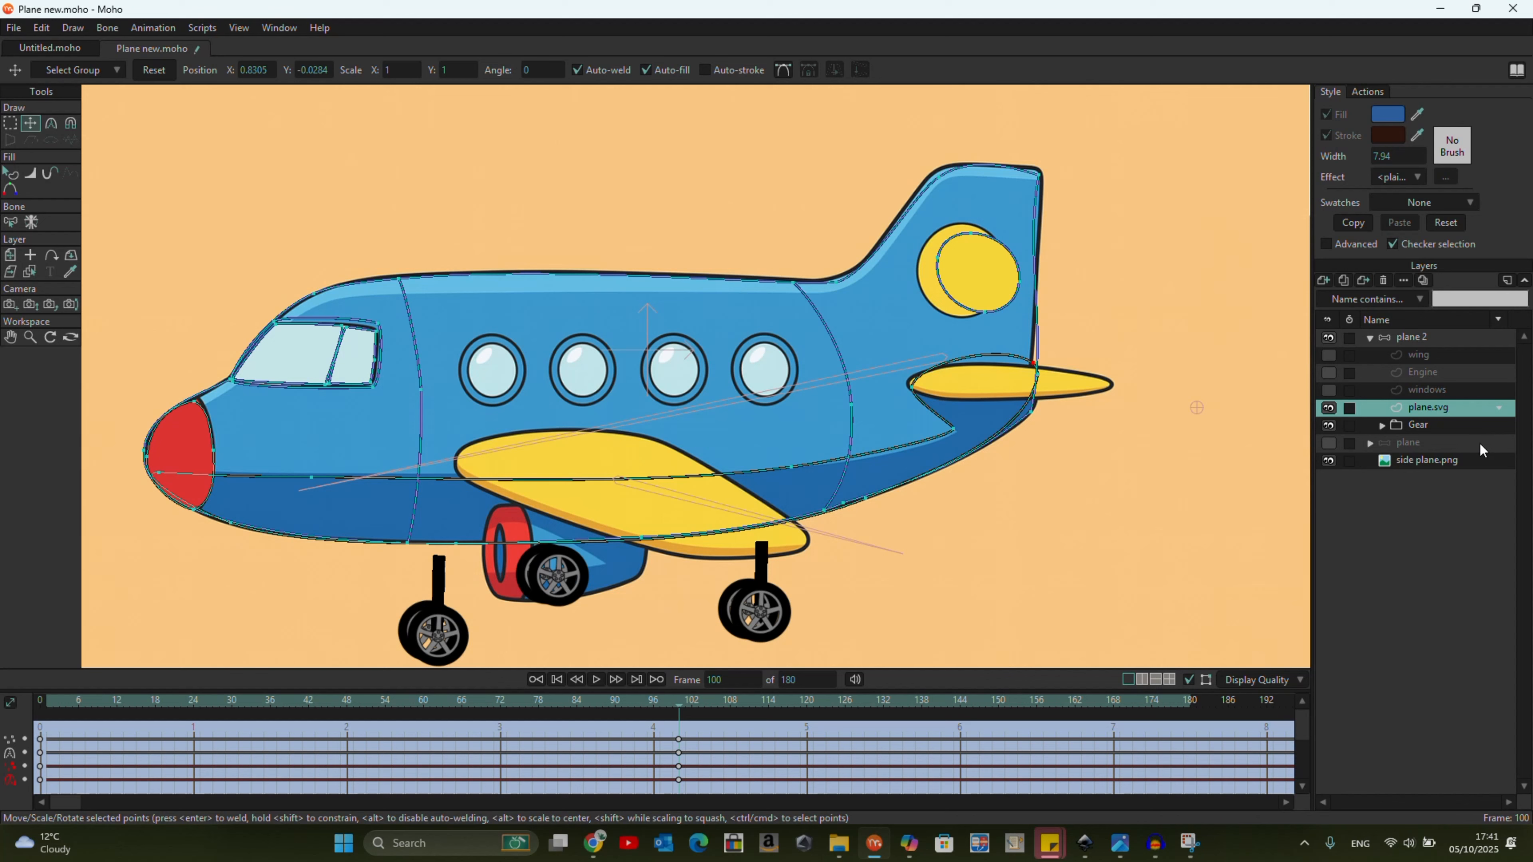
Hide the Gear layer, show the wing layer and fit its main wing over the reference wing.
left_click(1328, 425)
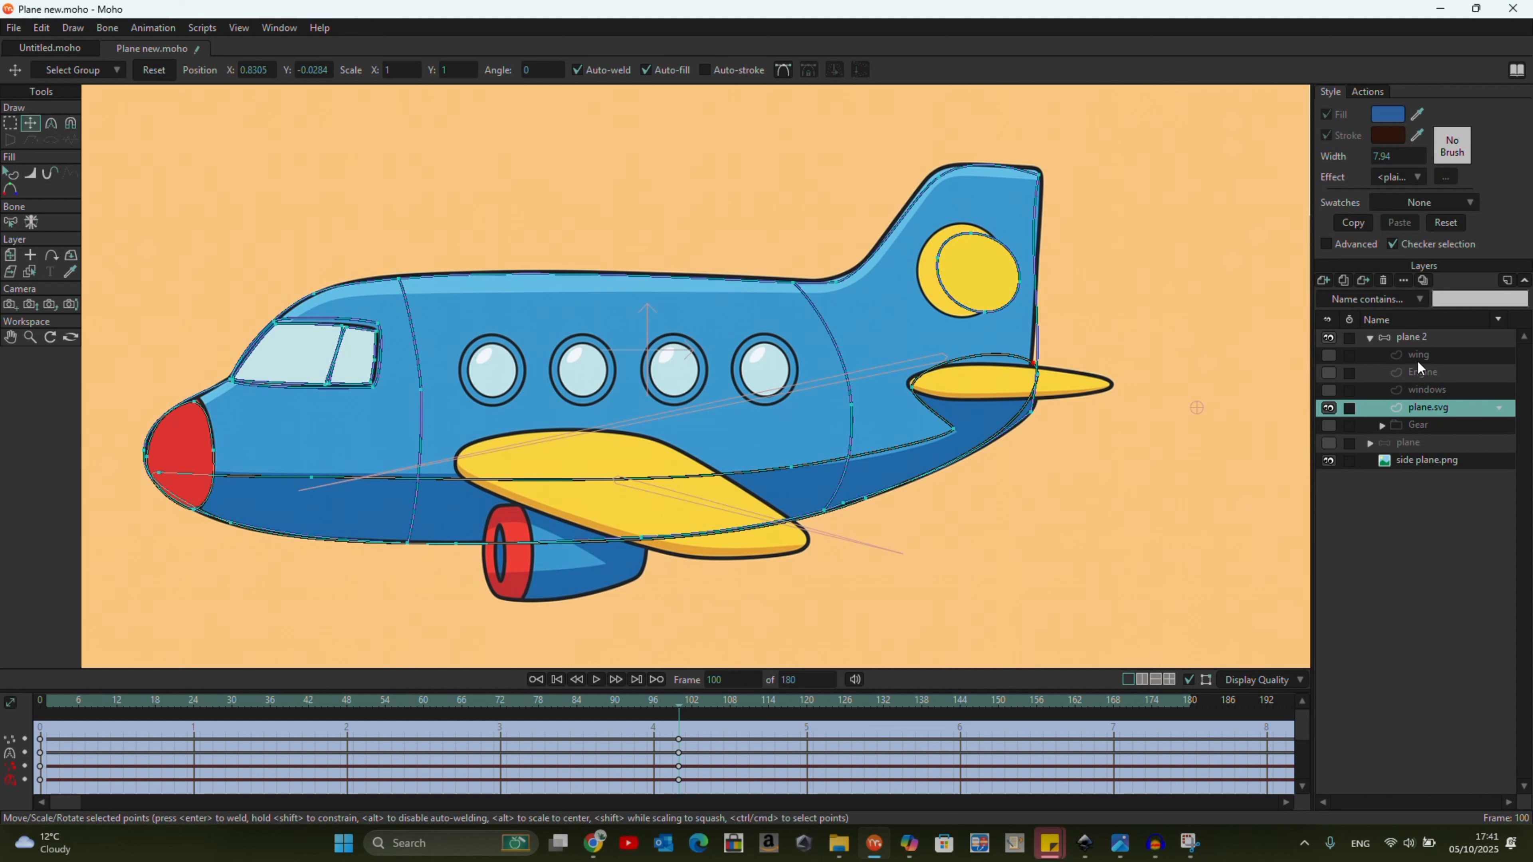
left_click(1328, 355)
left_click(1421, 355)
left_click(808, 550)
left_click_drag(831, 555, 704, 469)
key("ctrl+z")
left_click_drag(874, 513, 800, 523)
left_click_drag(700, 526, 701, 537)
key("Return")
left_click_drag(805, 528, 809, 542)
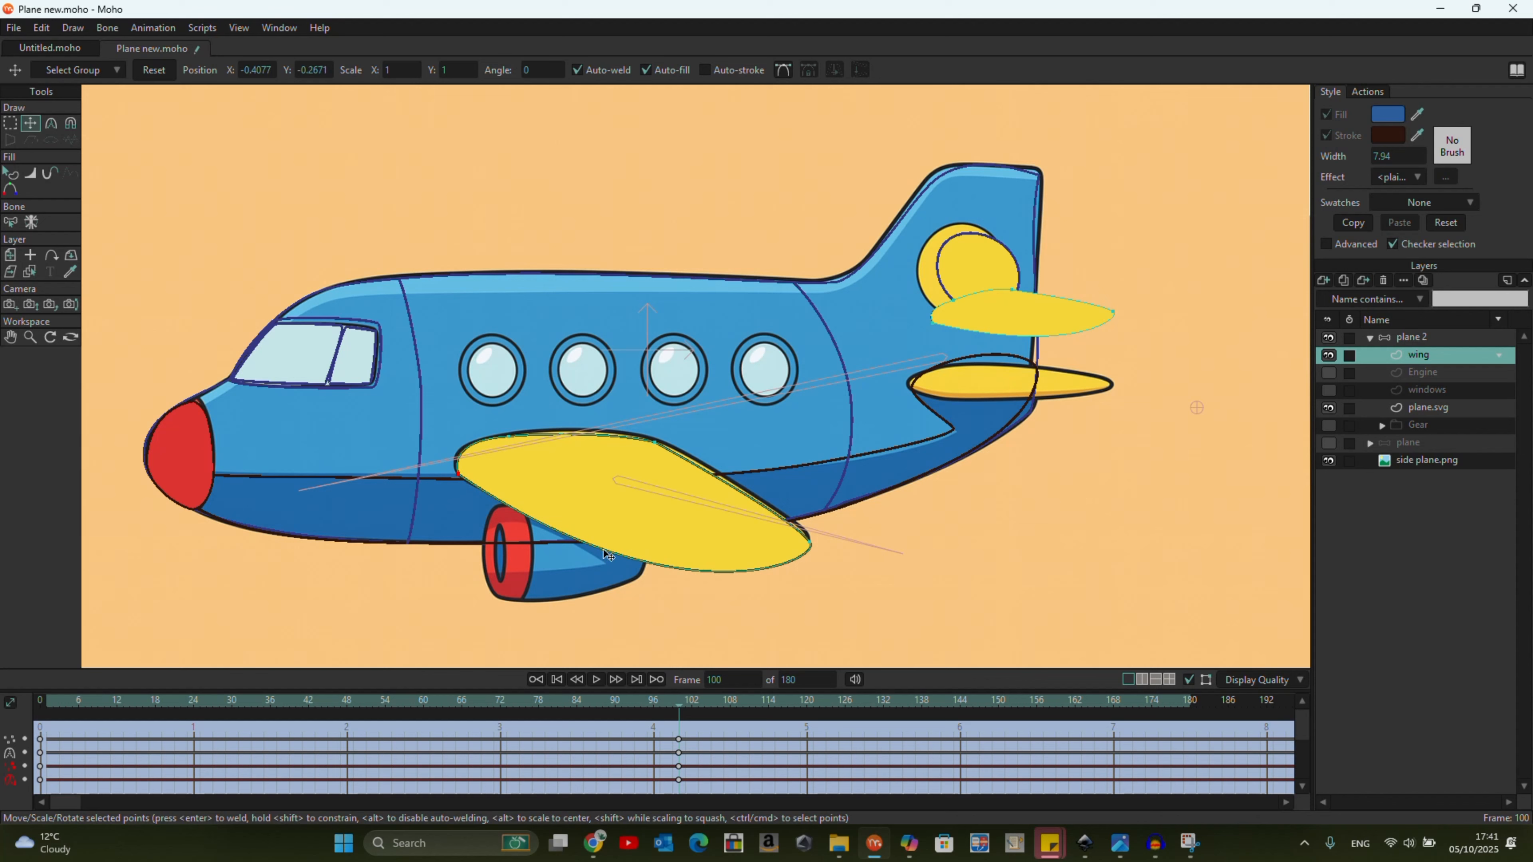
Move the tail wing of the wing layer onto the reference tail wing and adjust its end points to fit.
left_click(1065, 328)
left_click_drag(1060, 312, 1117, 383)
scroll(1087, 380, "up", 3)
left_click(1085, 380)
left_click_drag(805, 402, 751, 397)
left_click_drag(831, 388, 816, 386)
left_click_drag(1107, 385, 1122, 388)
Move and reshape the yellow tail fin circle in plane.svg to match the reference circle.
left_click(1429, 407)
left_click(869, 196)
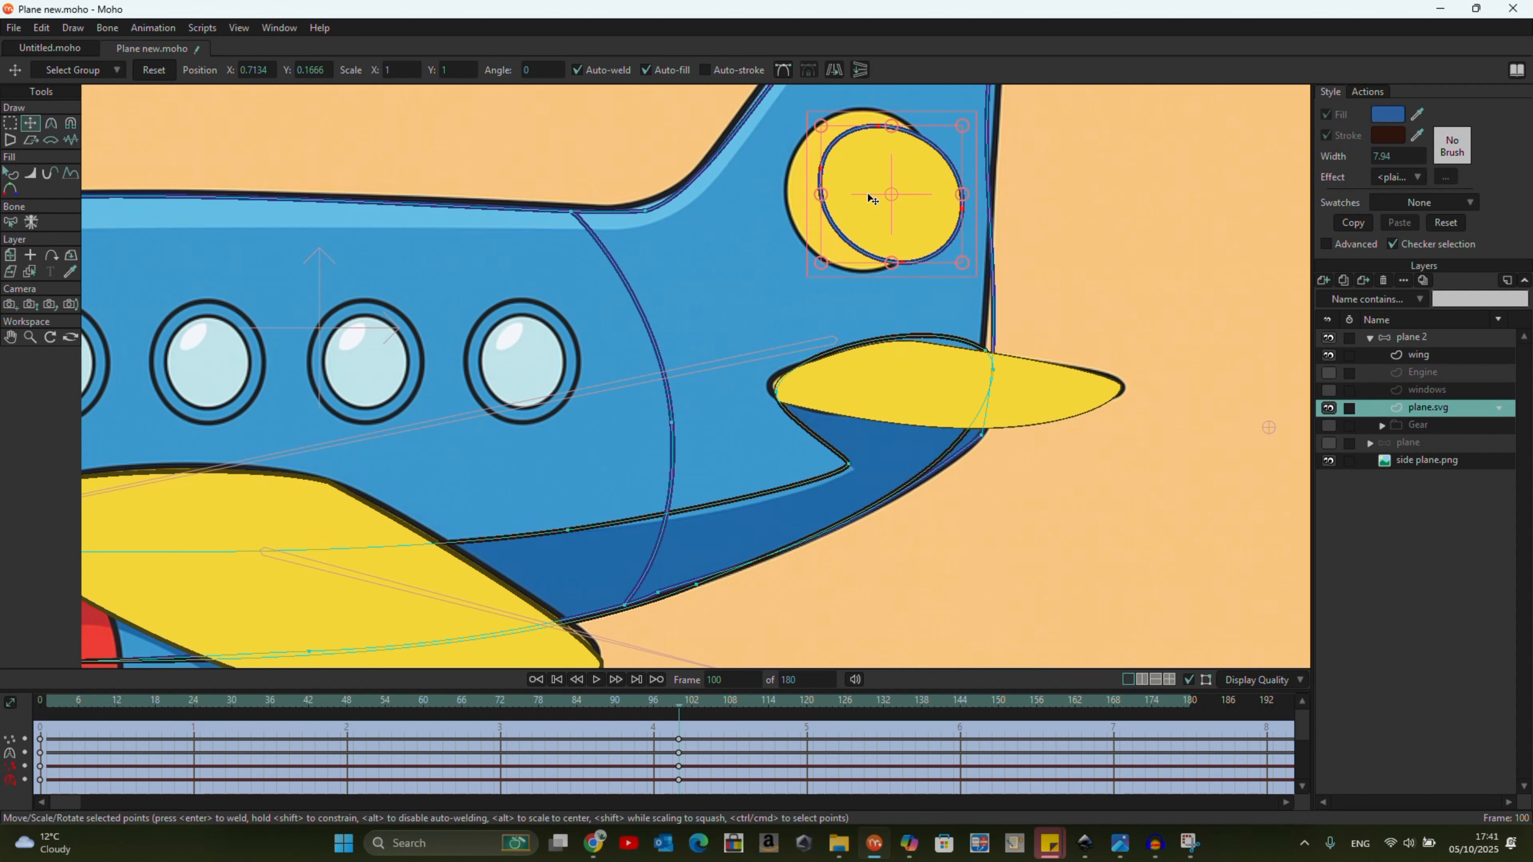
left_click_drag(892, 204, 860, 215)
left_click_drag(847, 139, 863, 109)
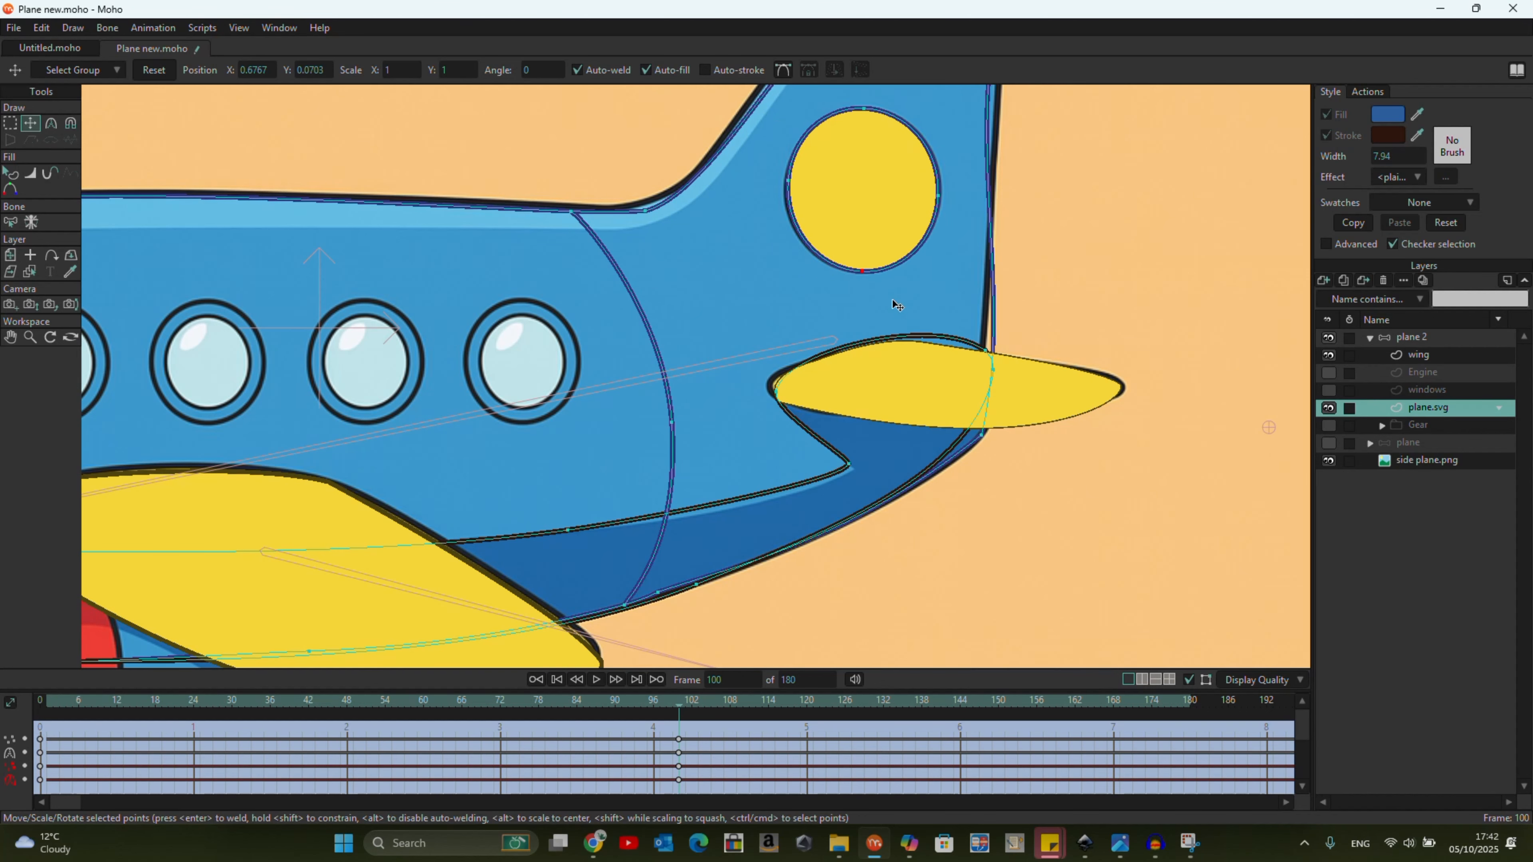
Show the windows layer and rotate, move and stretch its four round windows onto the reference windows.
scroll(897, 305, "down", 5)
left_click(1328, 390)
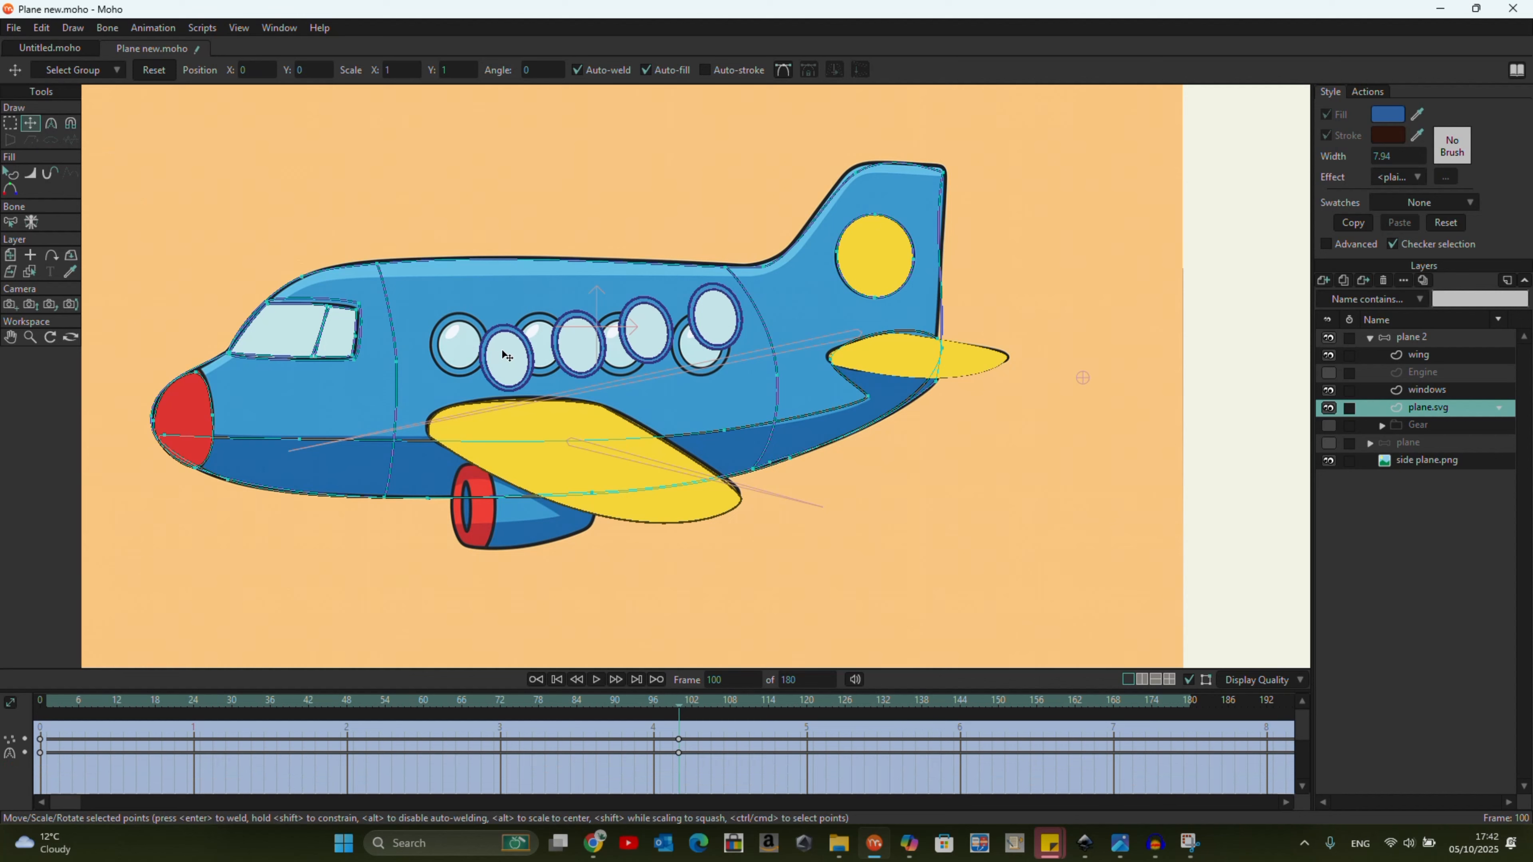
left_click(10, 123)
left_click(1437, 396)
left_click(29, 126)
left_click_drag(744, 401, 733, 418)
left_click_drag(713, 320, 671, 324)
scroll(671, 324, "up", 2)
left_click_drag(529, 294, 523, 304)
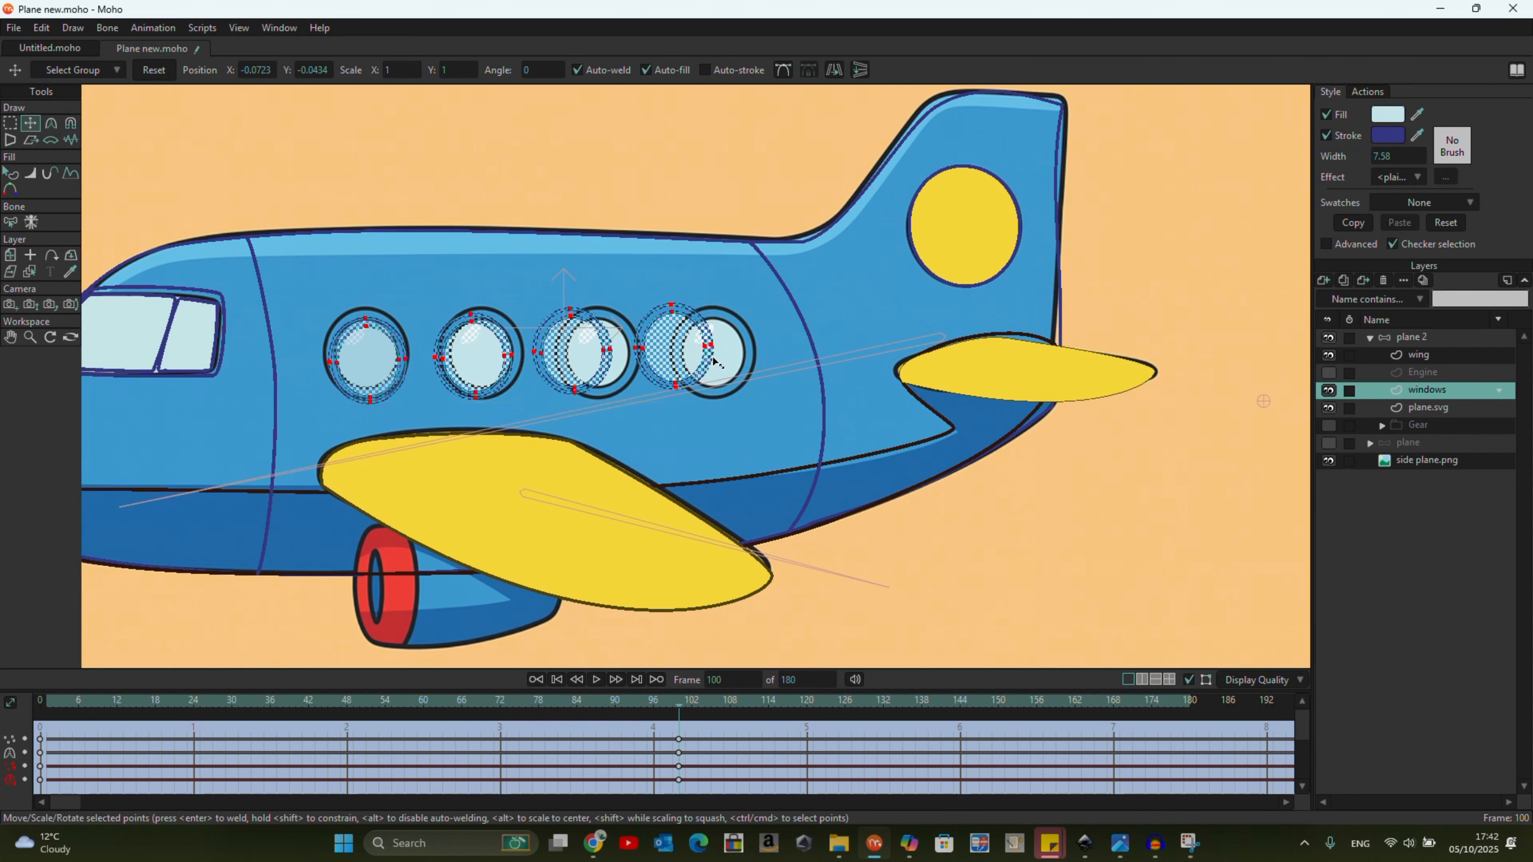
left_click_drag(712, 349, 750, 350)
left_click_drag(330, 350, 320, 351)
left_click_drag(534, 406, 534, 401)
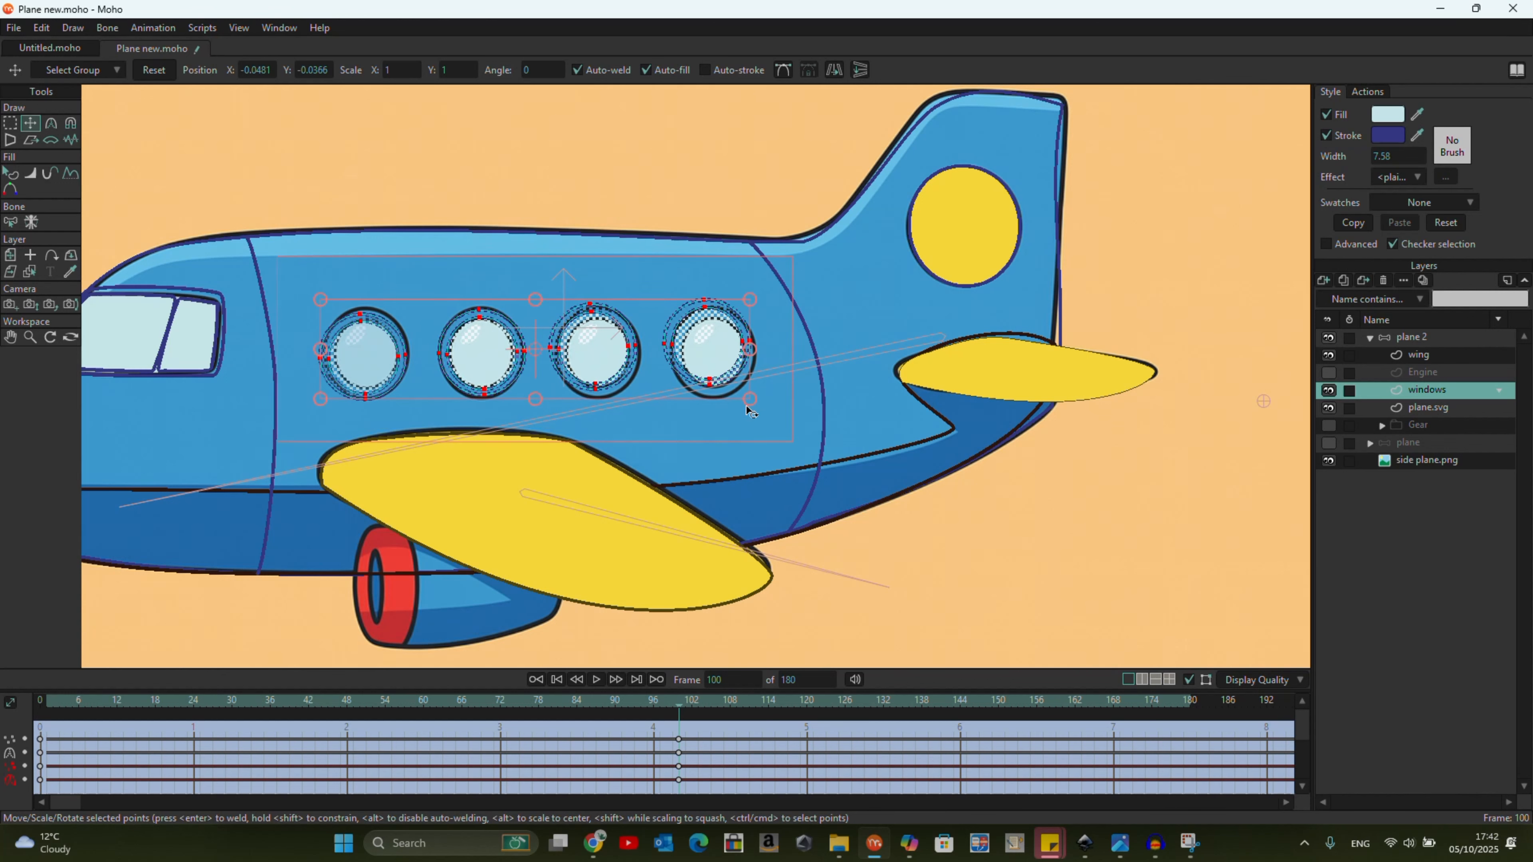
scroll(734, 352, "down", 2)
Show the Engine layer, select all its points and move the engine under the wing onto the reference engine.
left_click(1329, 372)
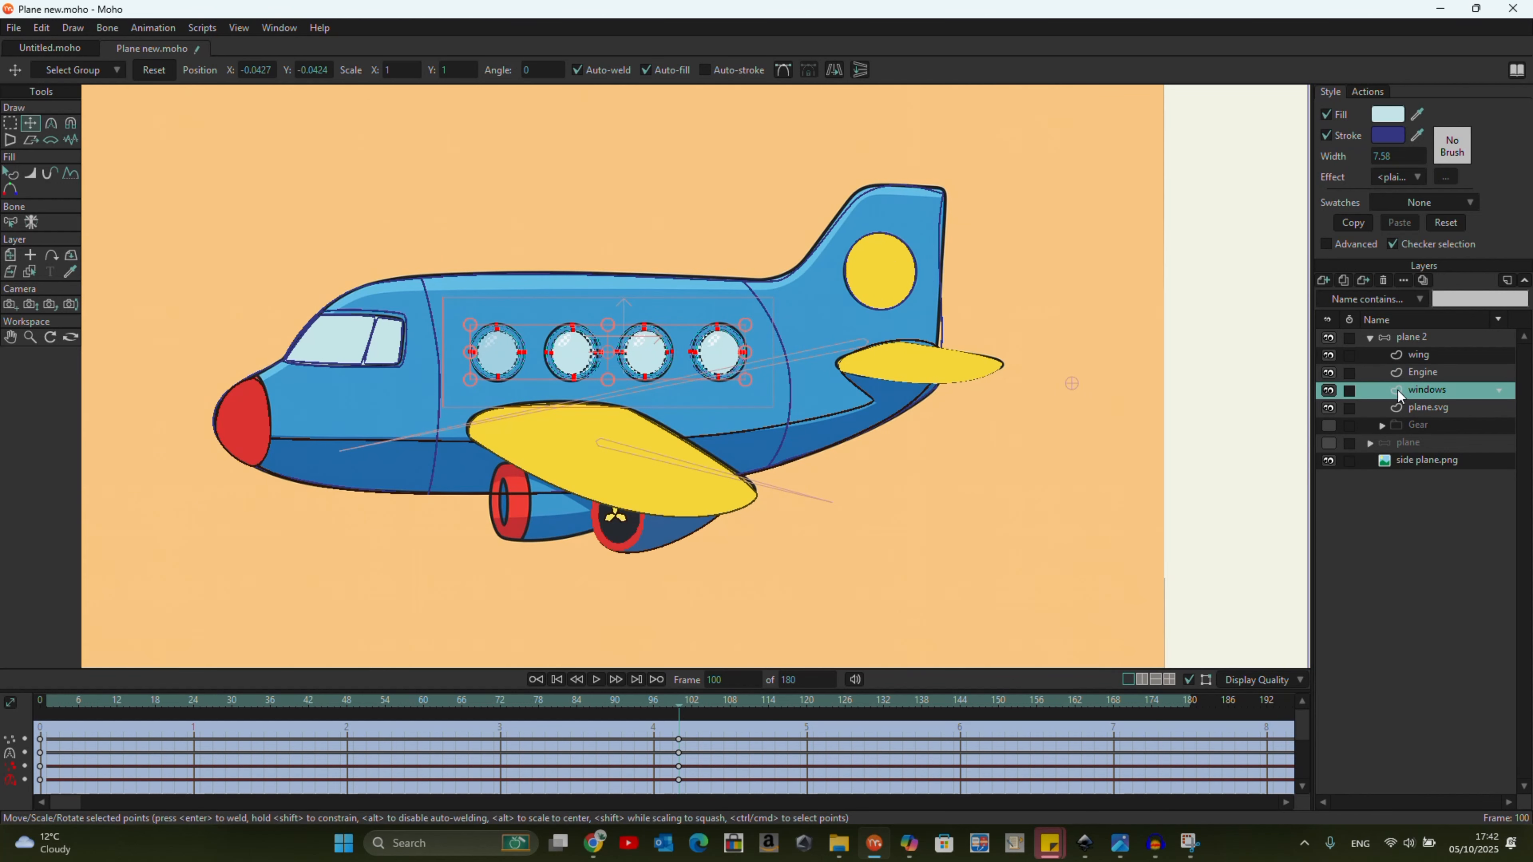
left_click(1430, 372)
left_click(10, 123)
left_click_drag(794, 536, 612, 430)
left_click(26, 122)
mouse_move(684, 534)
left_mouse_down()
mouse_move(574, 521)
mouse_move(650, 492)
left_mouse_up()
key("Return")
Select the propeller points of the Engine layer and adjust their placement within the engine intake.
scroll(506, 542, "up", 3)
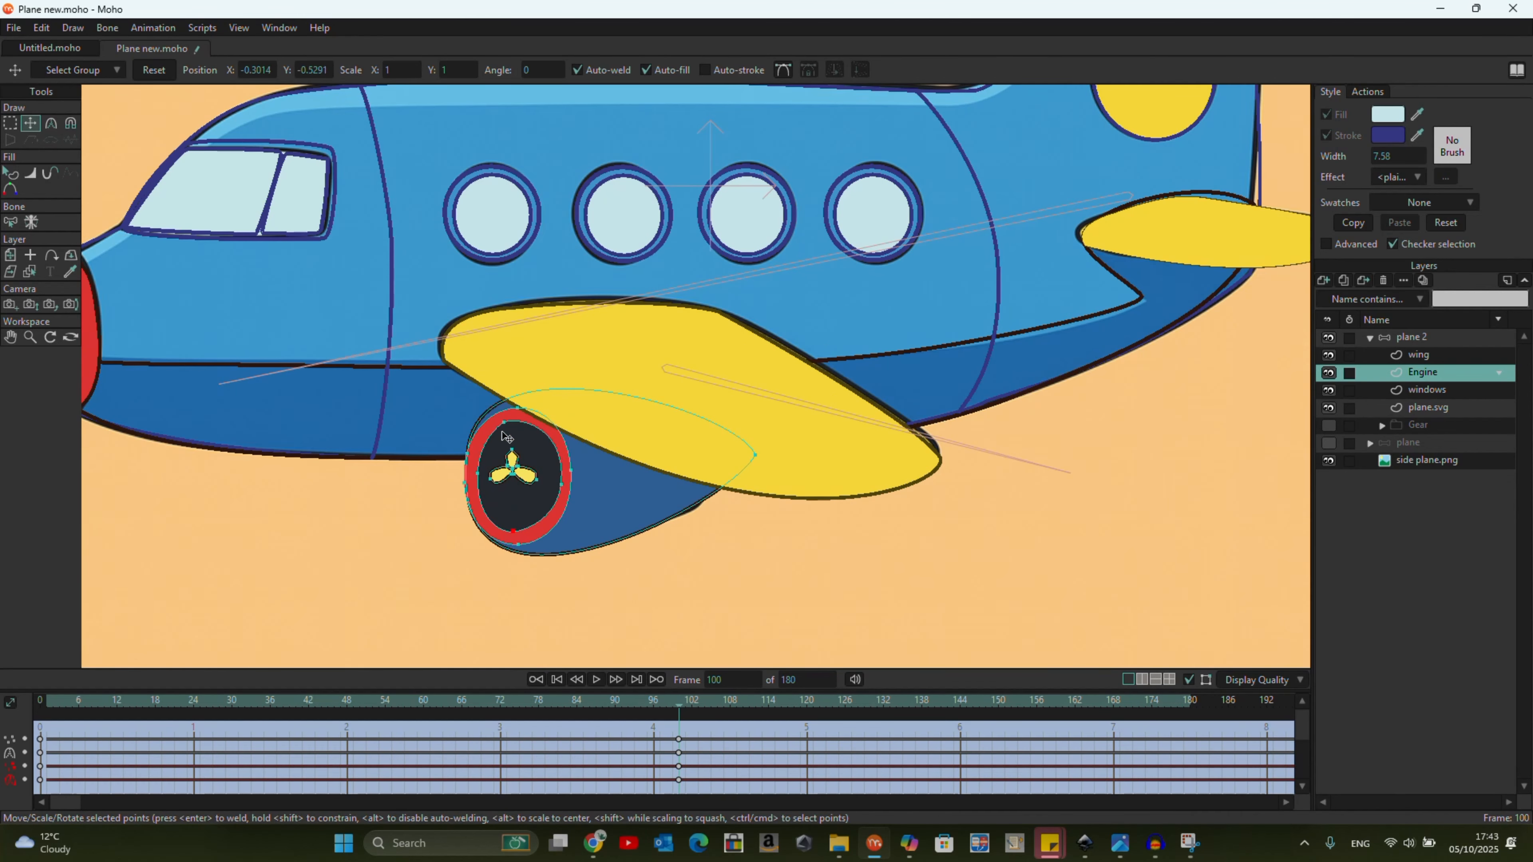
left_click(10, 124)
mouse_move(522, 435)
left_mouse_down()
mouse_move(486, 465)
mouse_move(524, 436)
mouse_move(508, 510)
mouse_move(478, 467)
left_mouse_up()
left_click(31, 125)
scroll(470, 463, "down", 4)
Return to frame 0 and turn the fill back on for the fuselage shapes of plane.svg.
left_click_drag(681, 707, 19, 715)
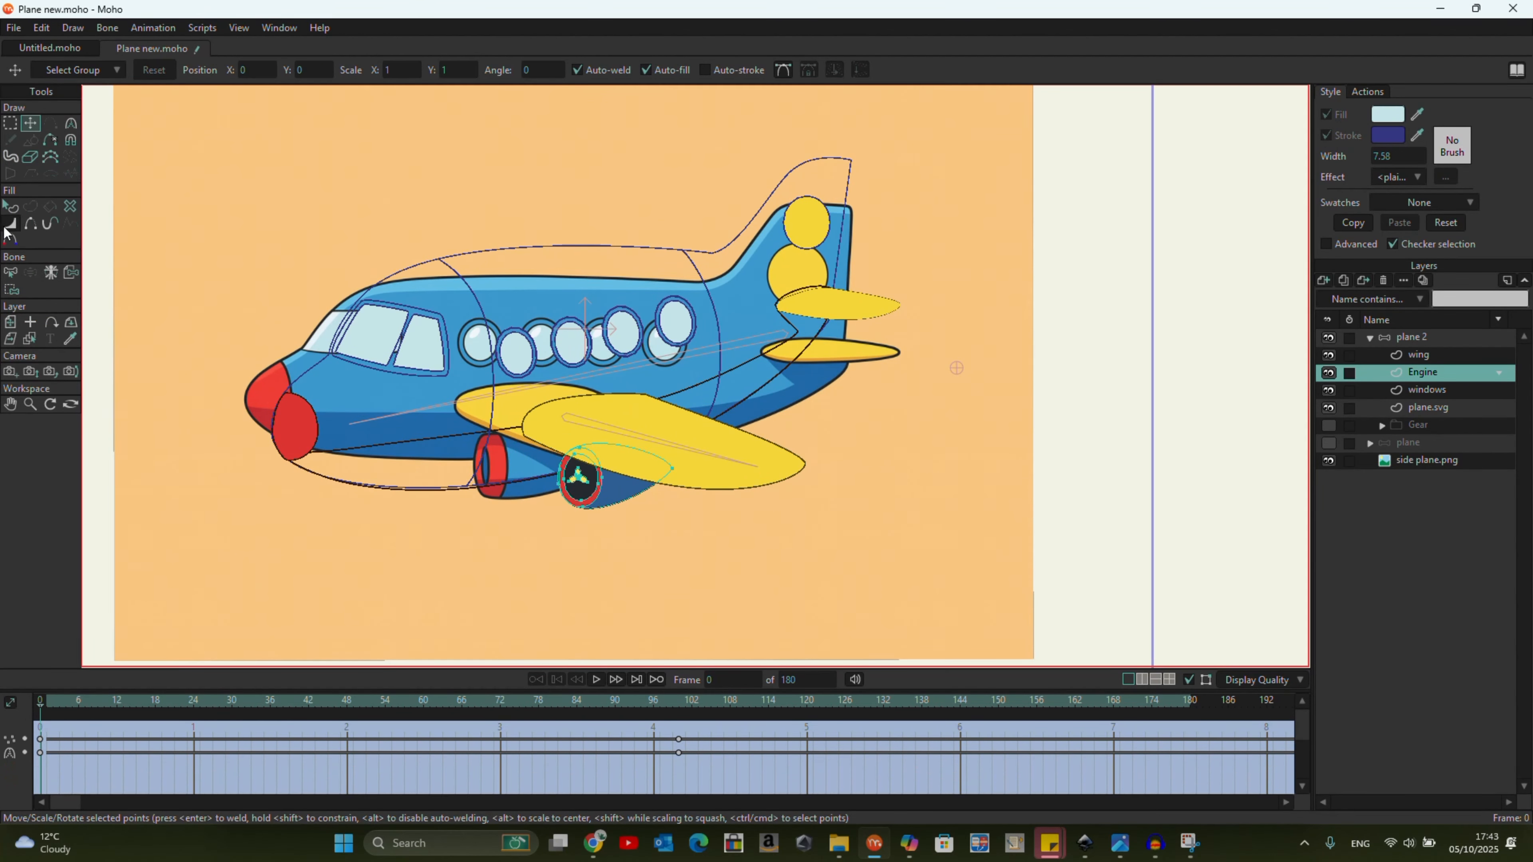
key("q")
left_click(1426, 406)
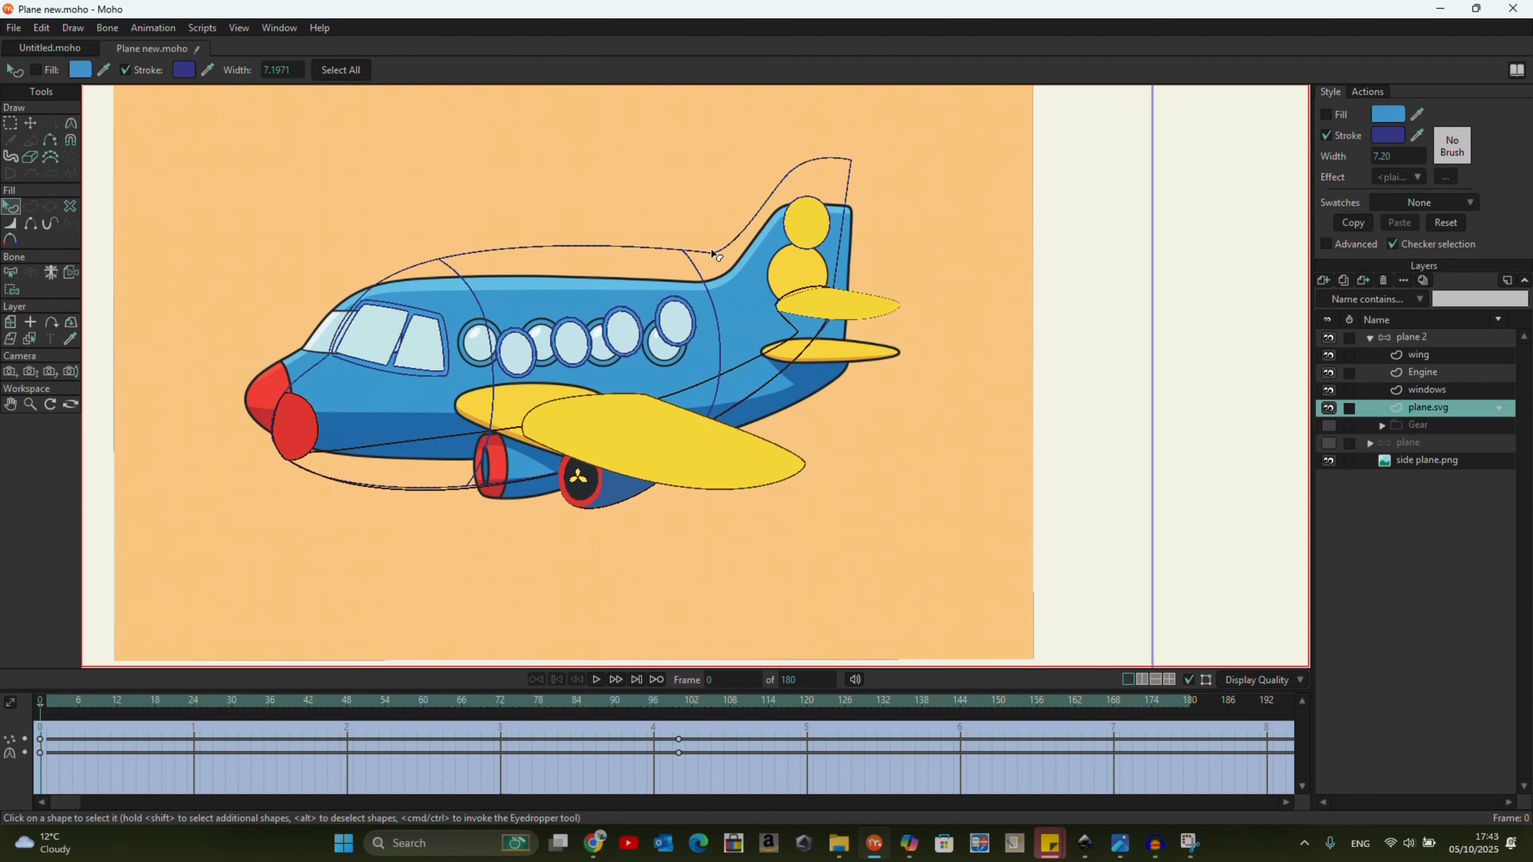
left_click(421, 445)
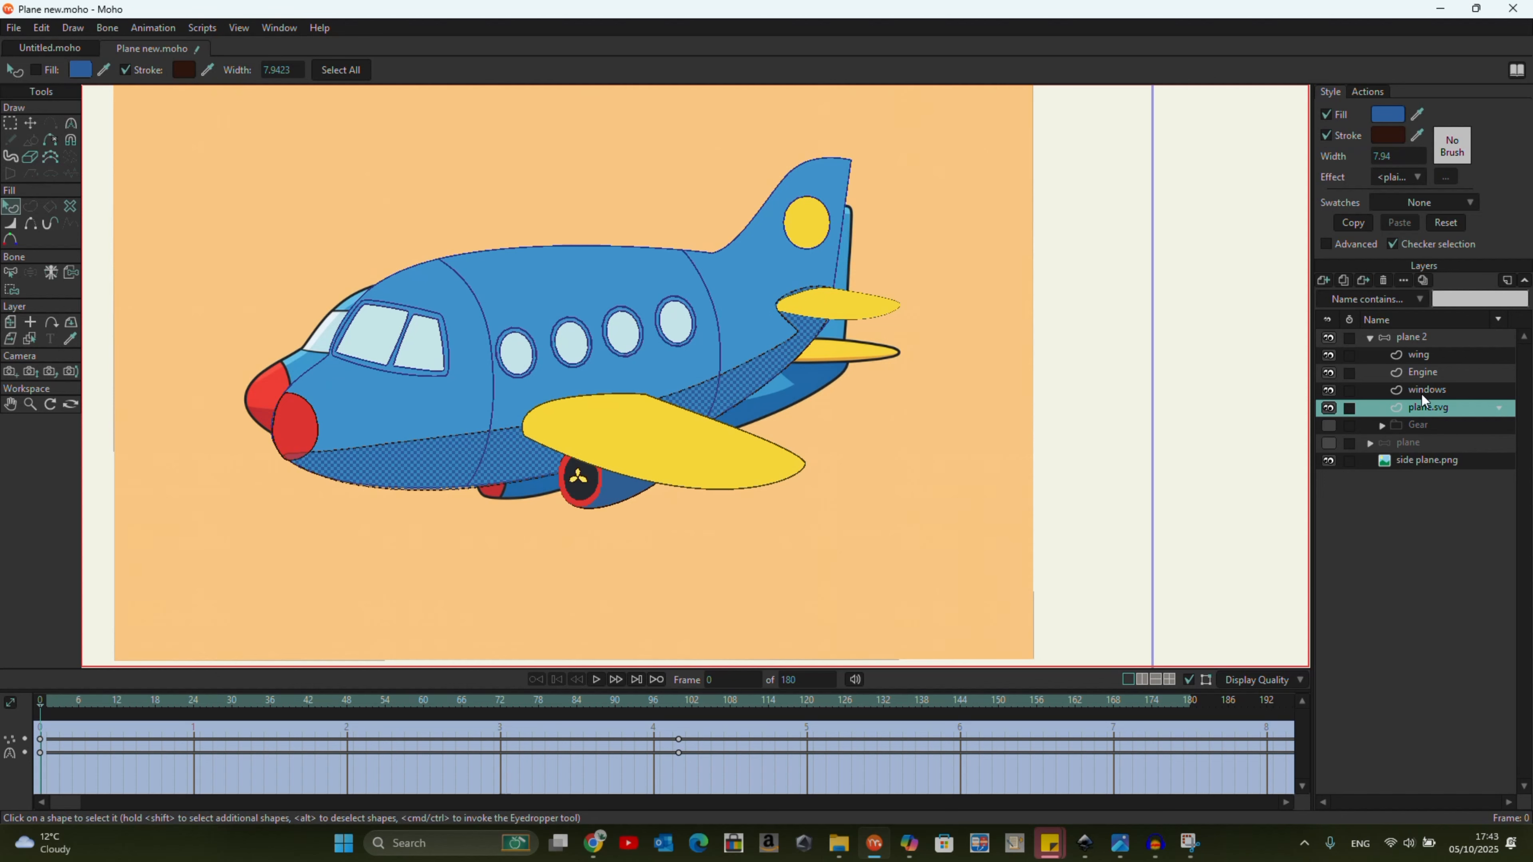
Check the morph from frame 0 to 100 with the side plane.png reference hidden, and show the reference again.
left_click(1328, 461)
left_click_drag(38, 708, 657, 807)
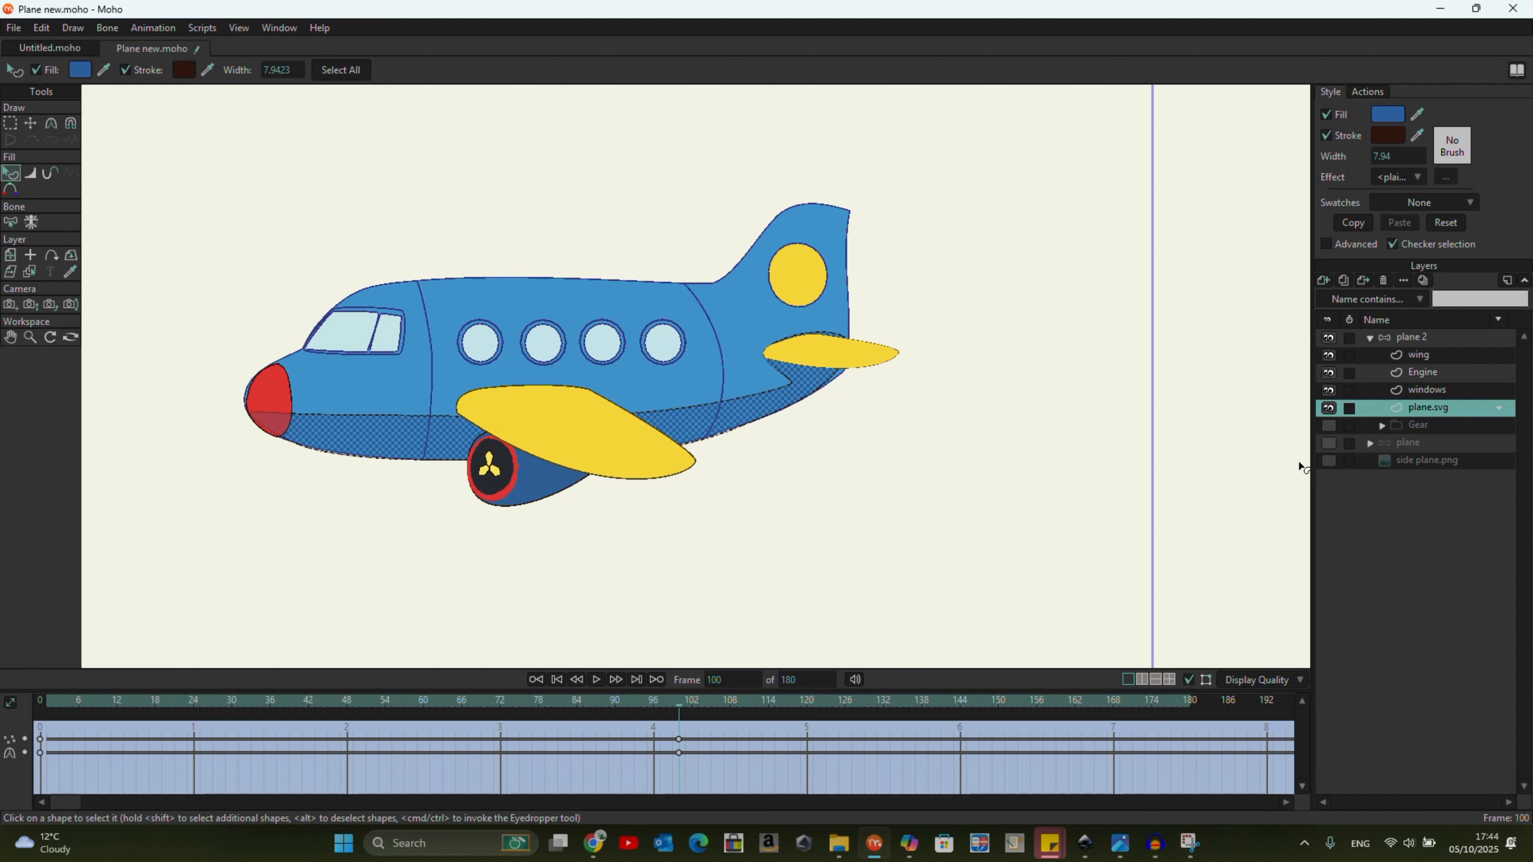
left_click(1328, 460)
Select the engine points at frame 100 and reposition the engine beneath the wing against the reference.
left_click(1434, 374)
left_click(30, 124)
left_click(10, 123)
mouse_move(683, 514)
left_mouse_down()
mouse_move(419, 472)
mouse_move(658, 577)
left_mouse_up()
left_click(30, 123)
left_click_drag(537, 508, 534, 486)
left_click_drag(612, 505, 530, 458)
Try to rotate the propeller points half a turn around the hub at frame 100.
scroll(495, 476, "up", 8)
left_click_drag(462, 404, 463, 408)
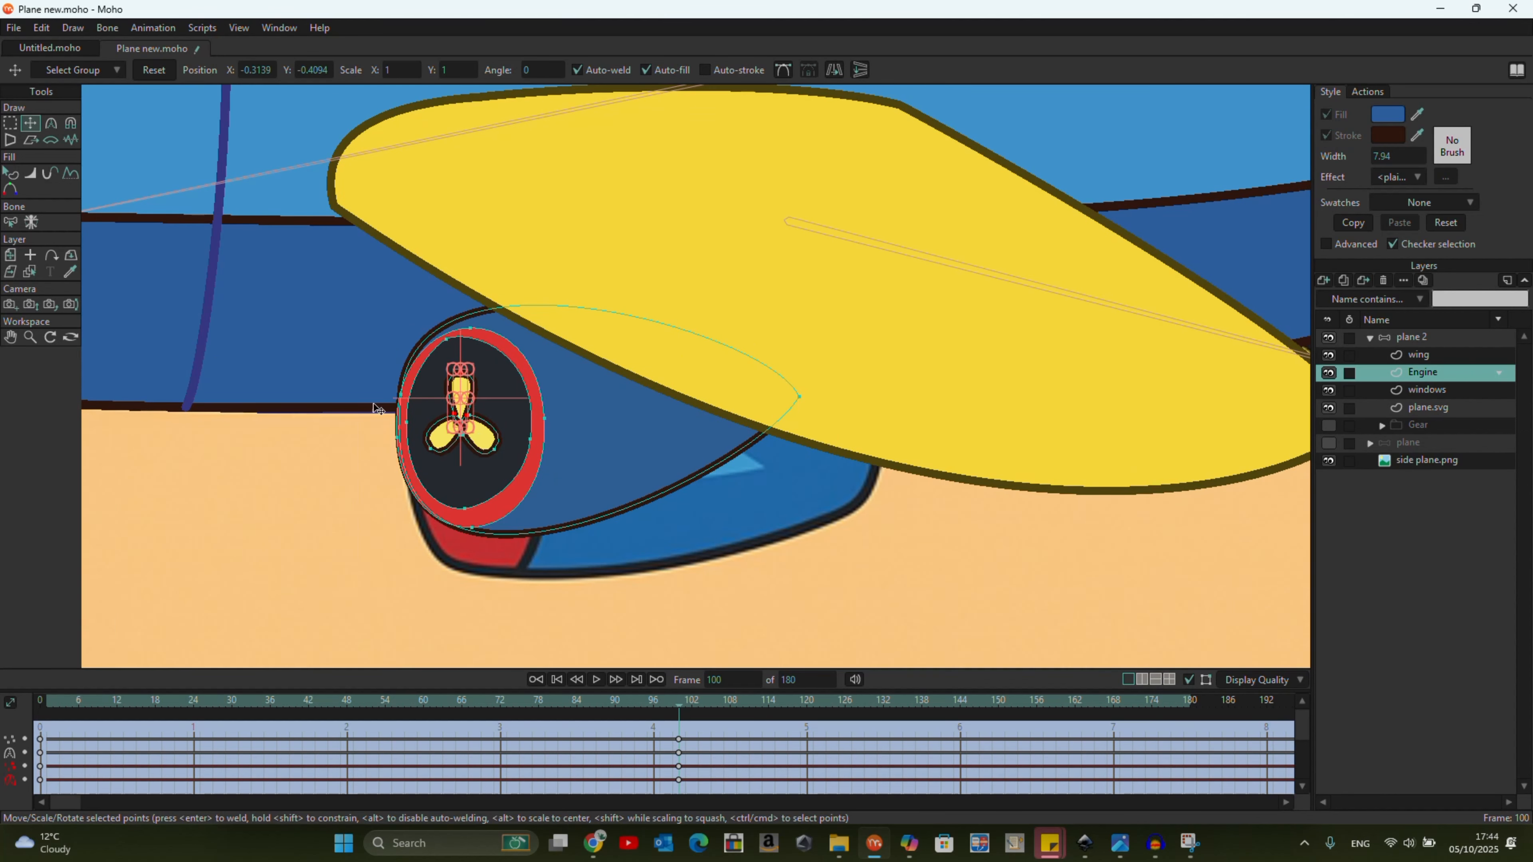
key("g")
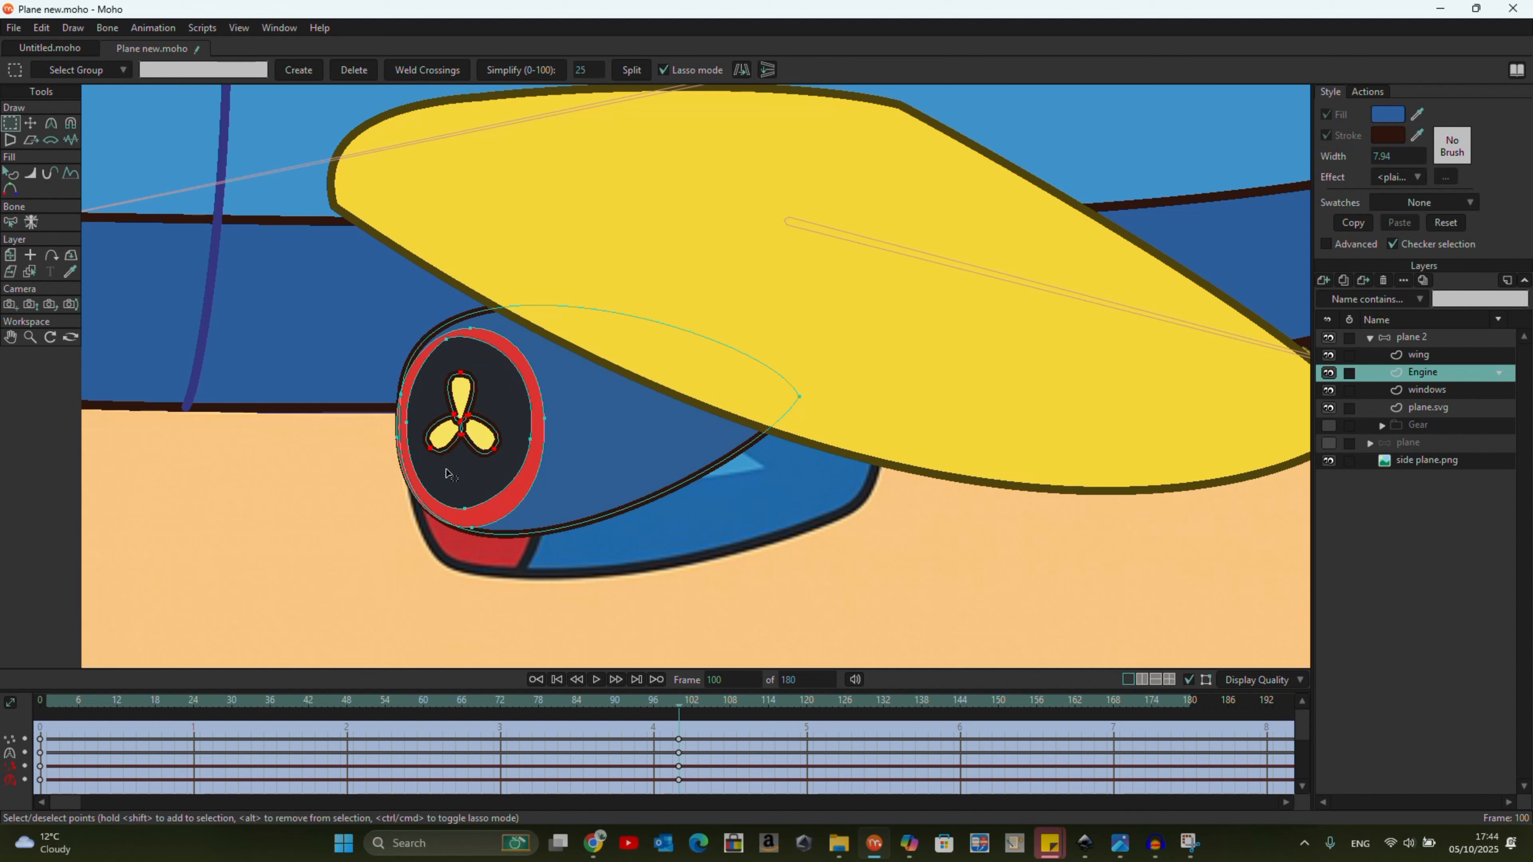
left_click(30, 123)
scroll(490, 397, "up", 4)
left_click_drag(510, 348, 313, 665)
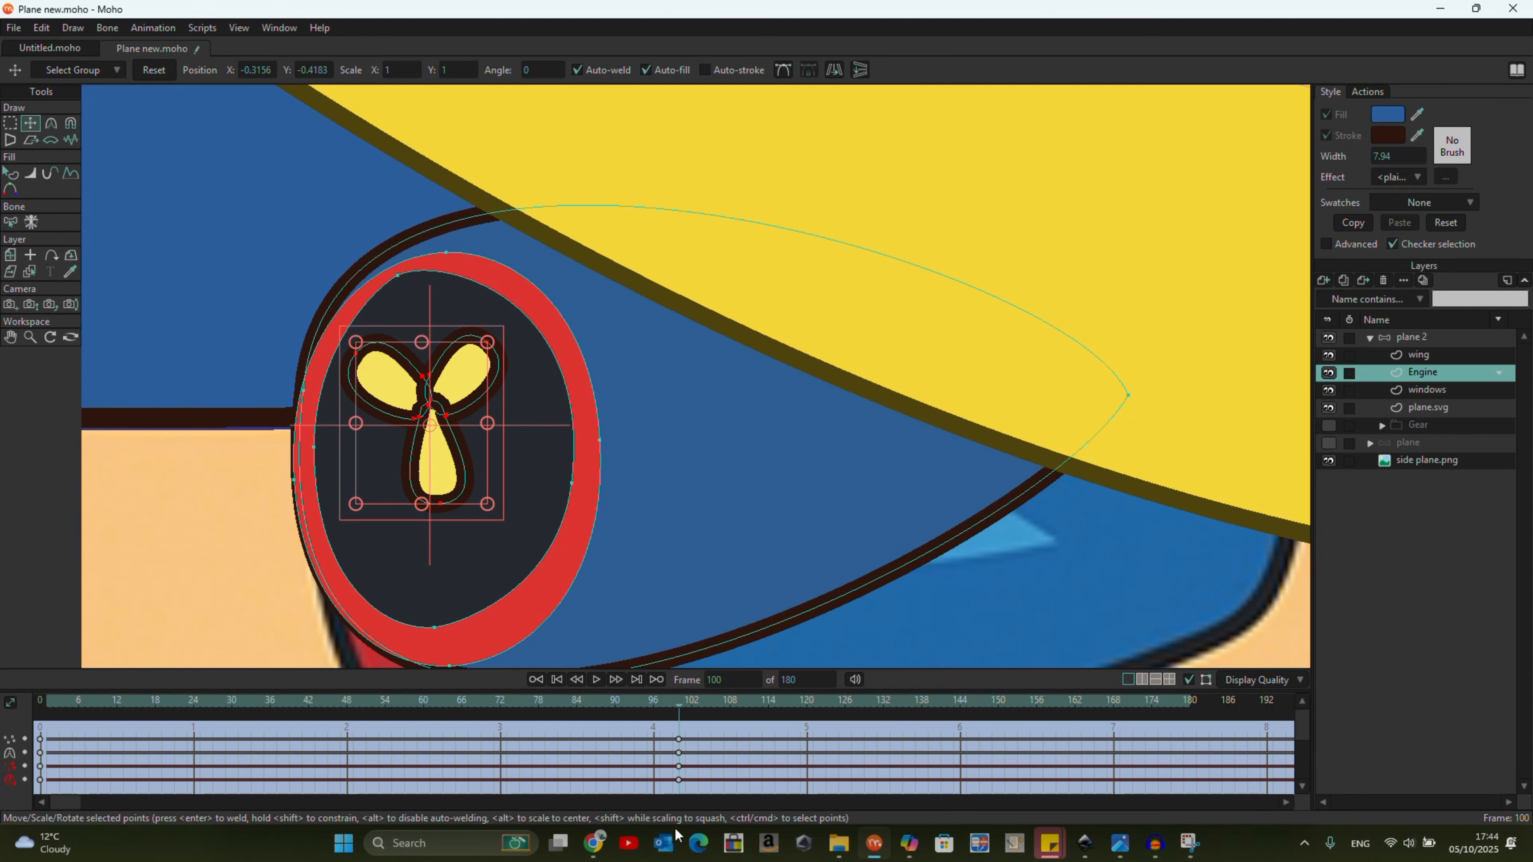
Scrub around frame 100 and fine-tune the engine's intake and propeller points.
scroll(338, 646, "down", 4)
left_click_drag(675, 705, 683, 754)
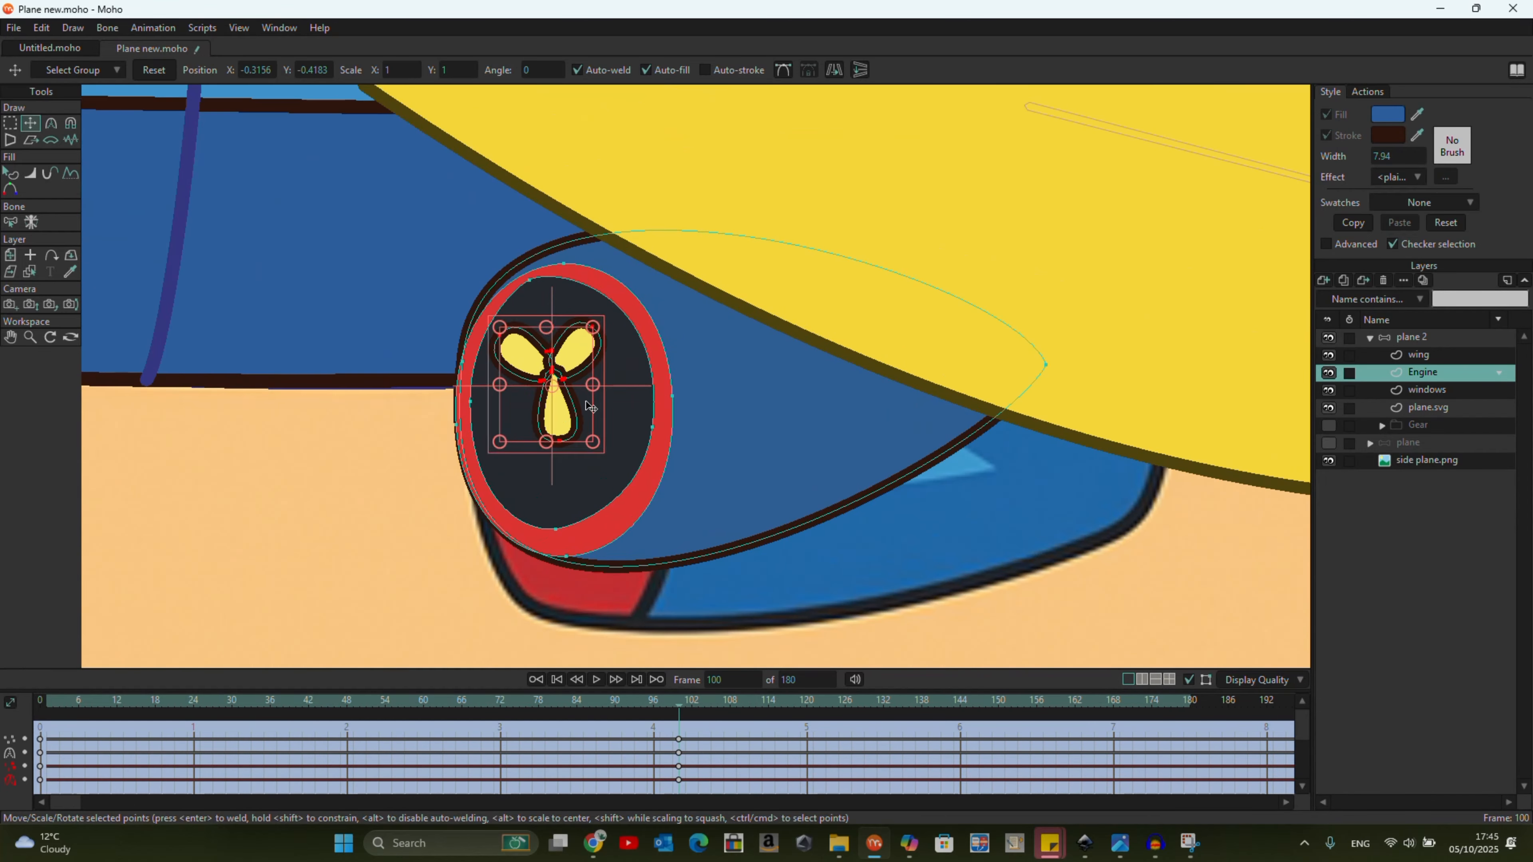
left_click_drag(588, 404, 602, 430)
scroll(585, 417, "down", 4)
left_click_drag(704, 779, 677, 724)
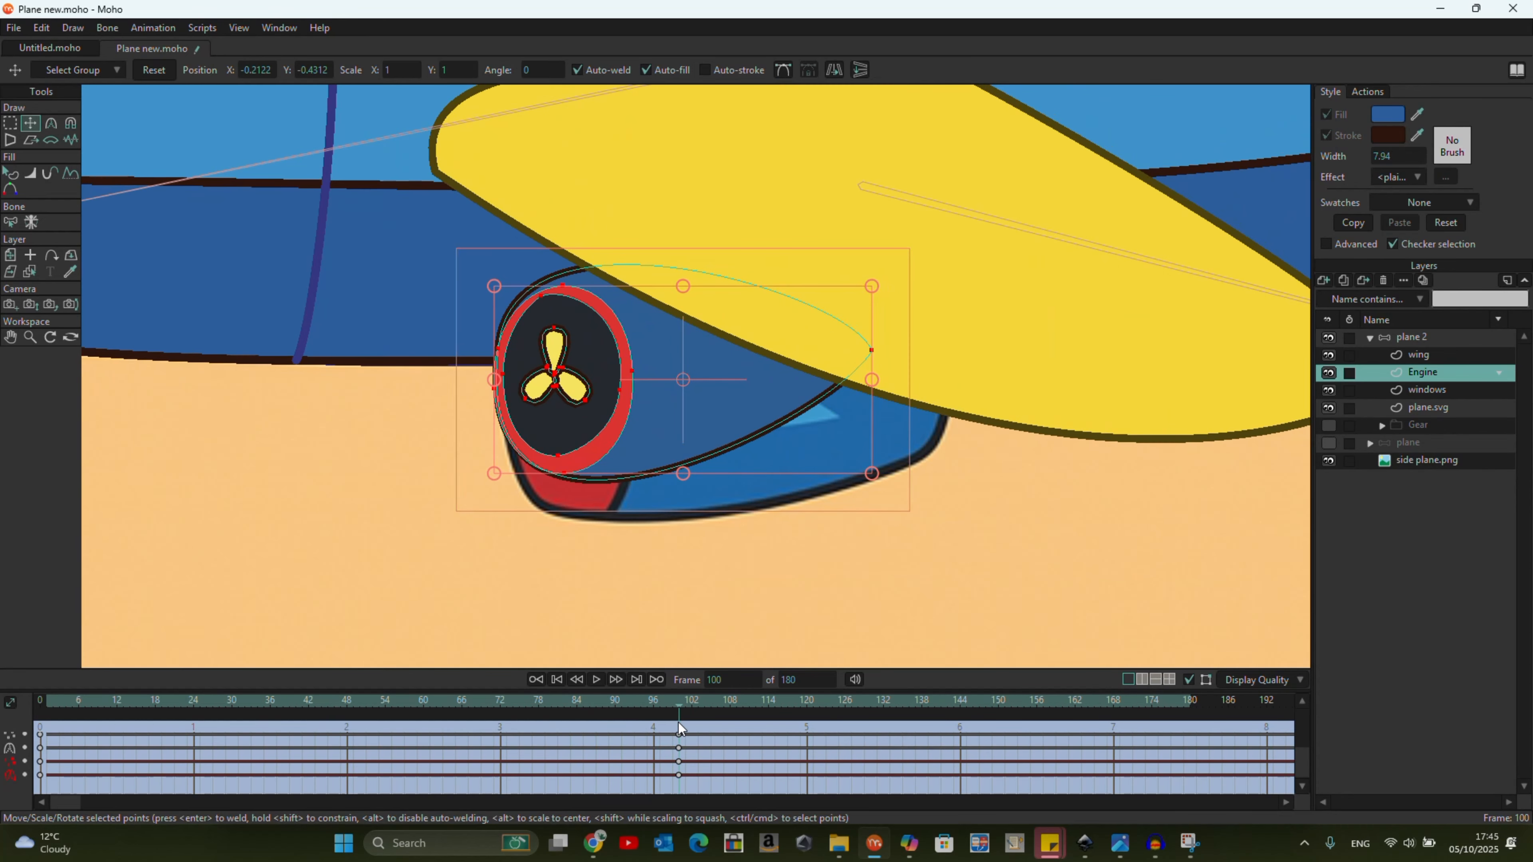
mouse_move(565, 320)
left_mouse_down()
mouse_move(590, 348)
mouse_move(857, 311)
mouse_move(556, 363)
left_mouse_up()
left_click(554, 346)
key("g")
left_click(30, 123)
scroll(545, 477, "down", 5)
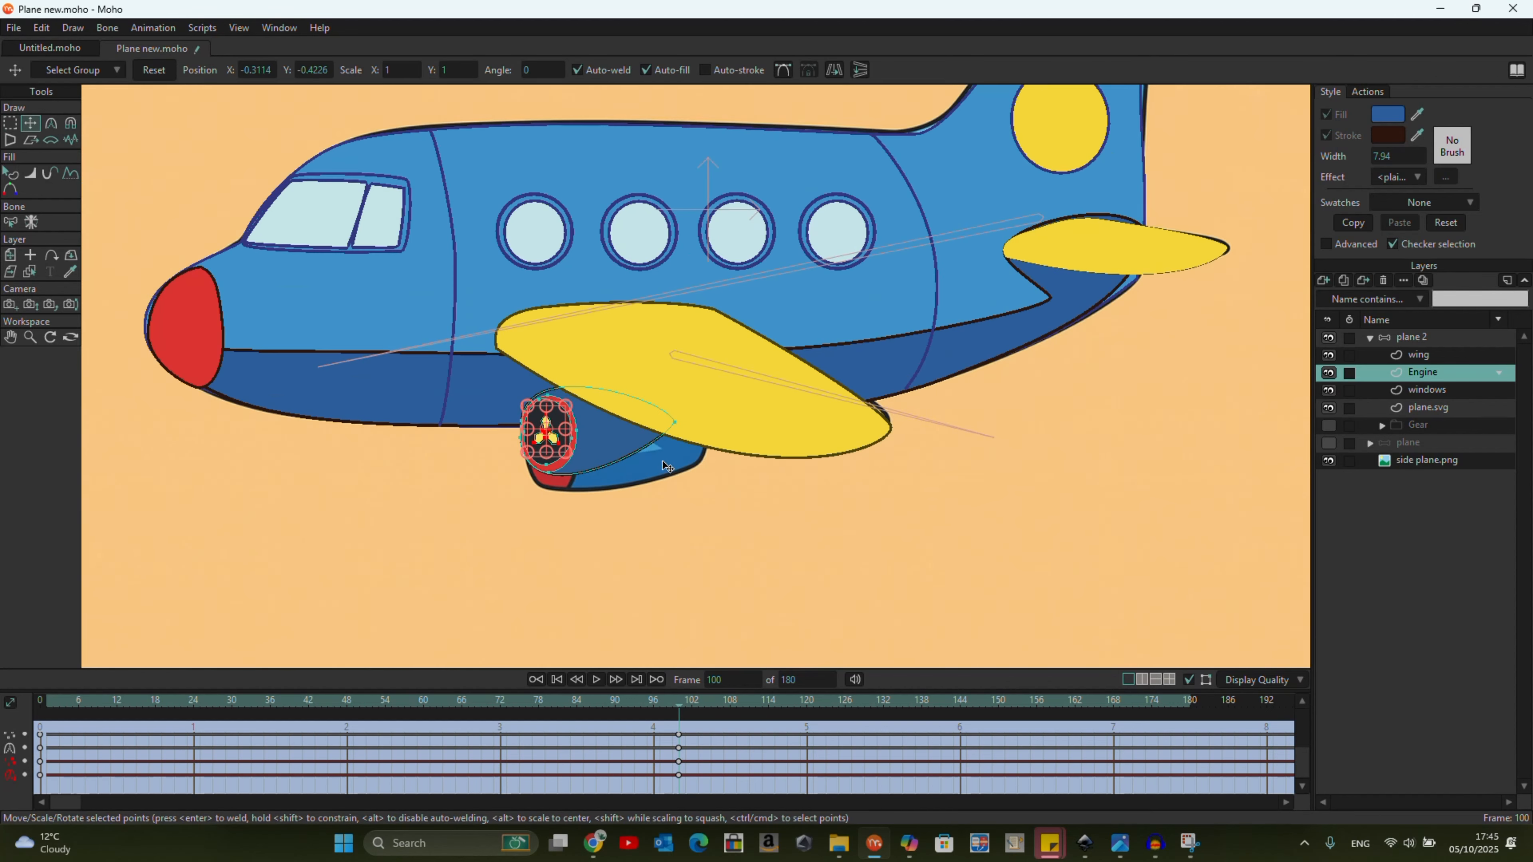
Move the rear edge point of plane.svg behind the tail wing outward to follow the reference tail.
scroll(664, 531, "down", 3)
left_click_drag(679, 710, 680, 622)
left_click(1451, 409)
scroll(964, 358, "up", 4)
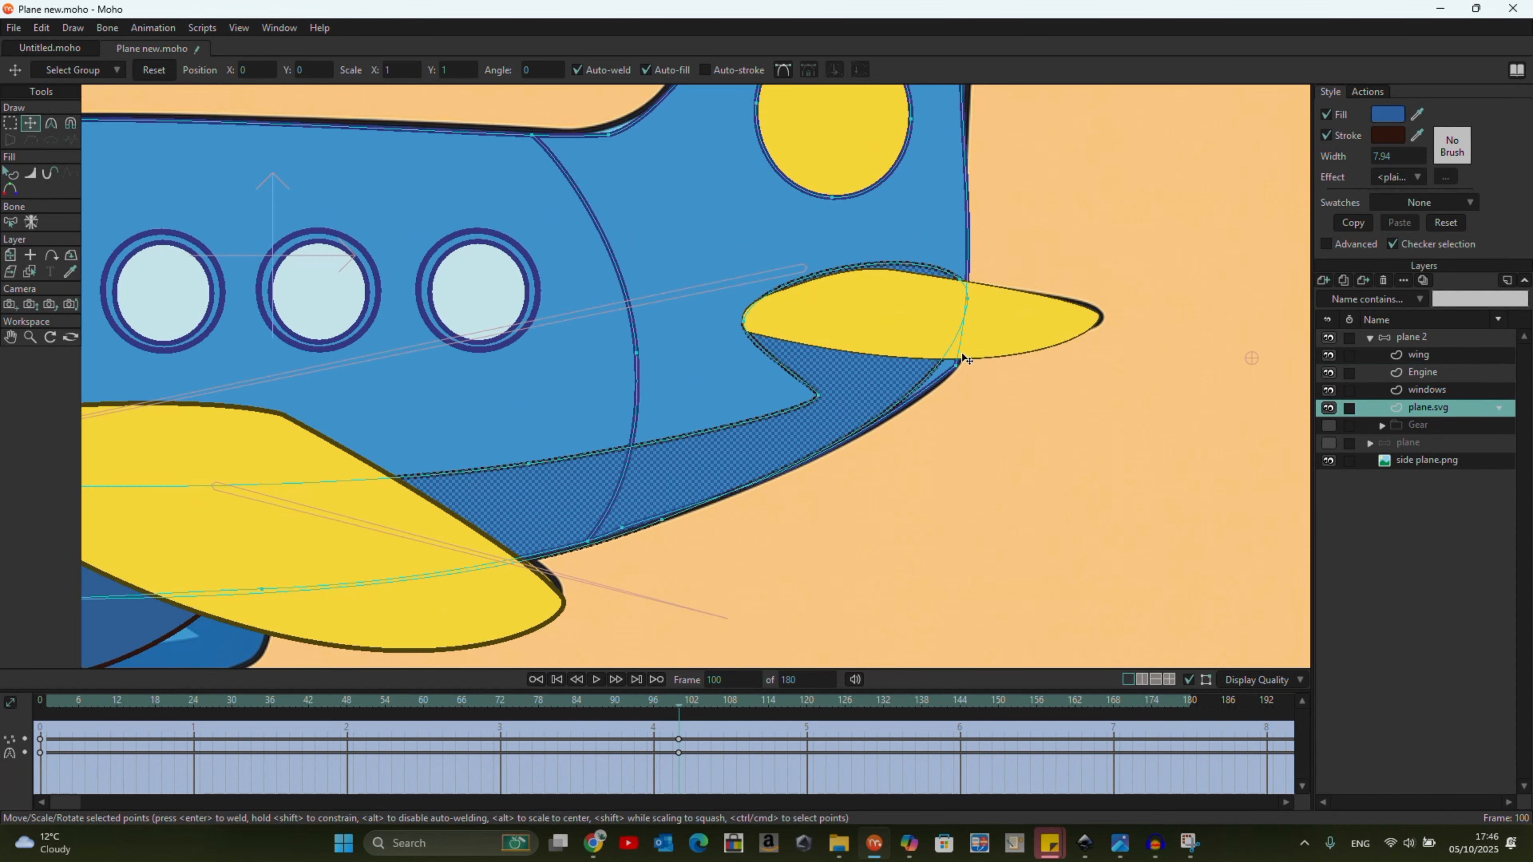
scroll(968, 309, "down", 1)
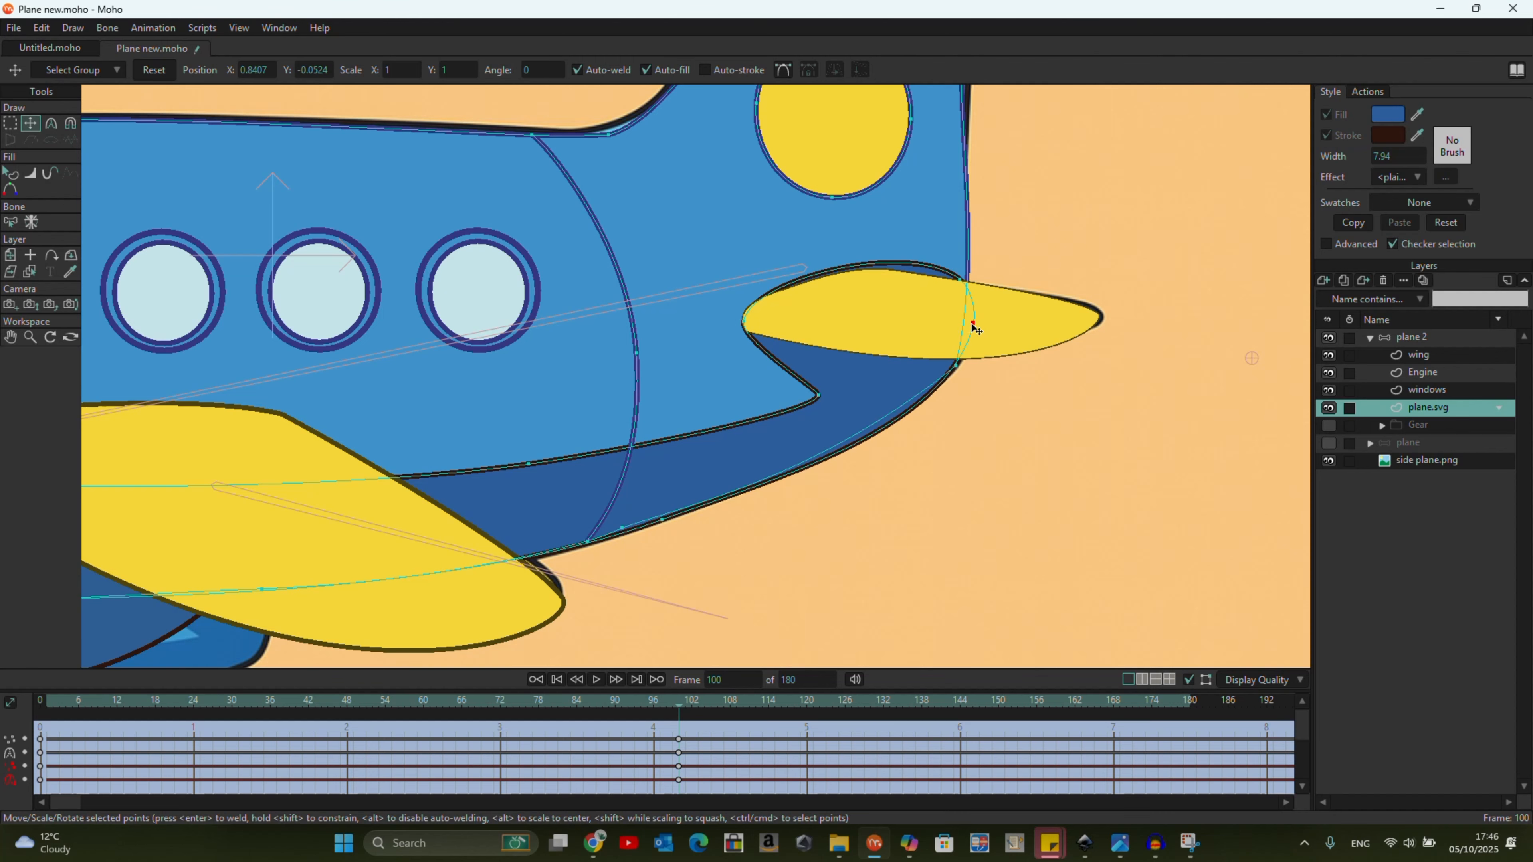
scroll(975, 325, "down", 4)
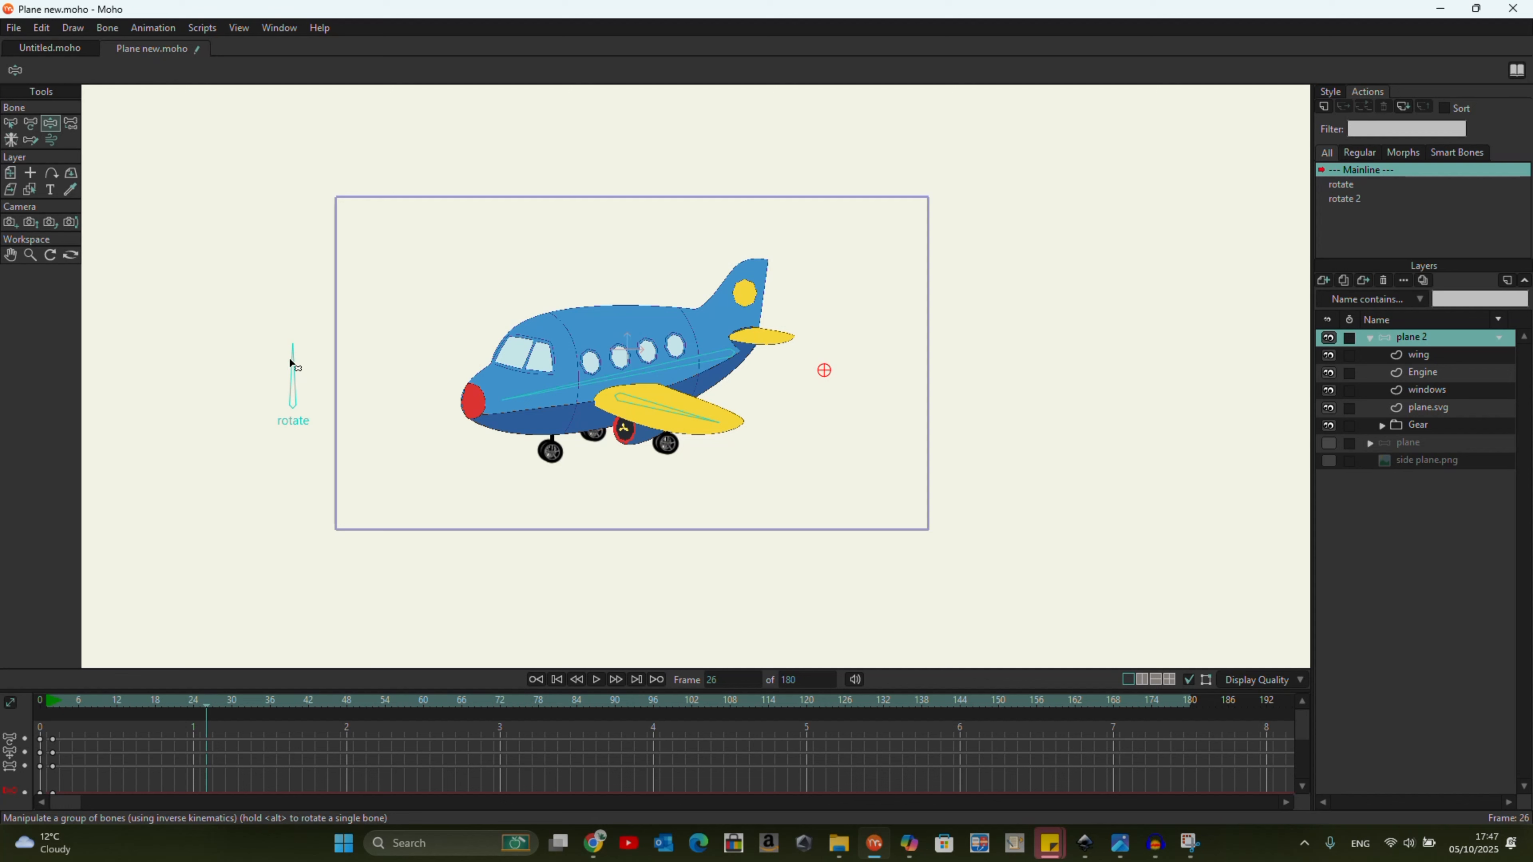
Turn the rotate dial to side view at frame 26 and try nudging the Gear layer upward.
left_click_drag(293, 350, 201, 420)
left_click(1397, 427)
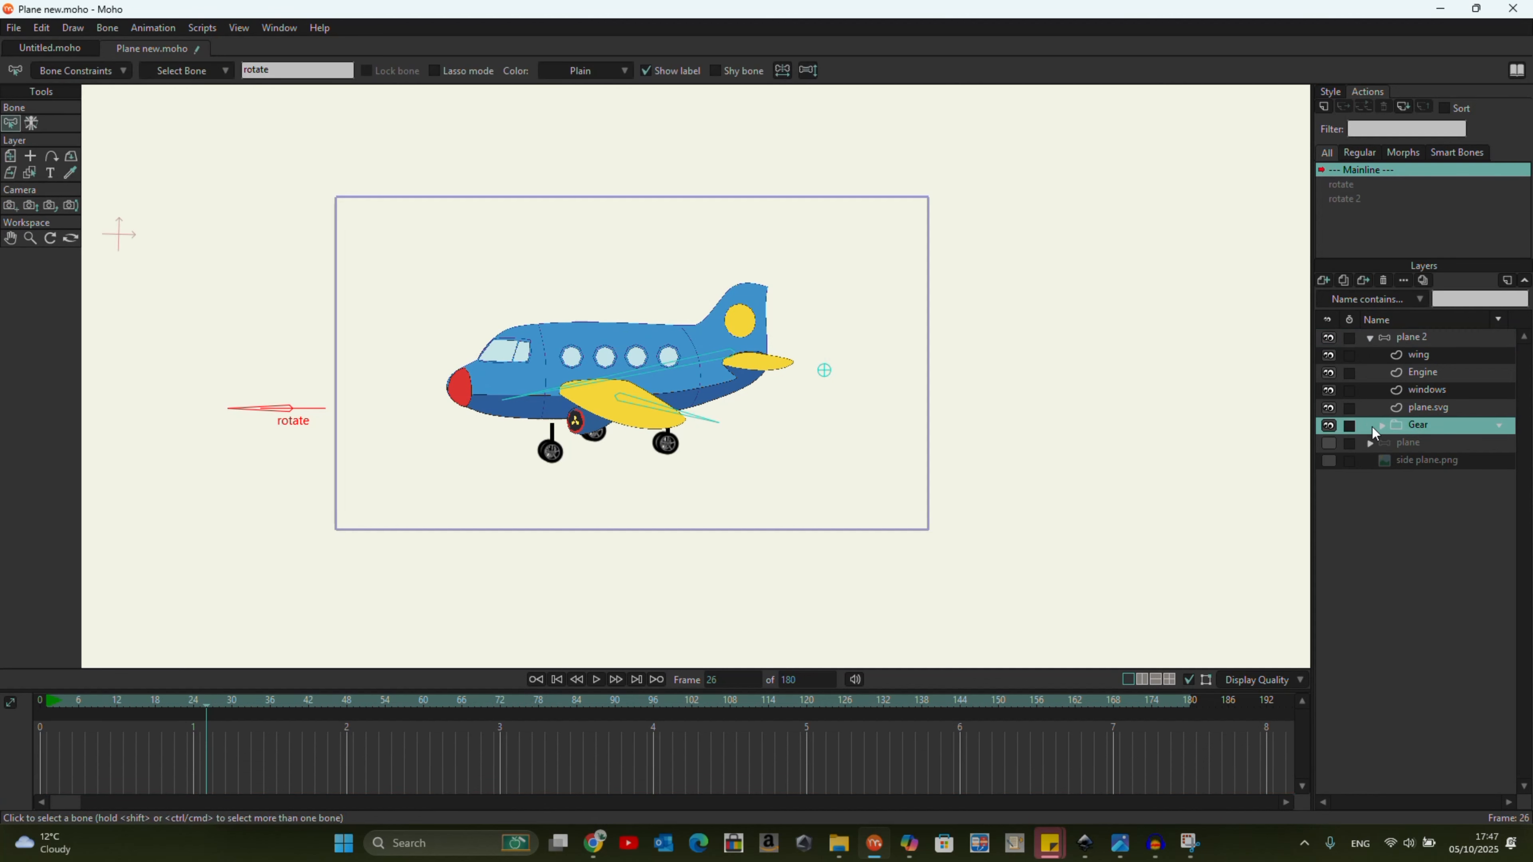
left_click(9, 157)
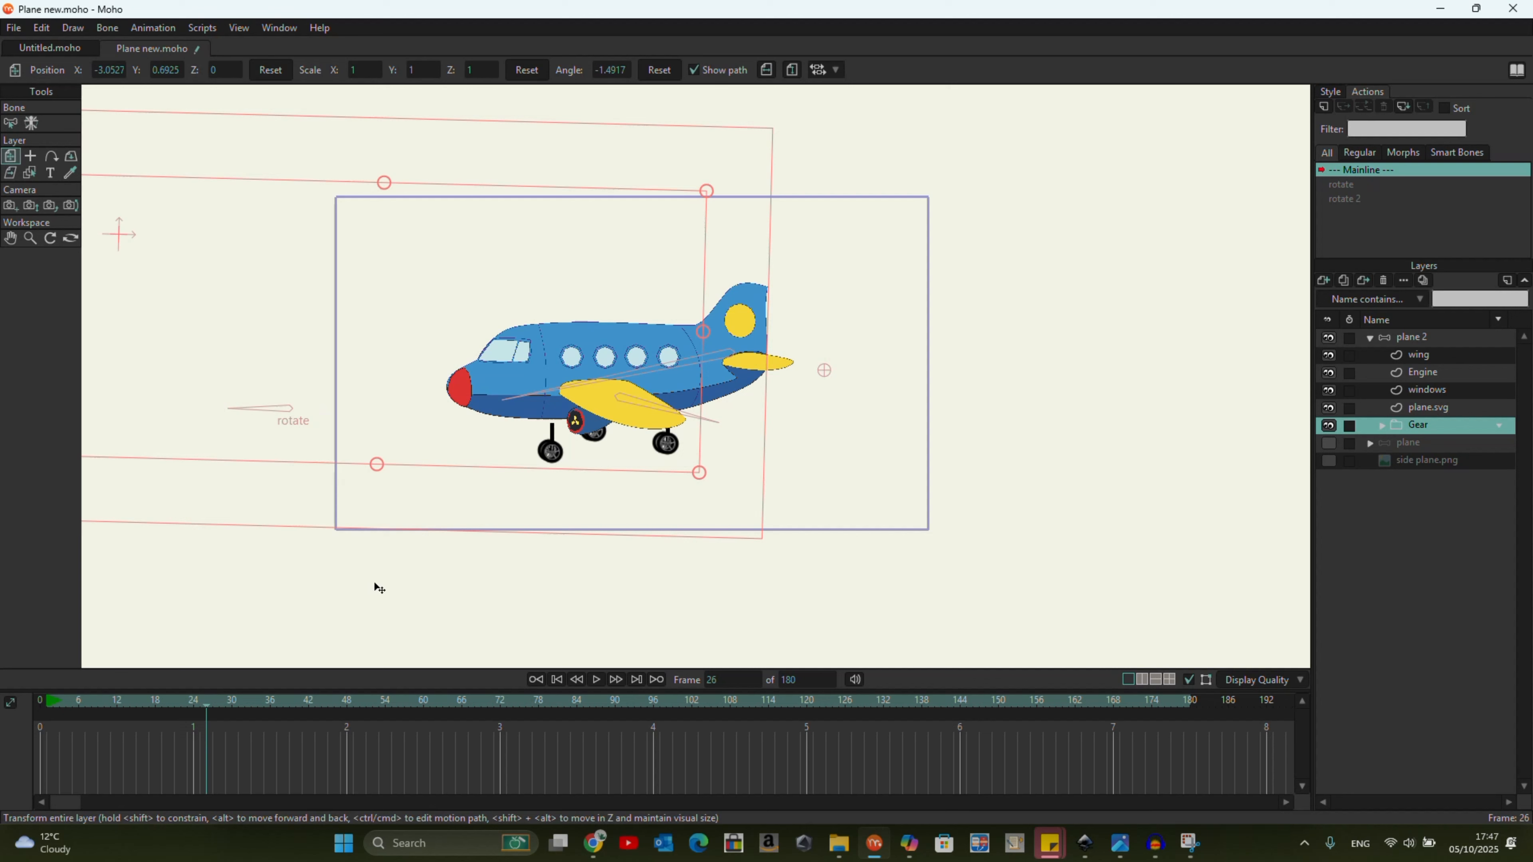
left_click_drag(497, 480, 497, 469)
Return to frame 0 and delete the mainline keyframes of the Gear and plane 2 layers.
left_click_drag(209, 707, 29, 713)
left_click_drag(270, 777, 3, 700)
key("Delete")
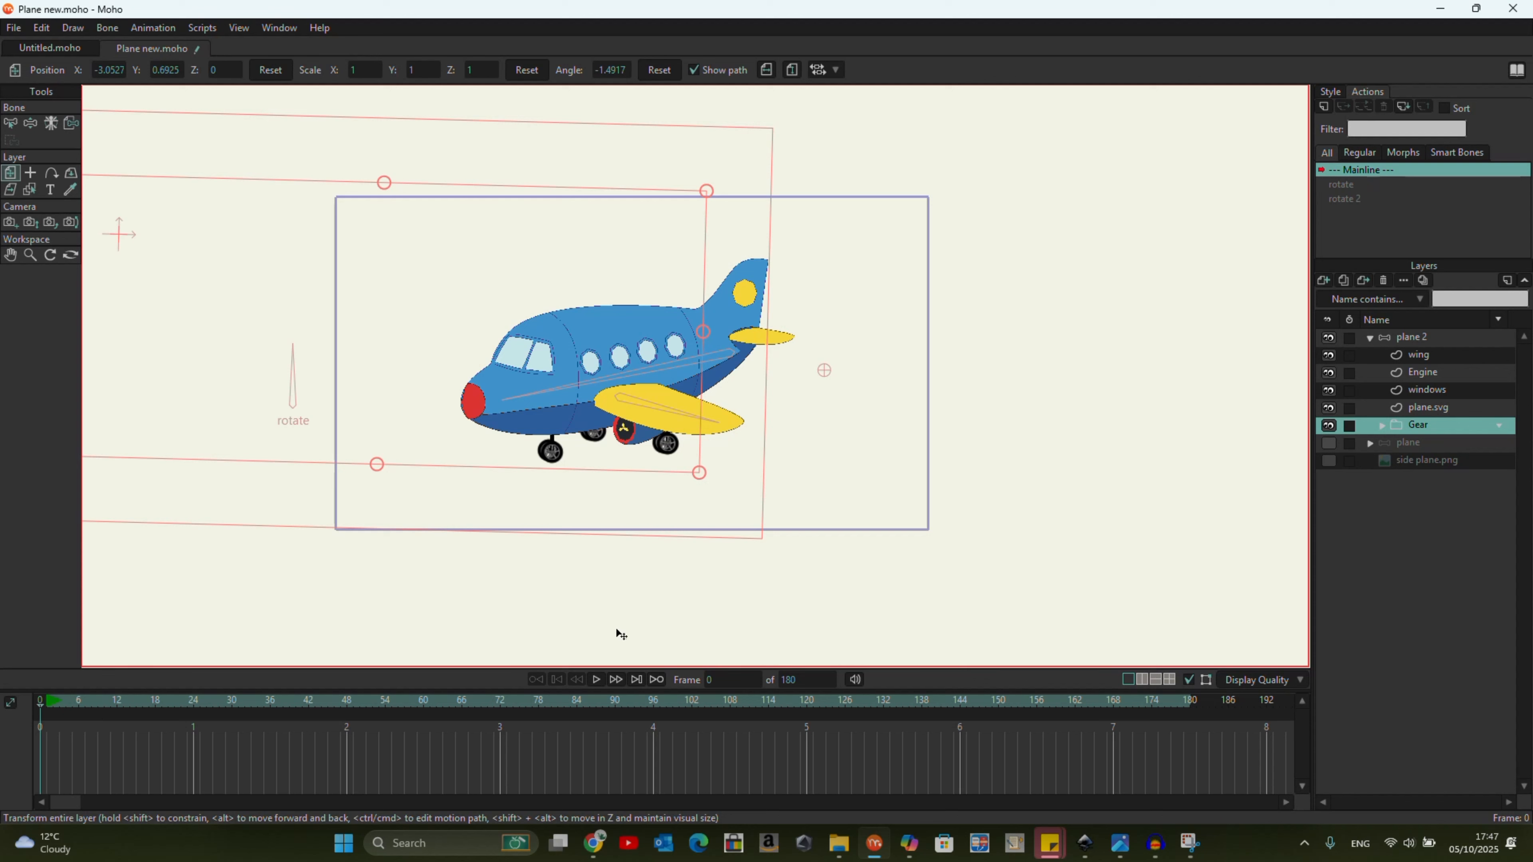
left_click(1414, 344)
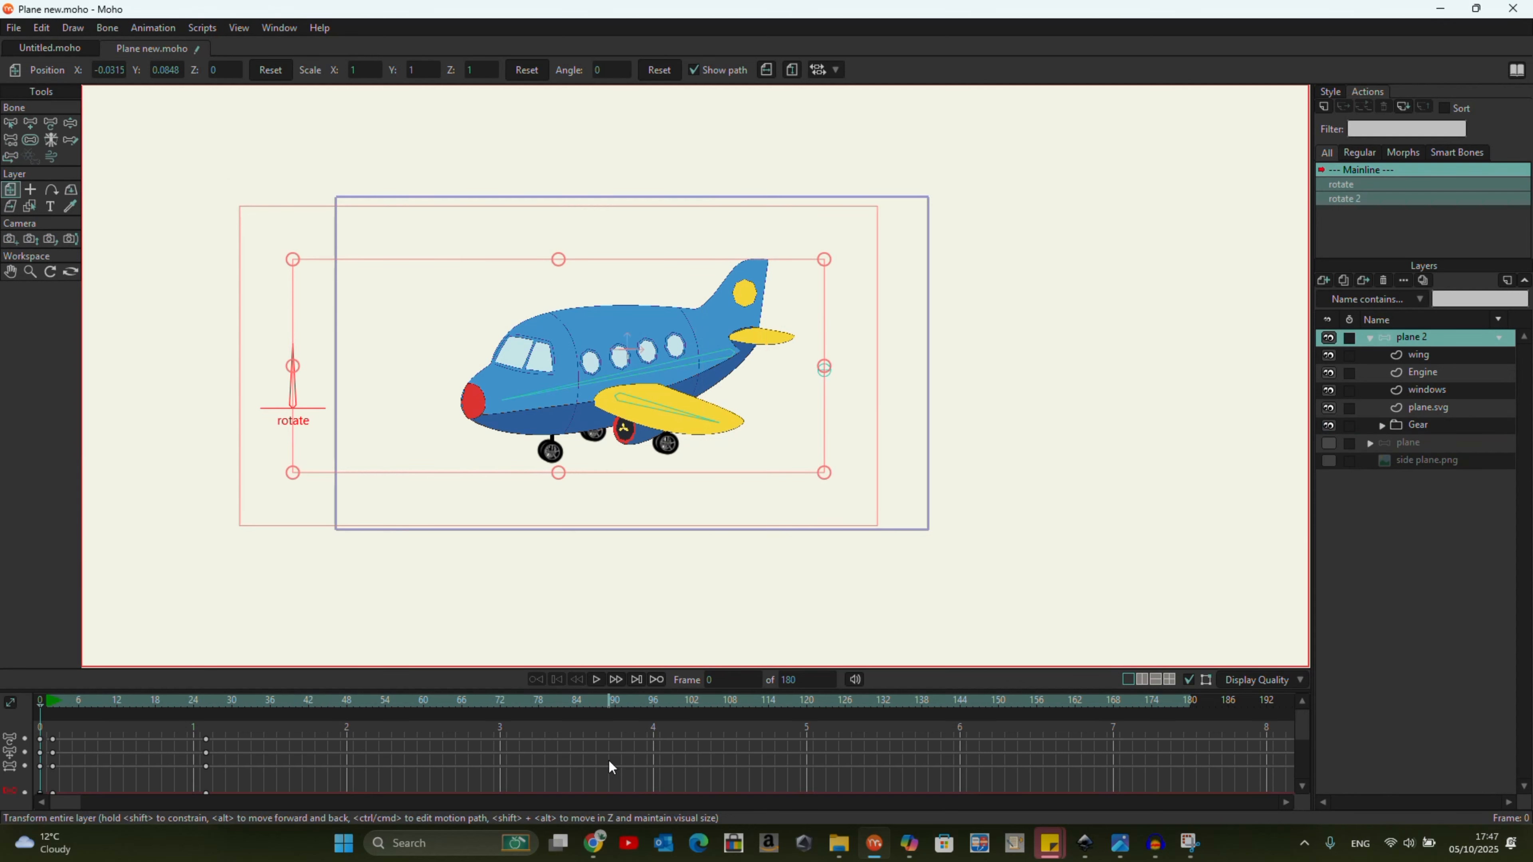
left_click_drag(488, 746, 2, 857)
key("Delete")
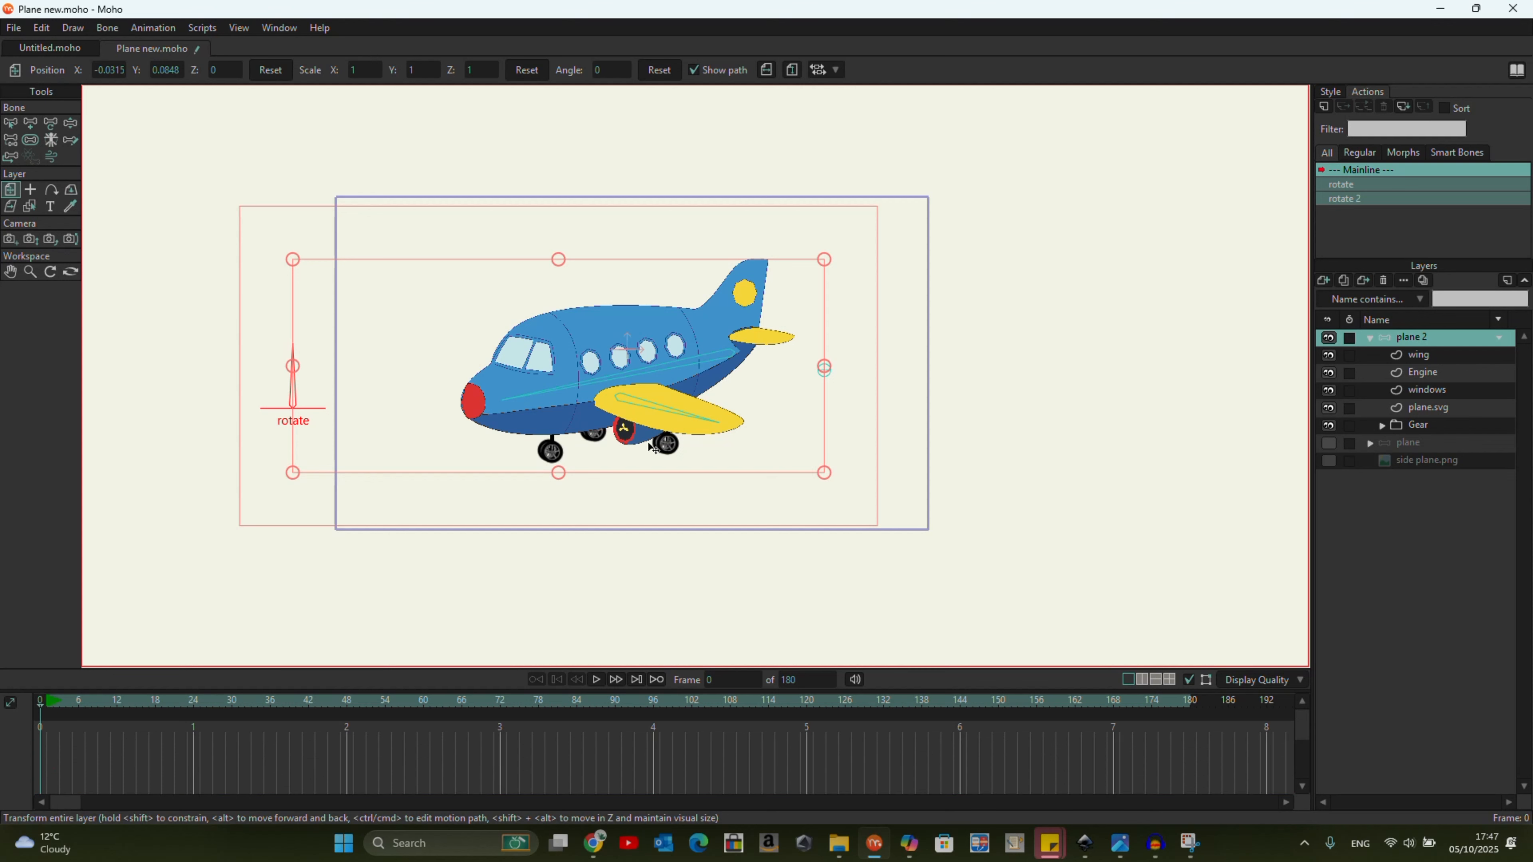
Add an unparented upright bone over the rotate dial bone and move it beside that bone, away from the plane.
left_click(10, 123)
left_click(105, 386)
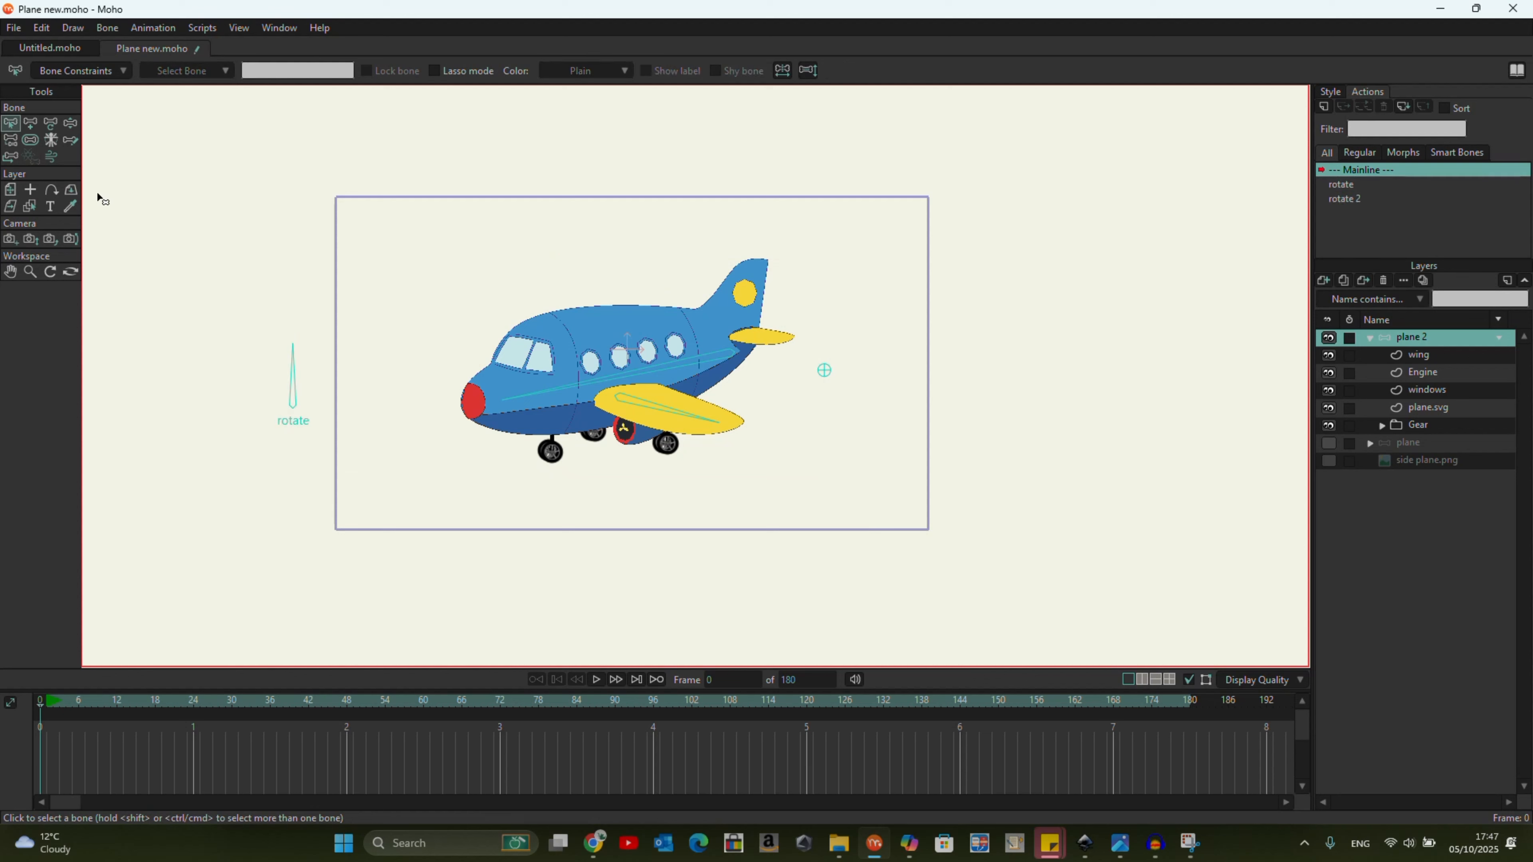
left_click(31, 122)
left_click(293, 406)
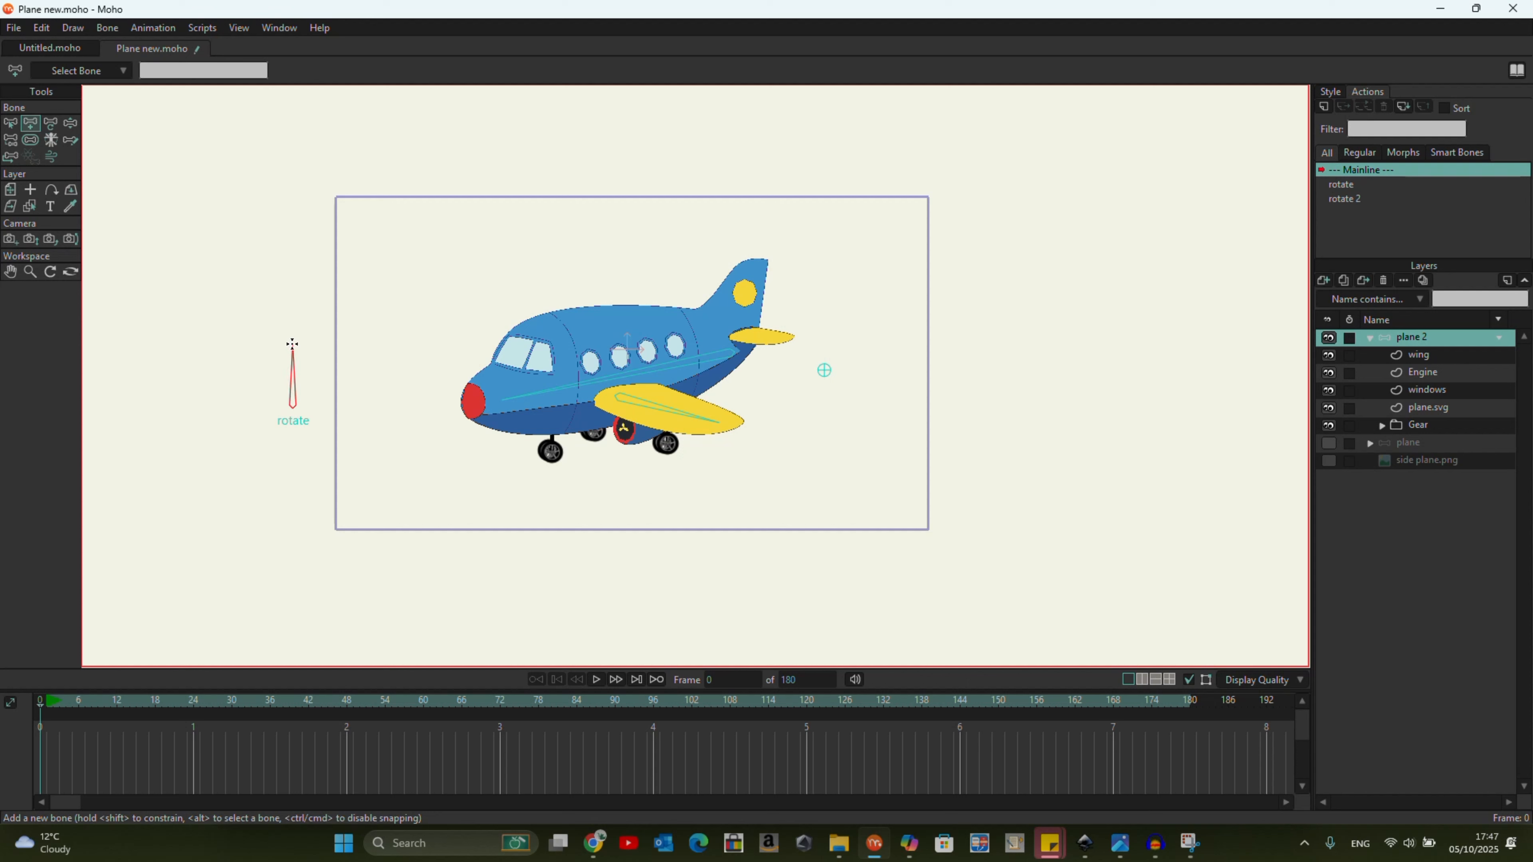
left_click(51, 123)
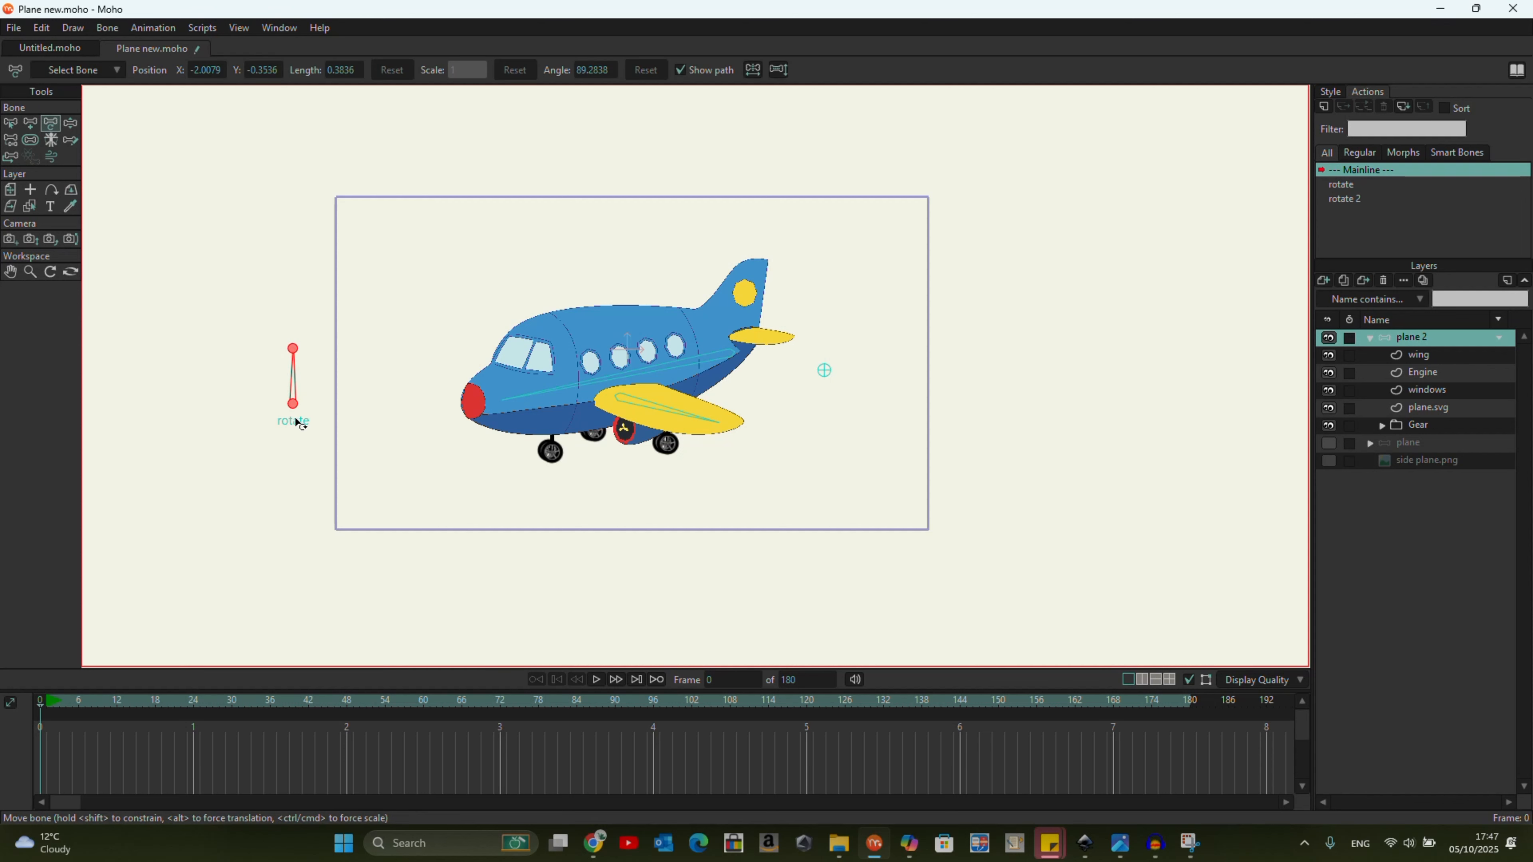
left_click_drag(292, 404, 219, 407)
Rename the new bone gear and make it a smart bone dial from -90 to 90 degrees over 100 frames with separate actions.
left_click(18, 127)
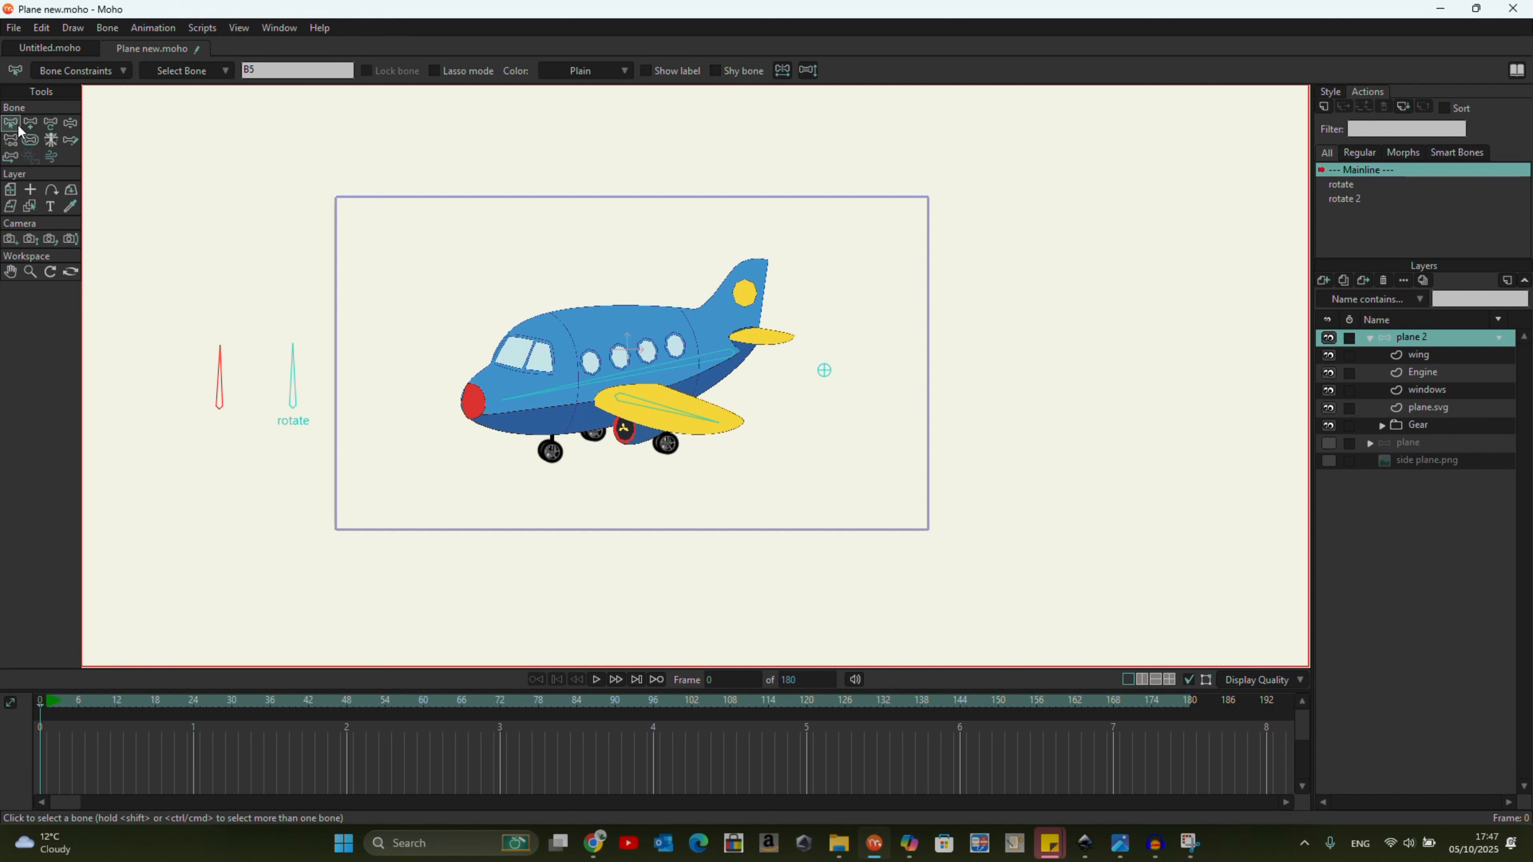
double_click(266, 63)
left_click(115, 29)
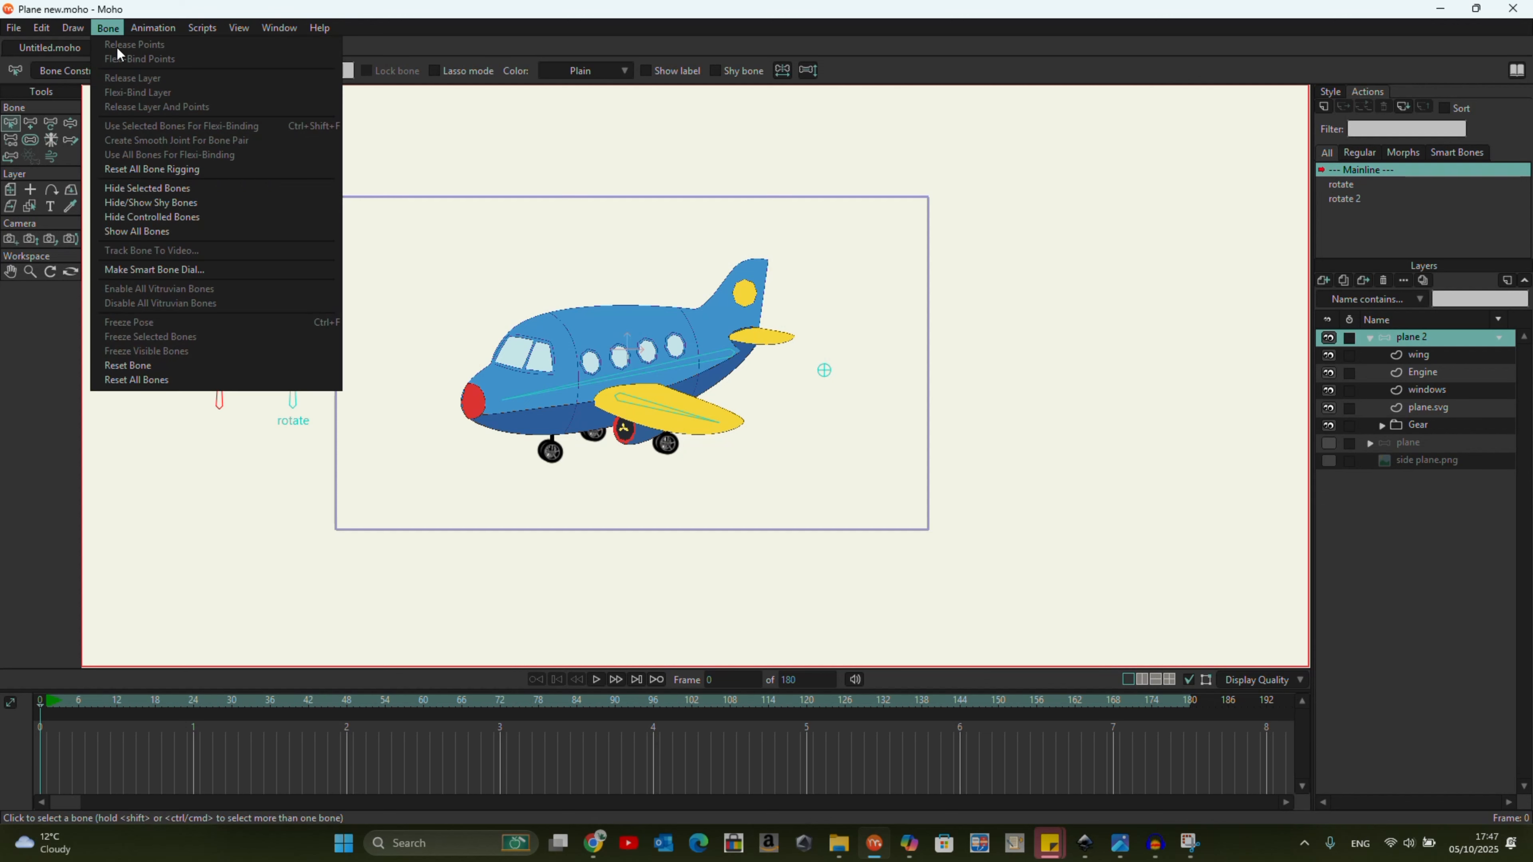
left_click(180, 269)
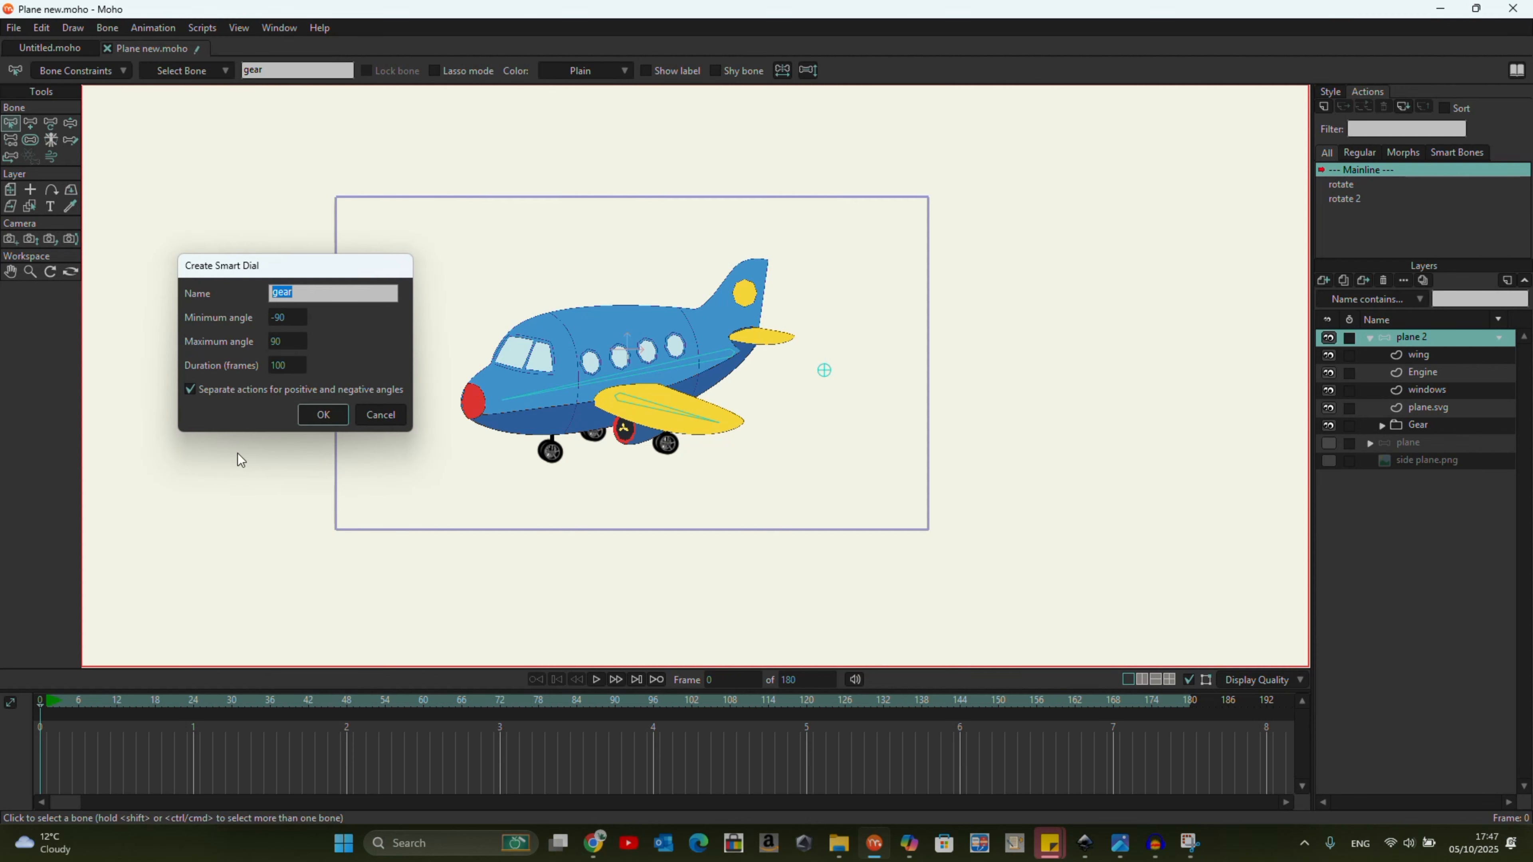
left_click(324, 415)
At frame 100 of the gear action, raise the Gear layer until the wheels hide inside the fuselage, and return to the Mainline.
left_click(270, 724)
left_click_drag(295, 724, 682, 748)
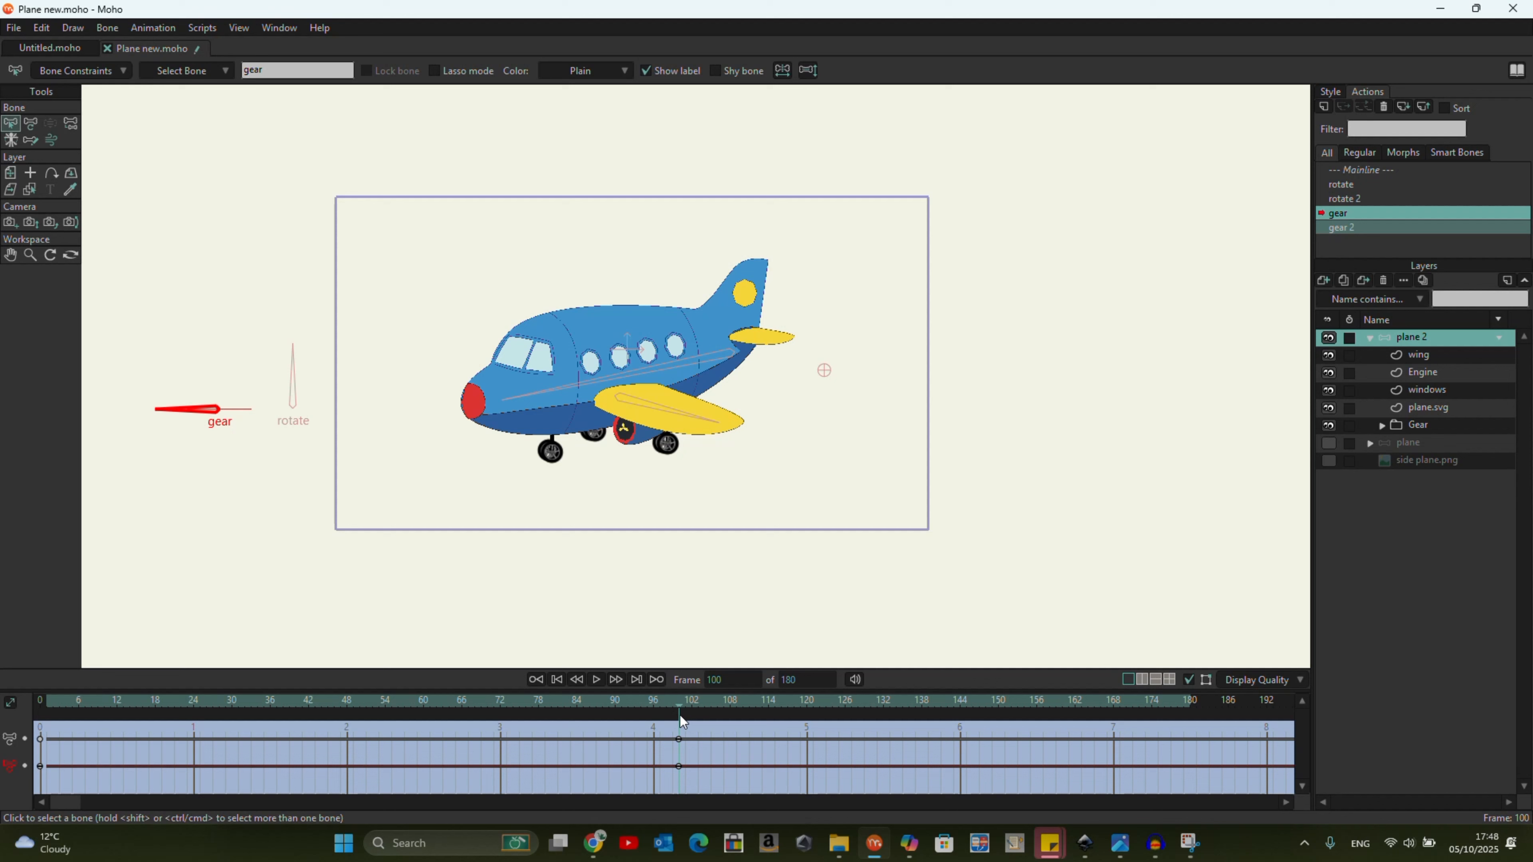
left_click(1431, 425)
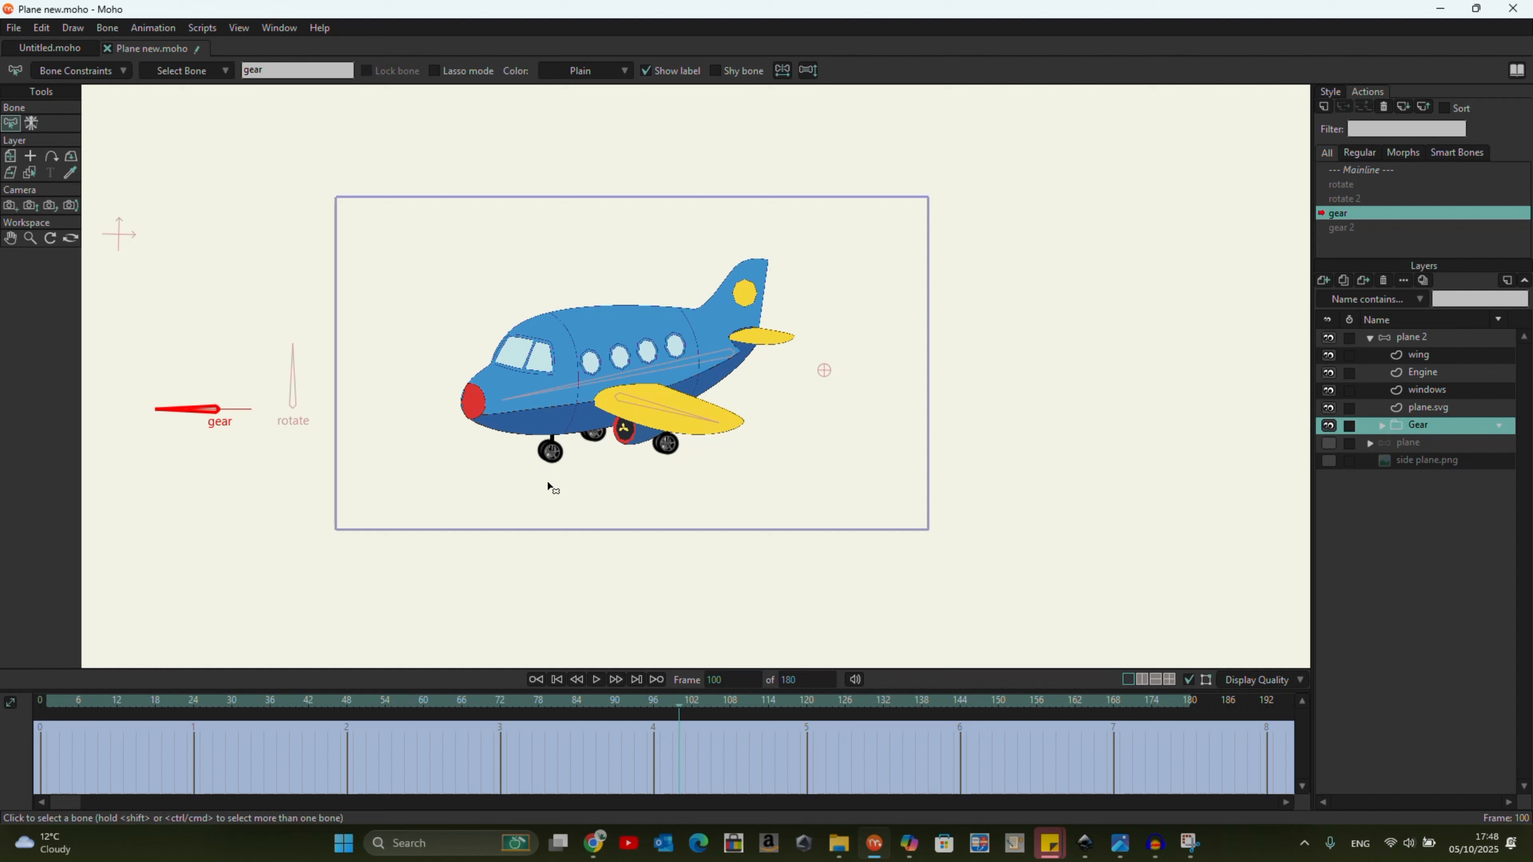
scroll(546, 489, "up", 2)
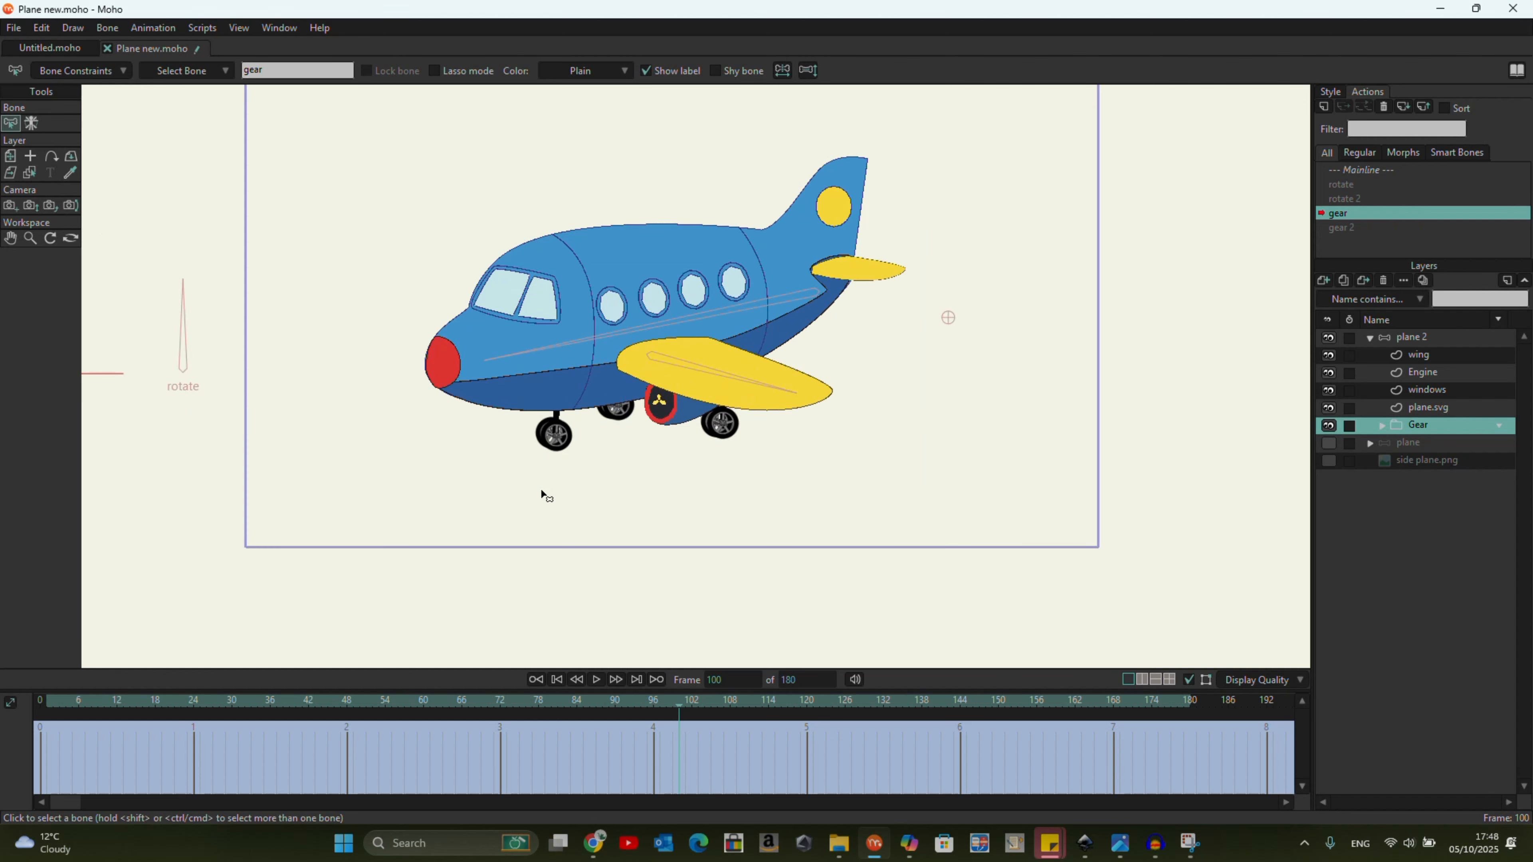
left_click(1380, 424)
left_click(1380, 425)
left_click(10, 155)
left_click_drag(569, 410, 560, 365)
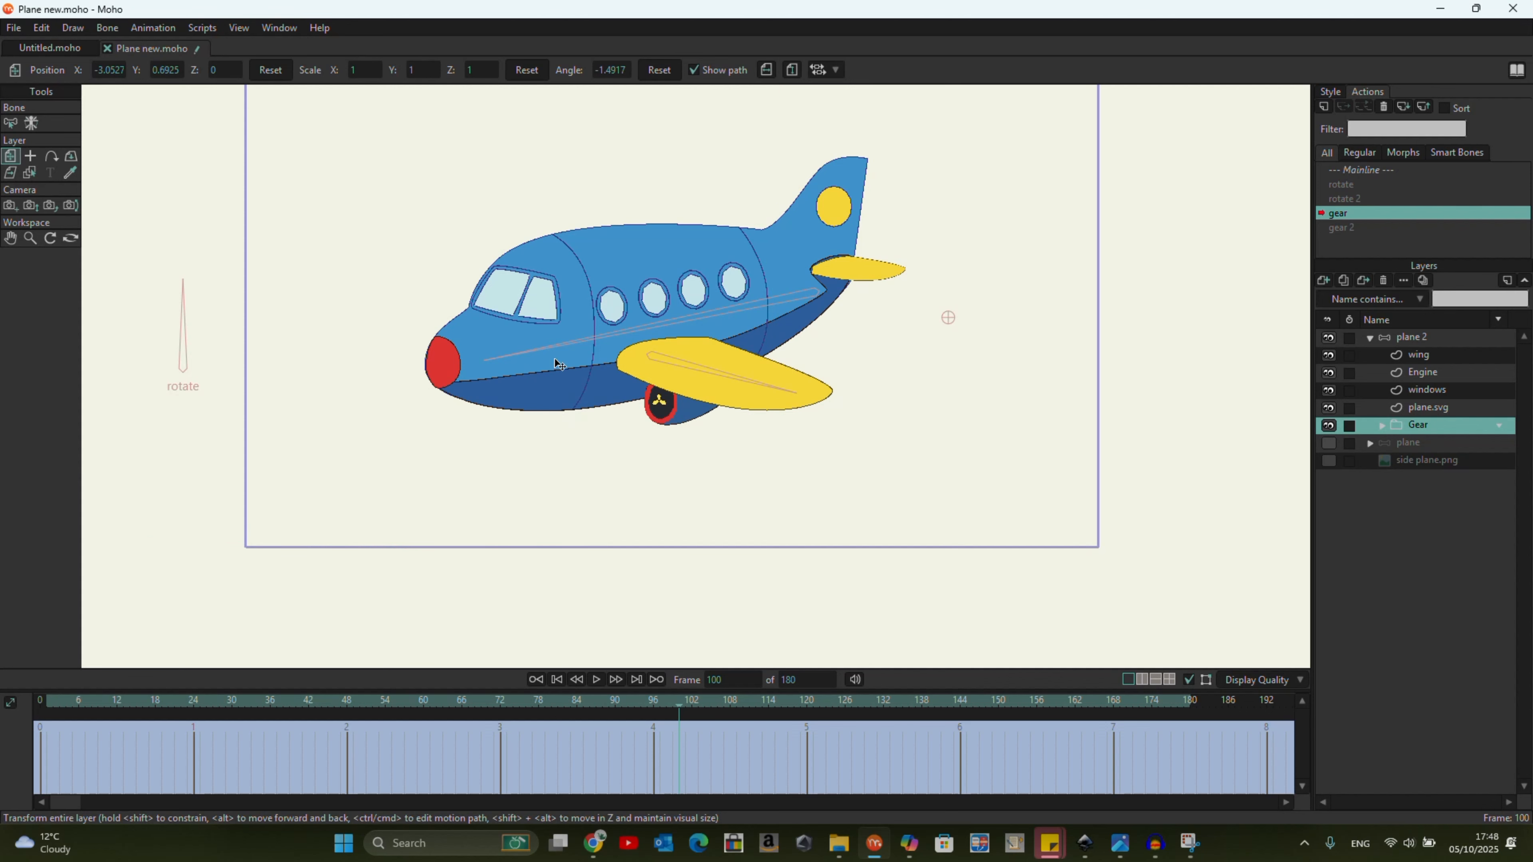
left_click_drag(681, 701, 3, 755)
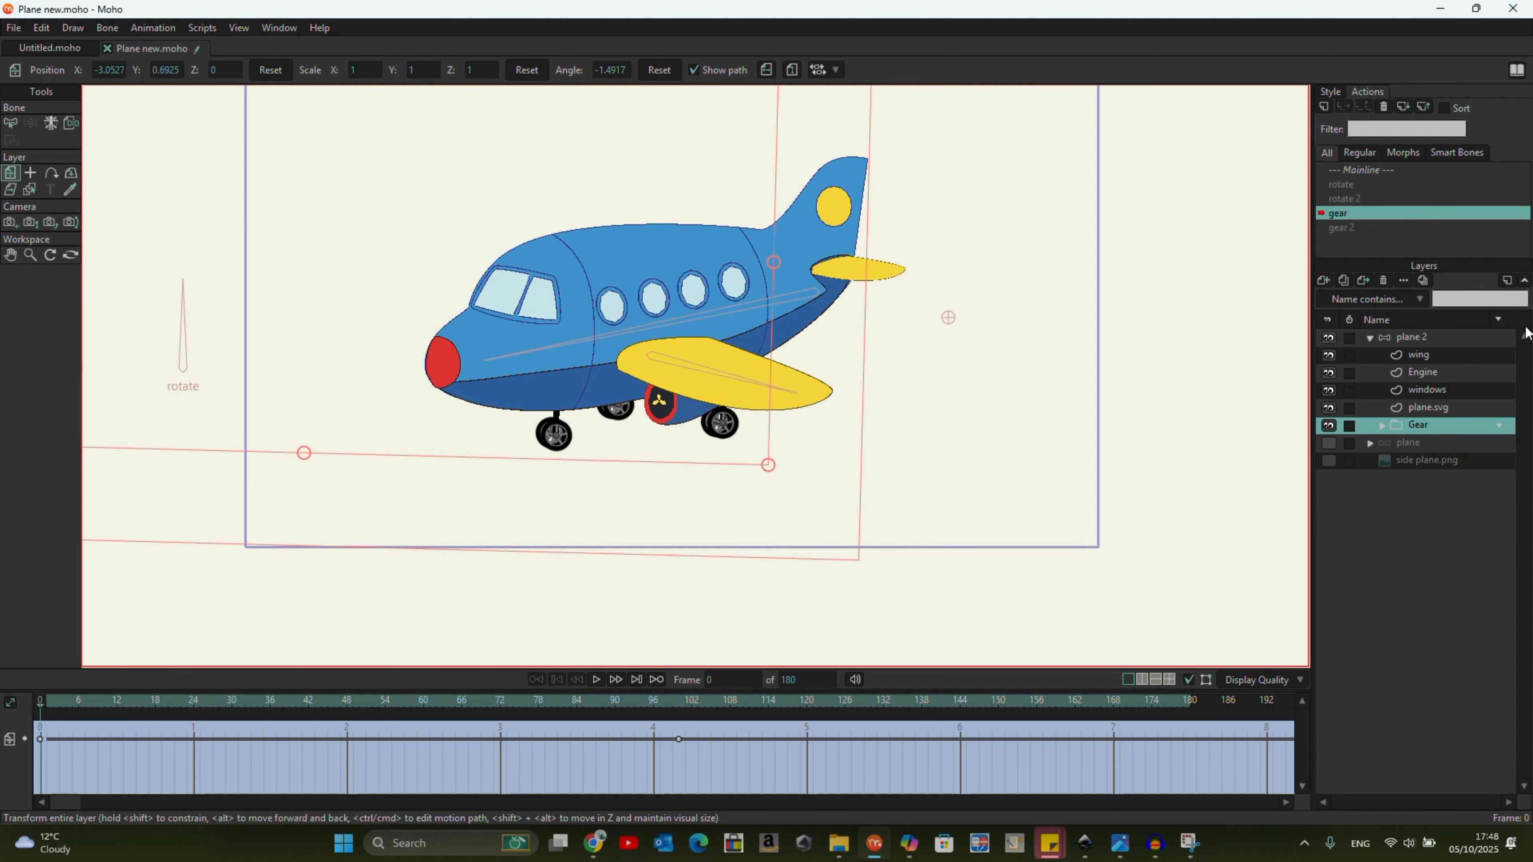
double_click(1377, 171)
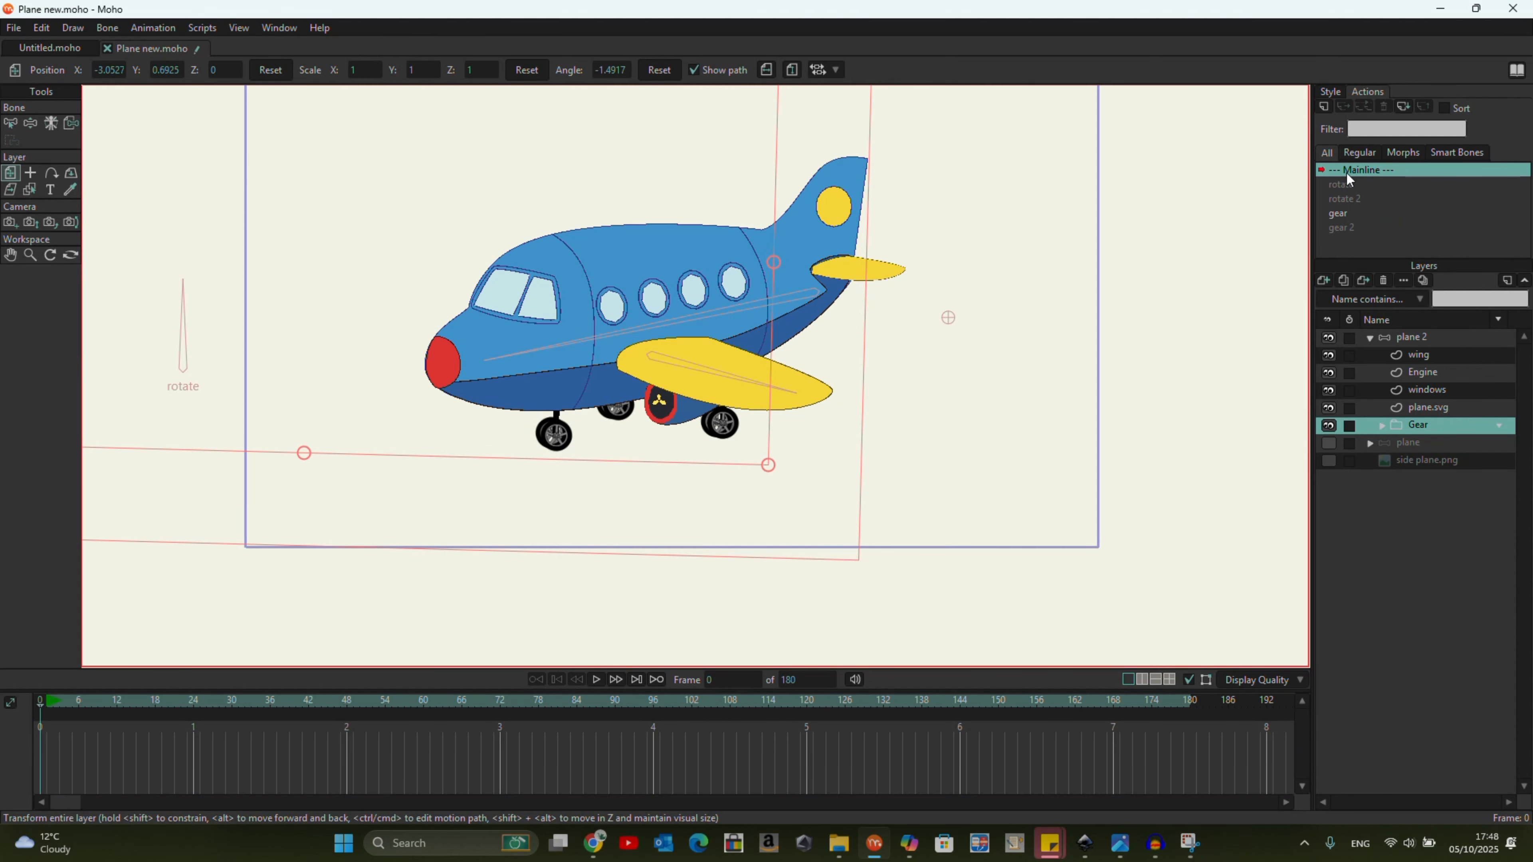
At frame 12 of the mainline, test plane 2's gear dial and turn the rotate dial to its side-view position.
scroll(851, 507, "down", 2)
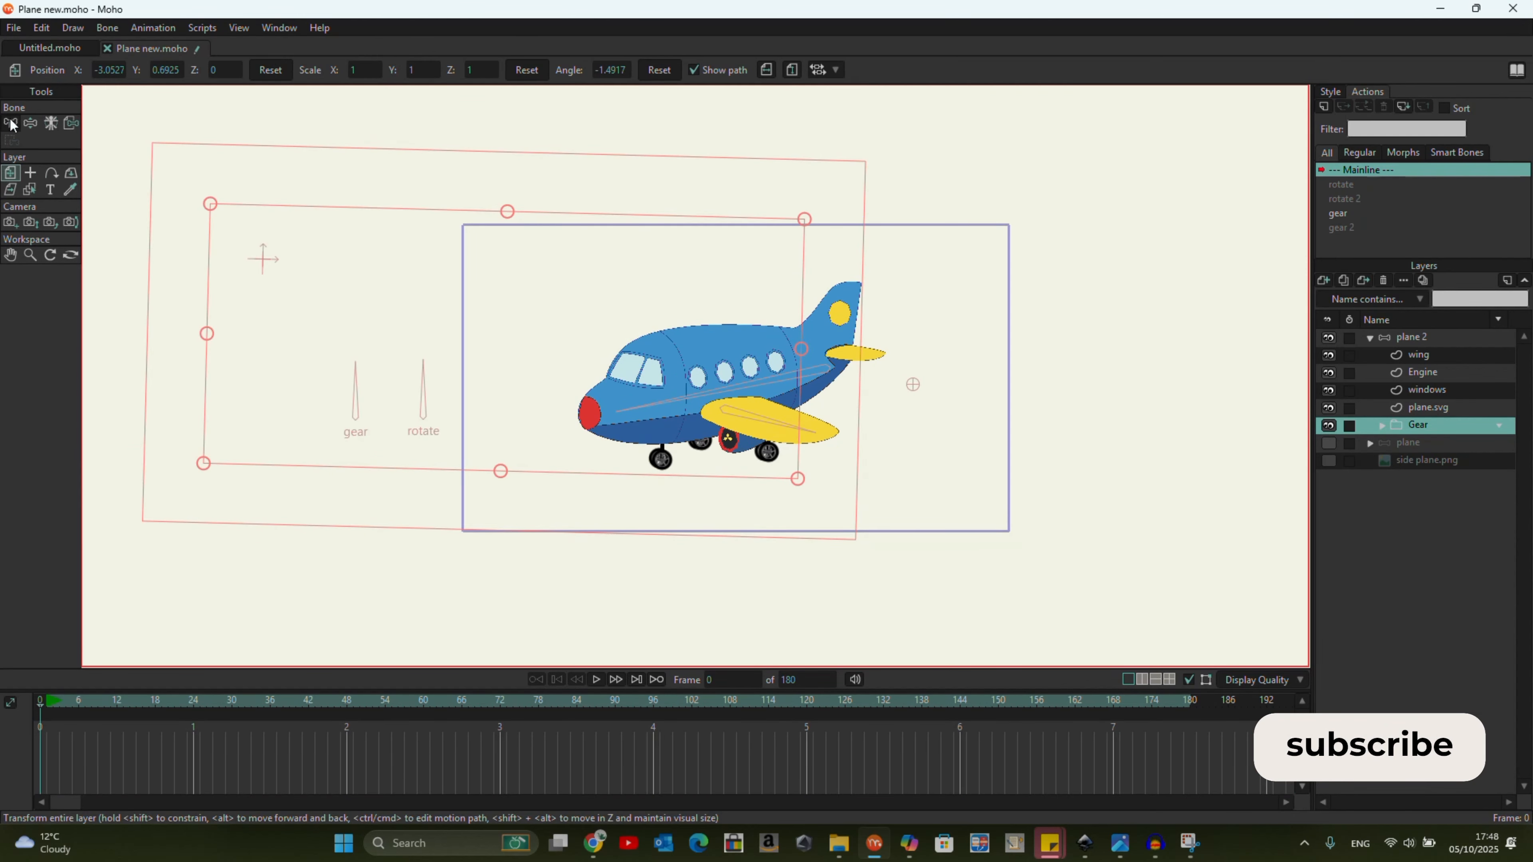
left_click(1390, 340)
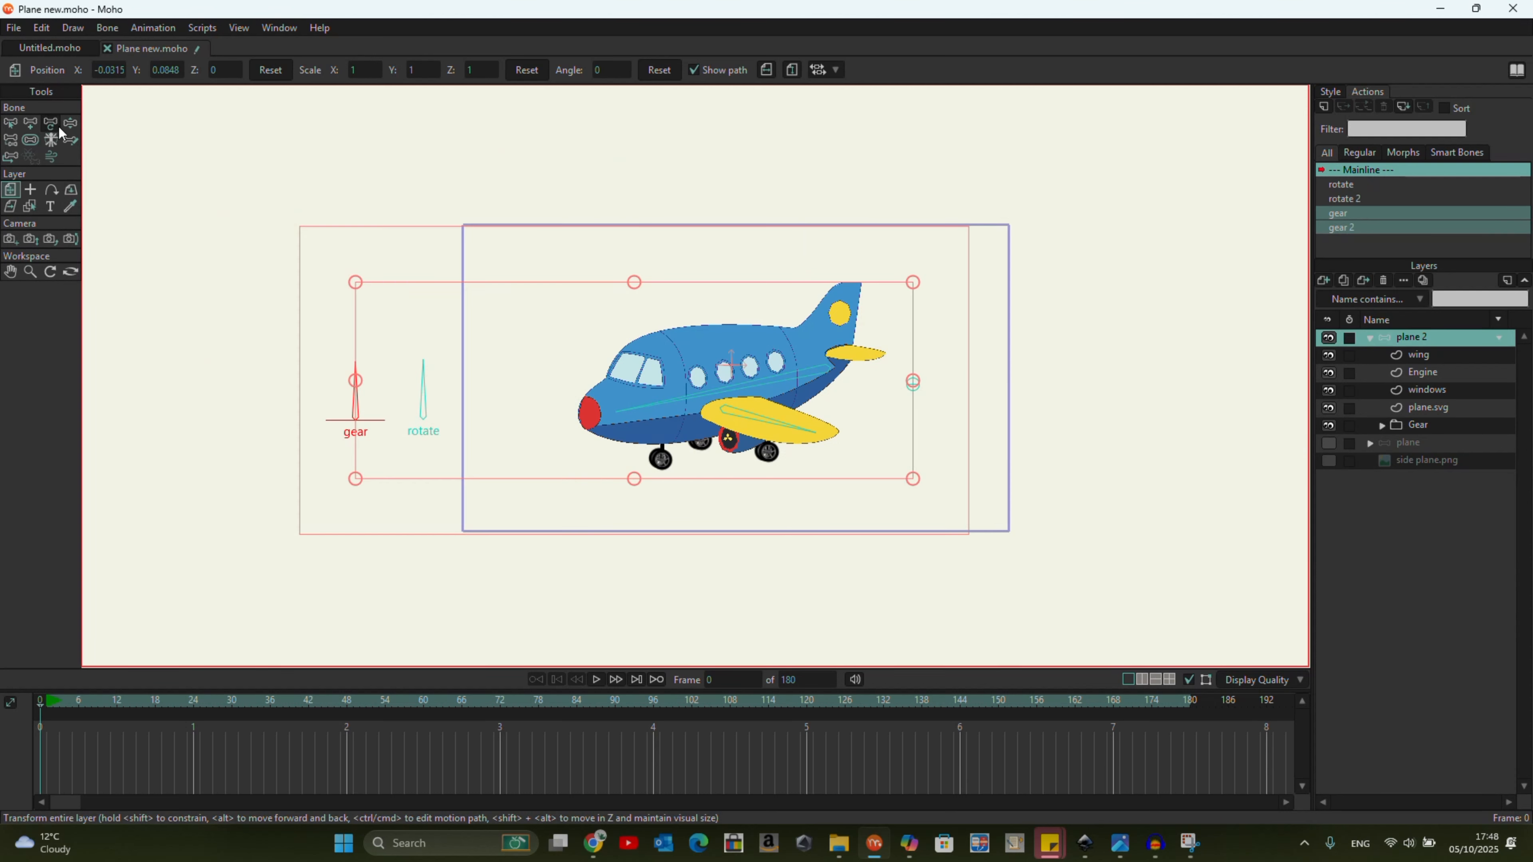
left_click(71, 124)
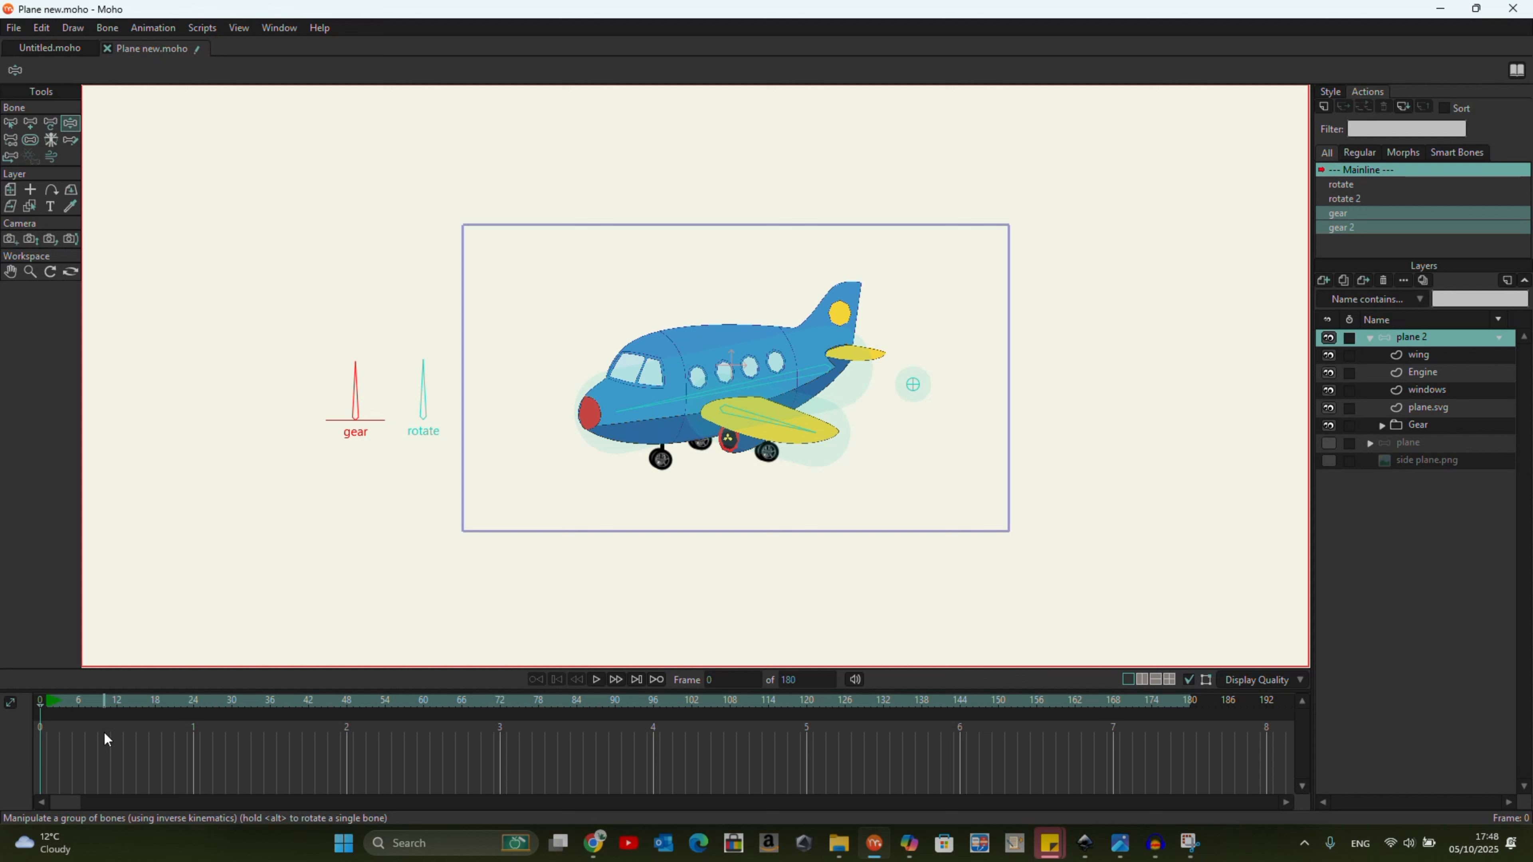
left_click_drag(39, 715, 53, 703)
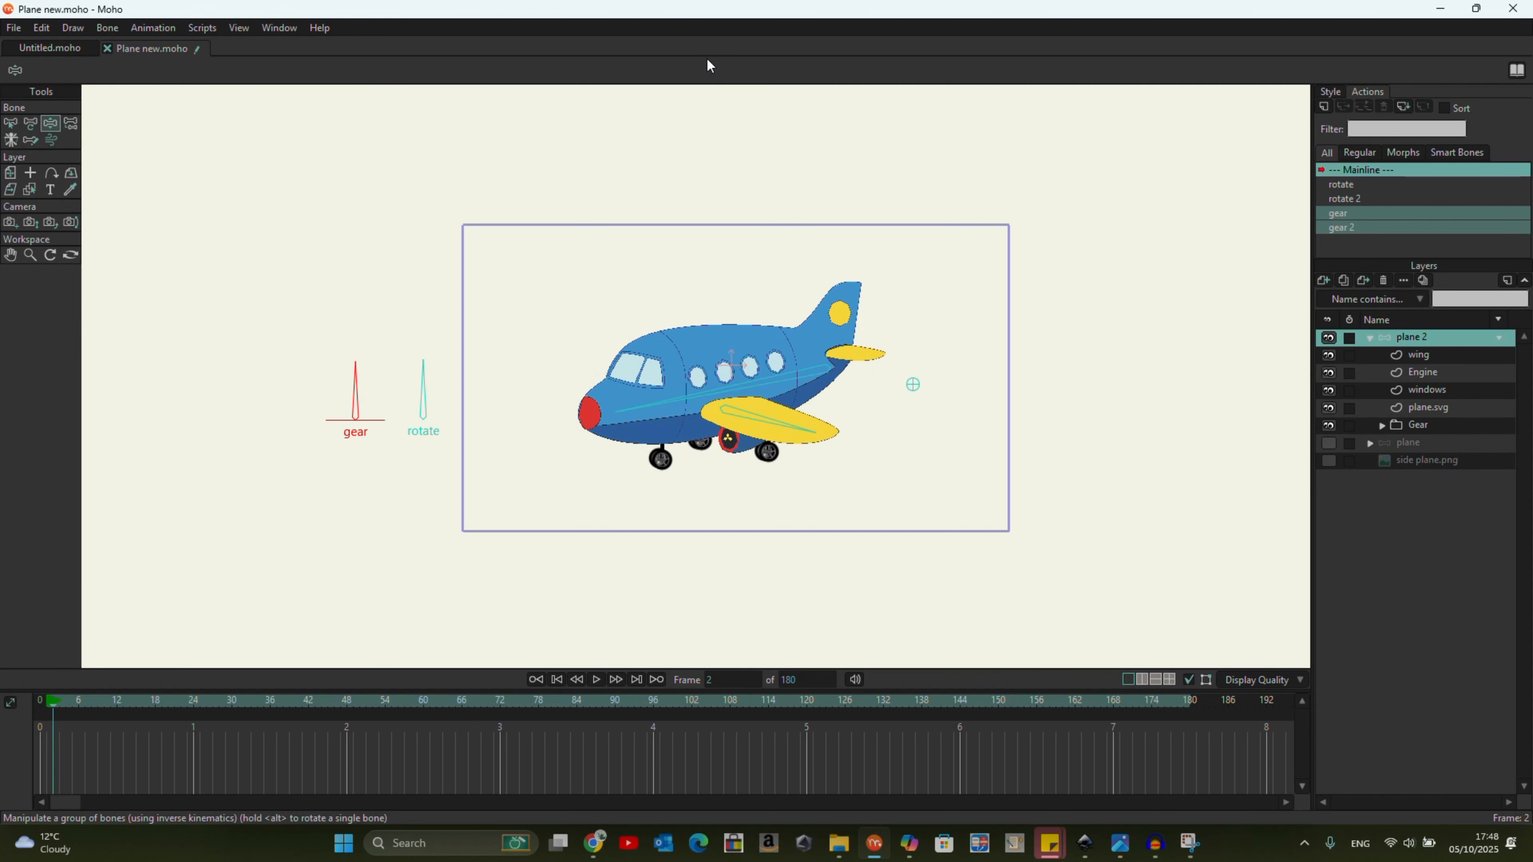
left_click(686, 25)
left_click_drag(59, 713, 116, 719)
mouse_move(360, 369)
left_mouse_down()
mouse_move(275, 412)
mouse_move(352, 362)
left_mouse_up()
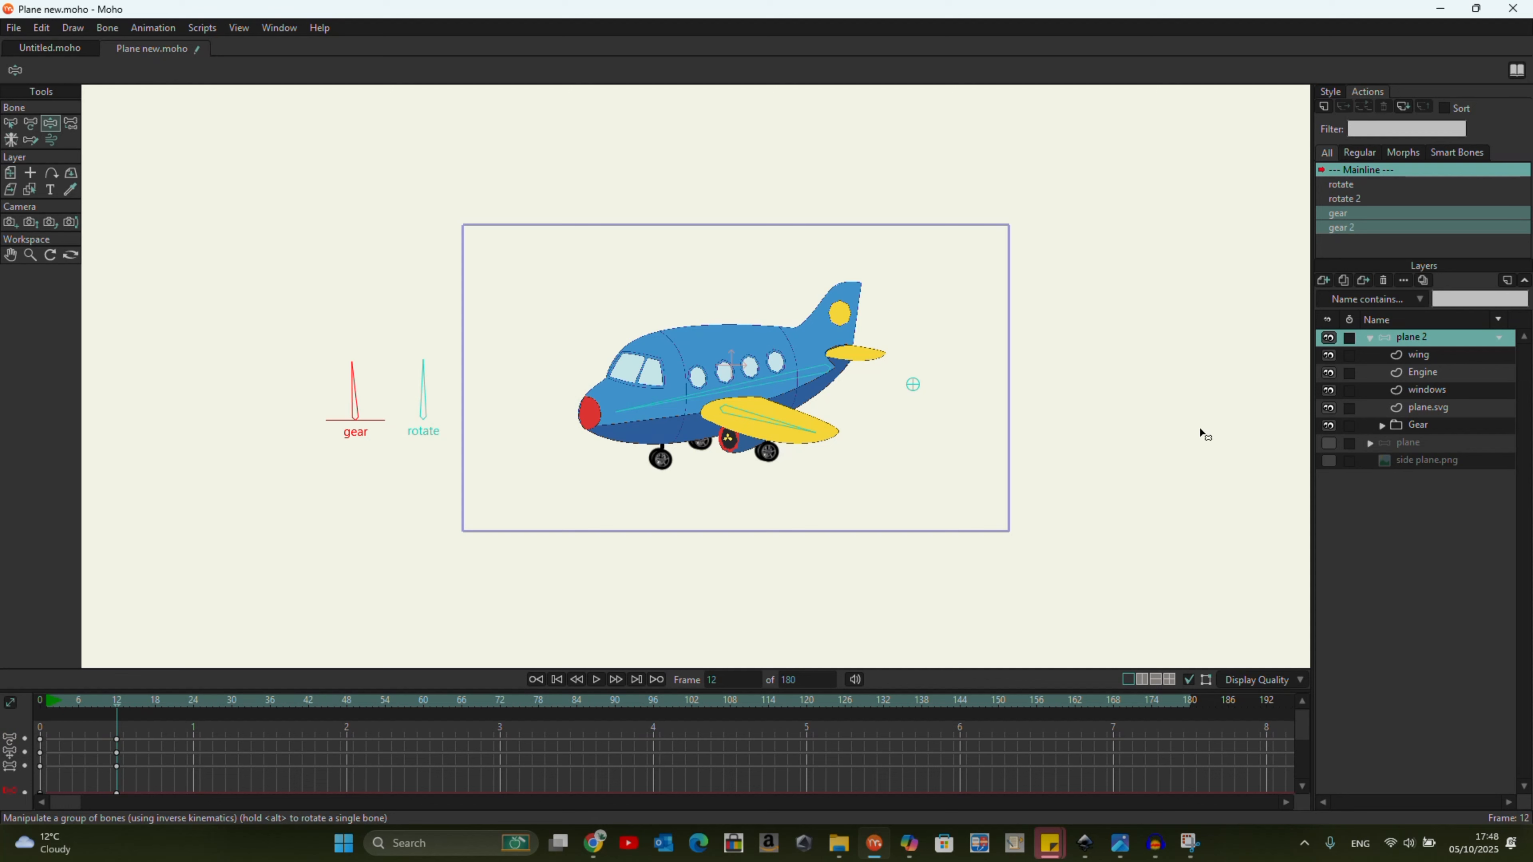
left_click_drag(422, 372, 333, 428)
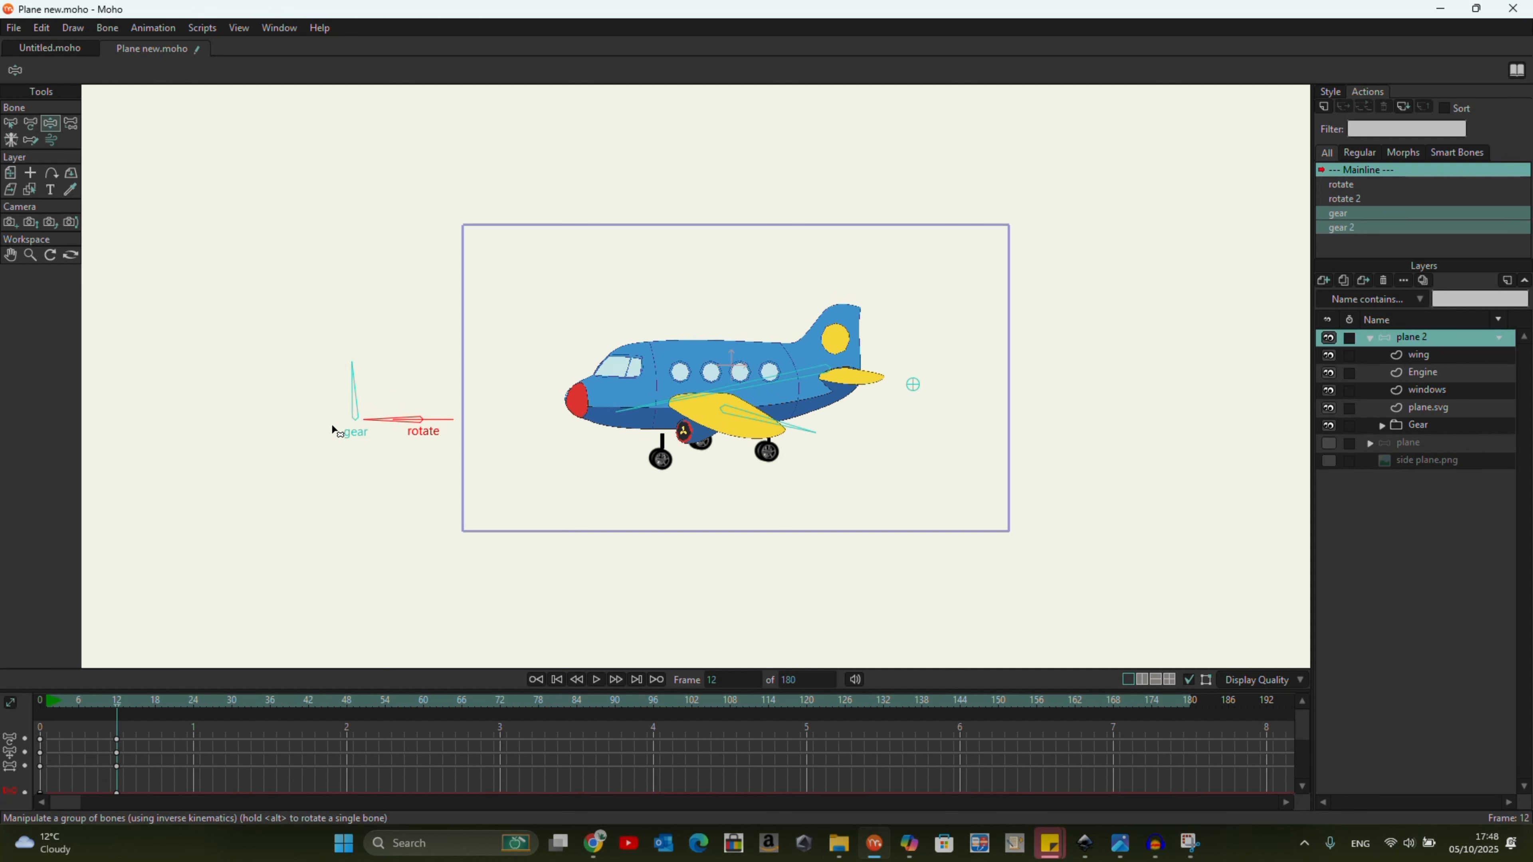
Move the Gear layer up at frame 12 so the landing gear meets the side-view fuselage.
left_click(1435, 427)
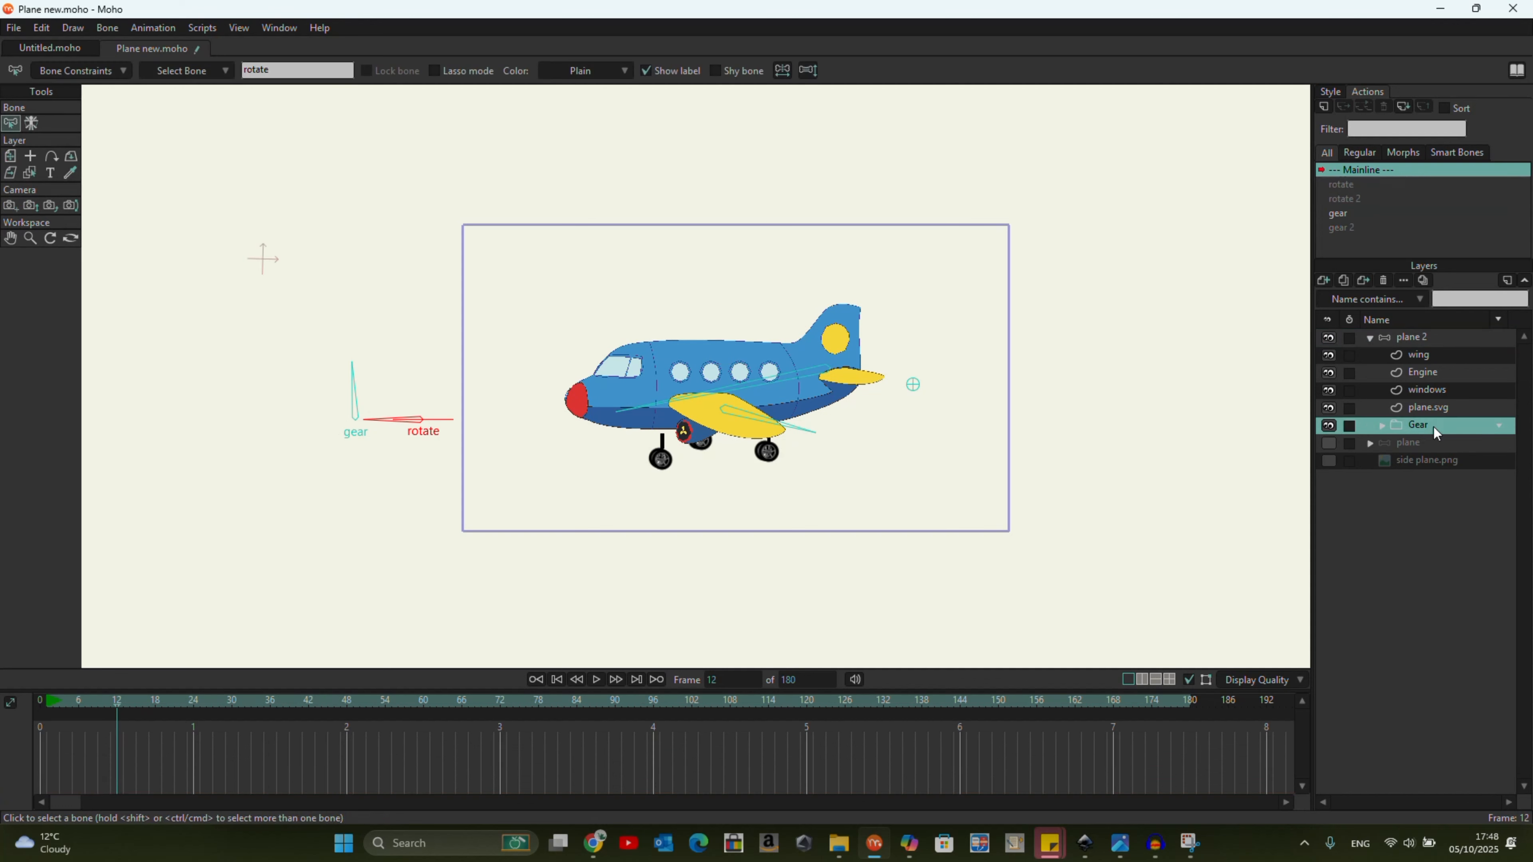
left_click(11, 156)
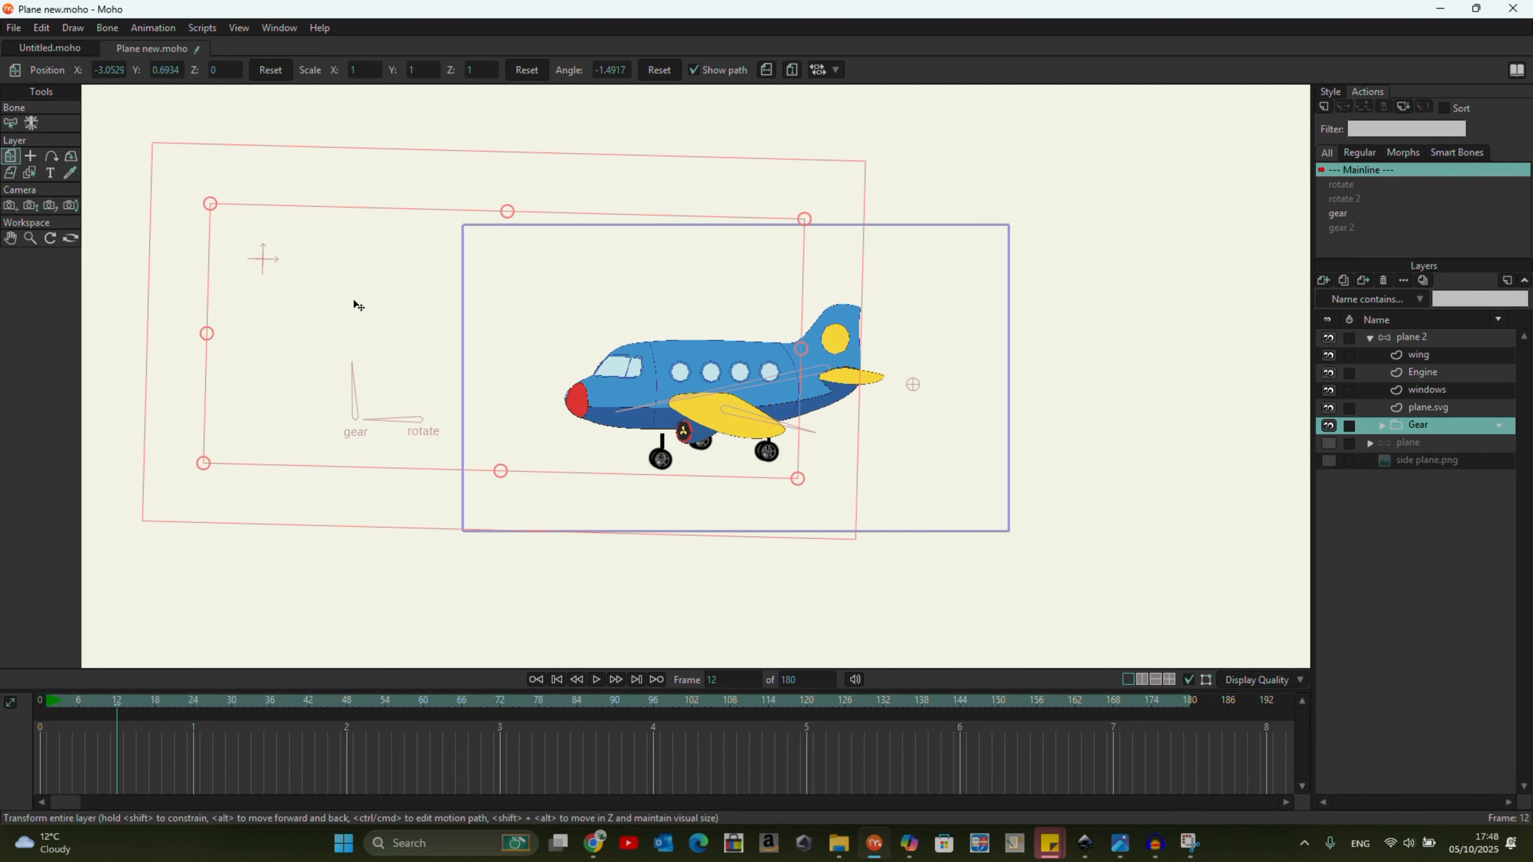
left_click_drag(592, 447, 591, 435)
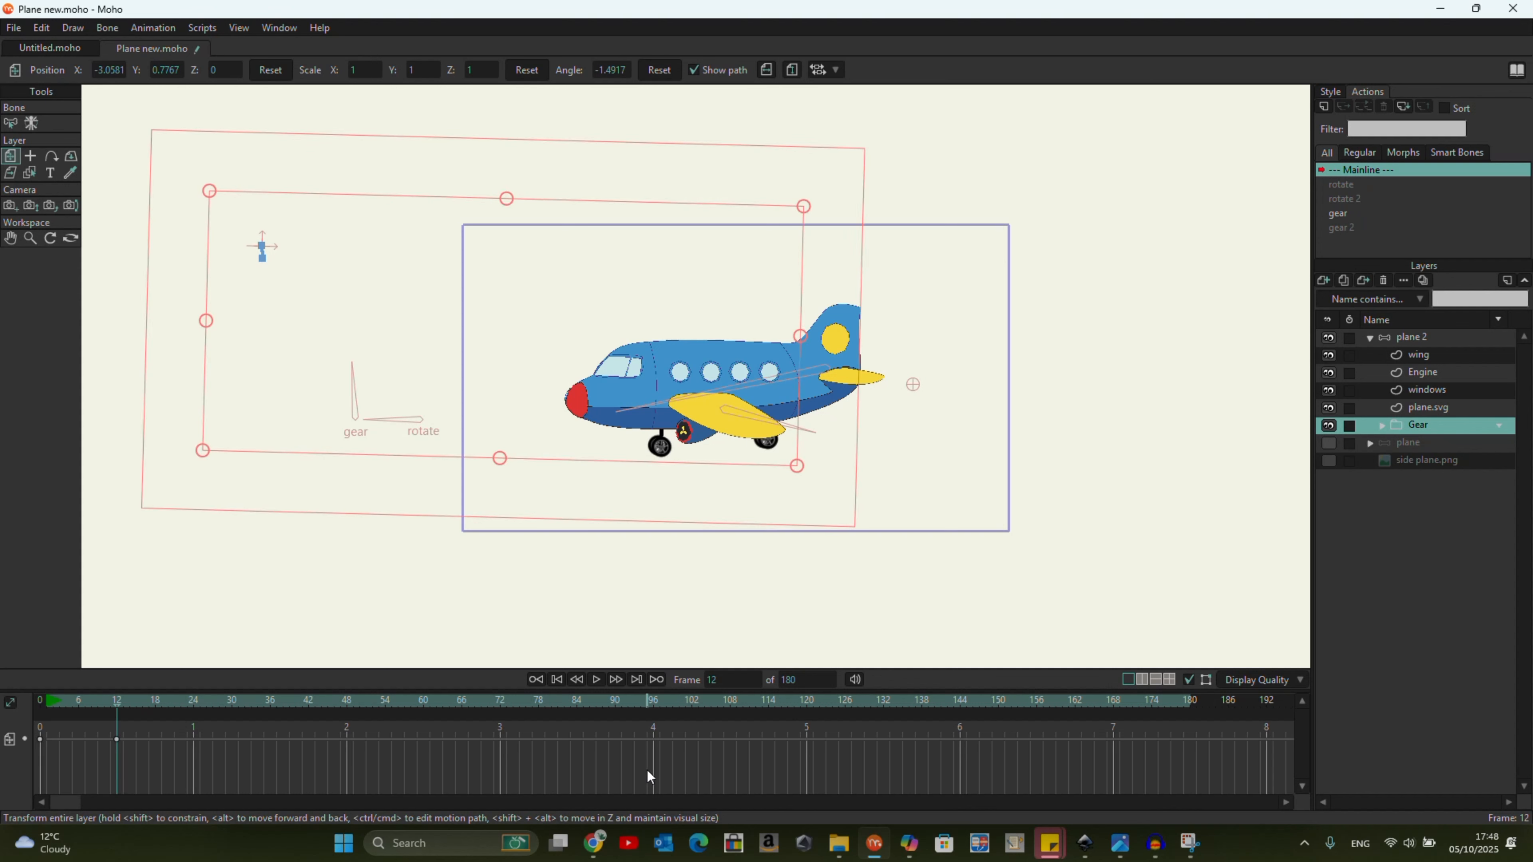
At frame 63, move plane 2 forward and up by its root bone and pitch the nose up with the body bone.
left_click_drag(112, 704, 233, 718)
left_click_drag(914, 389, 907, 390)
left_click(1418, 338)
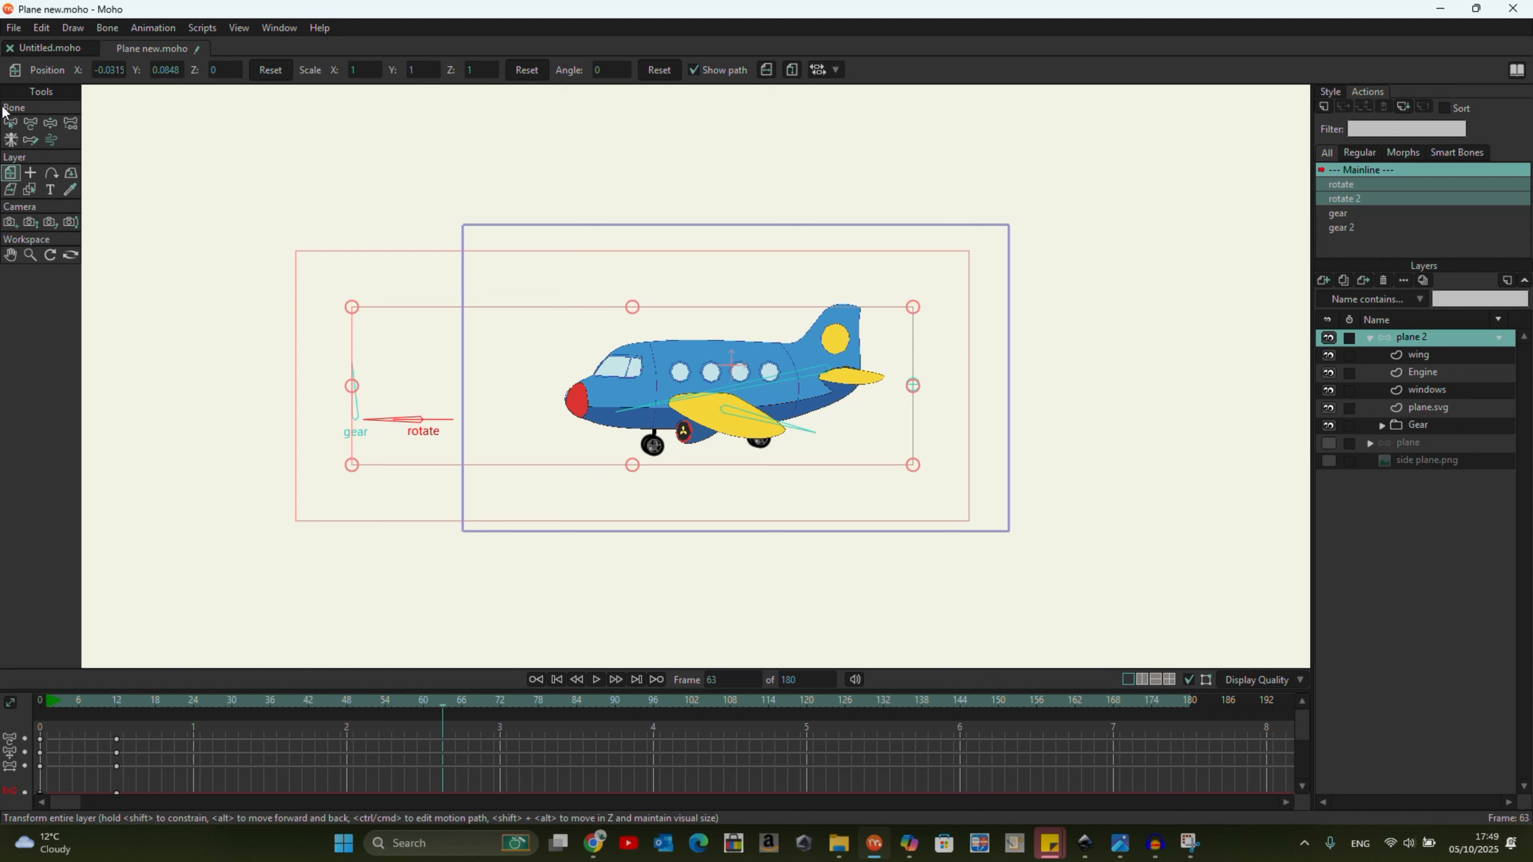
left_click(50, 122)
left_click_drag(913, 387, 828, 388)
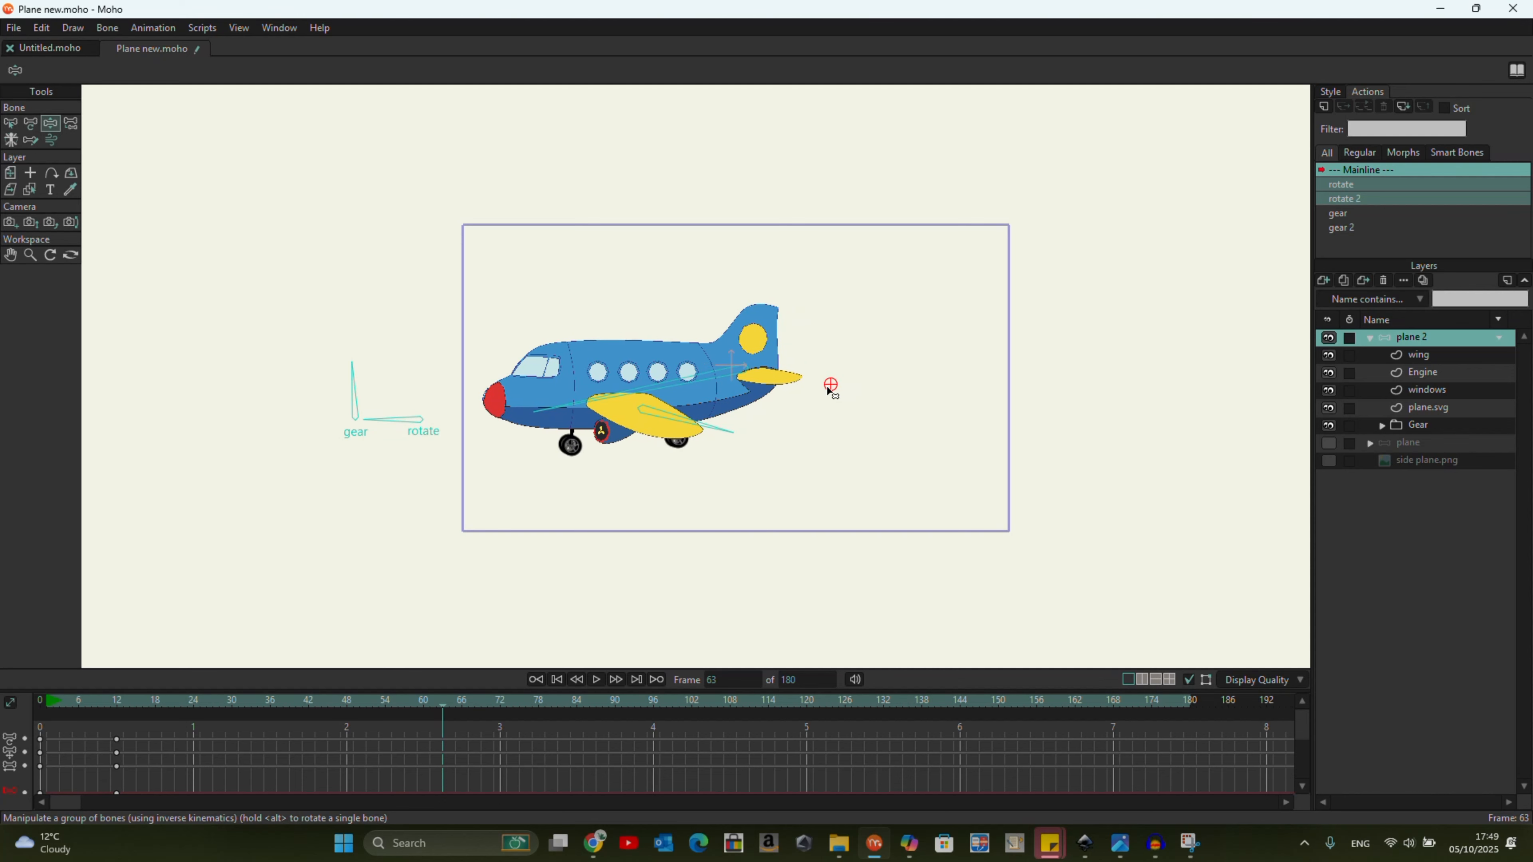
left_click_drag(546, 417, 500, 310)
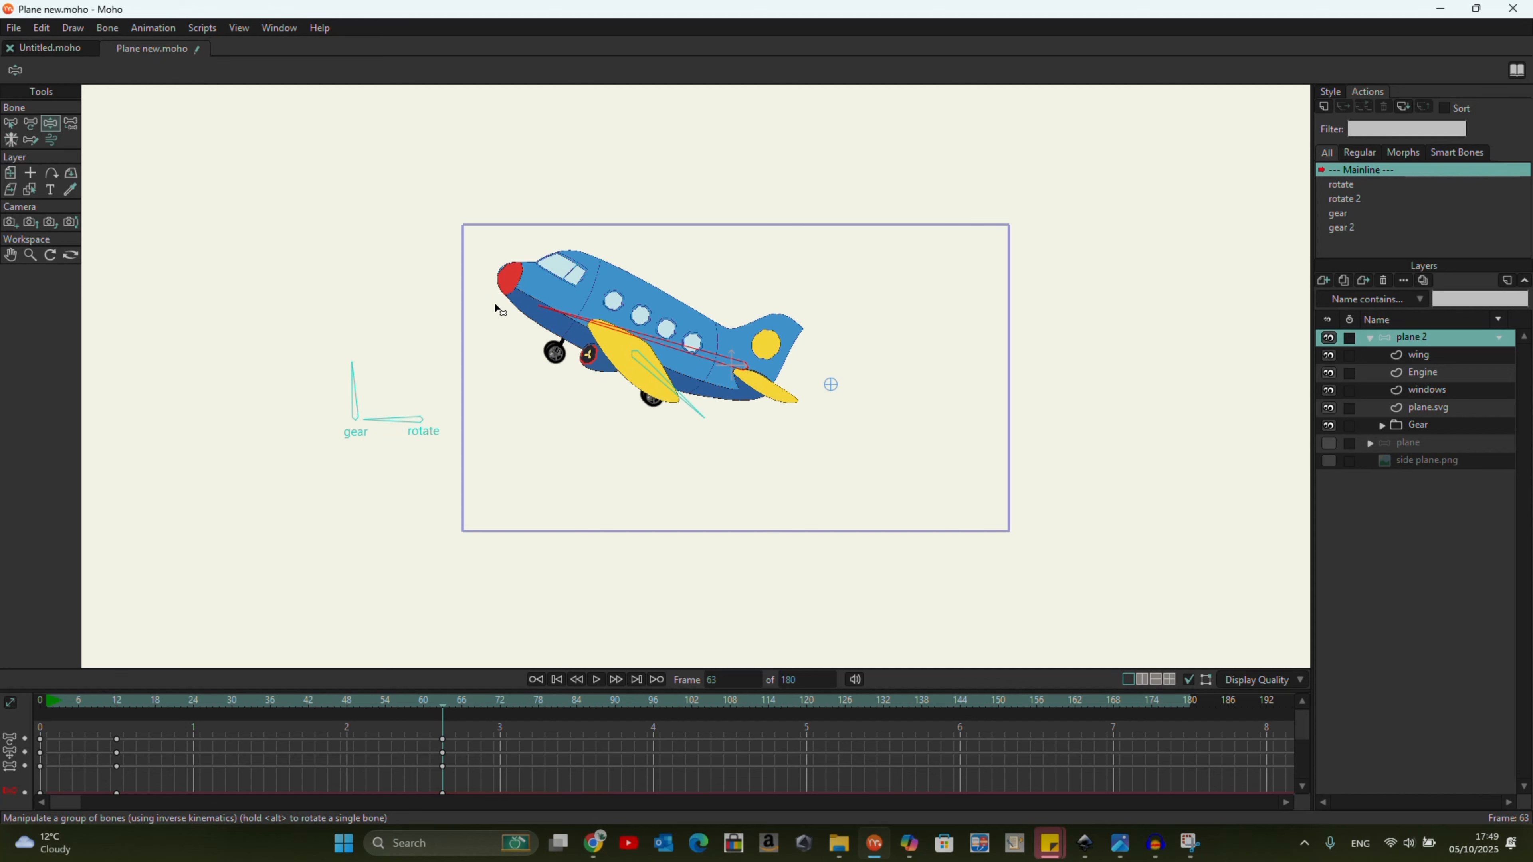
left_click_drag(832, 391, 788, 364)
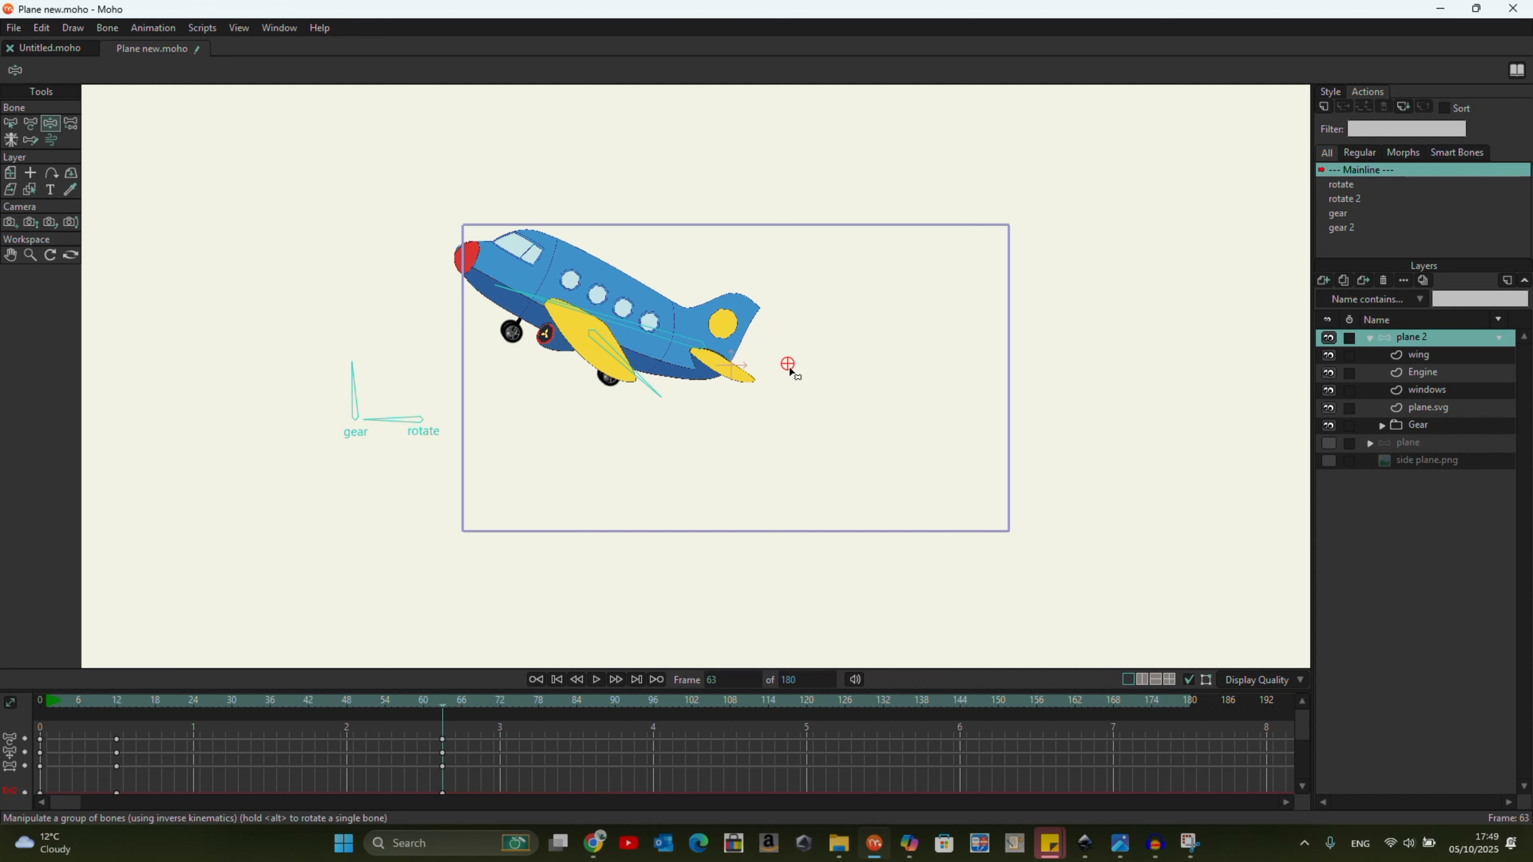
Turn the gear dial at frame 63 to retract the landing gear, and rewind to frame 0.
left_click_drag(350, 367, 297, 425)
left_click(565, 680)
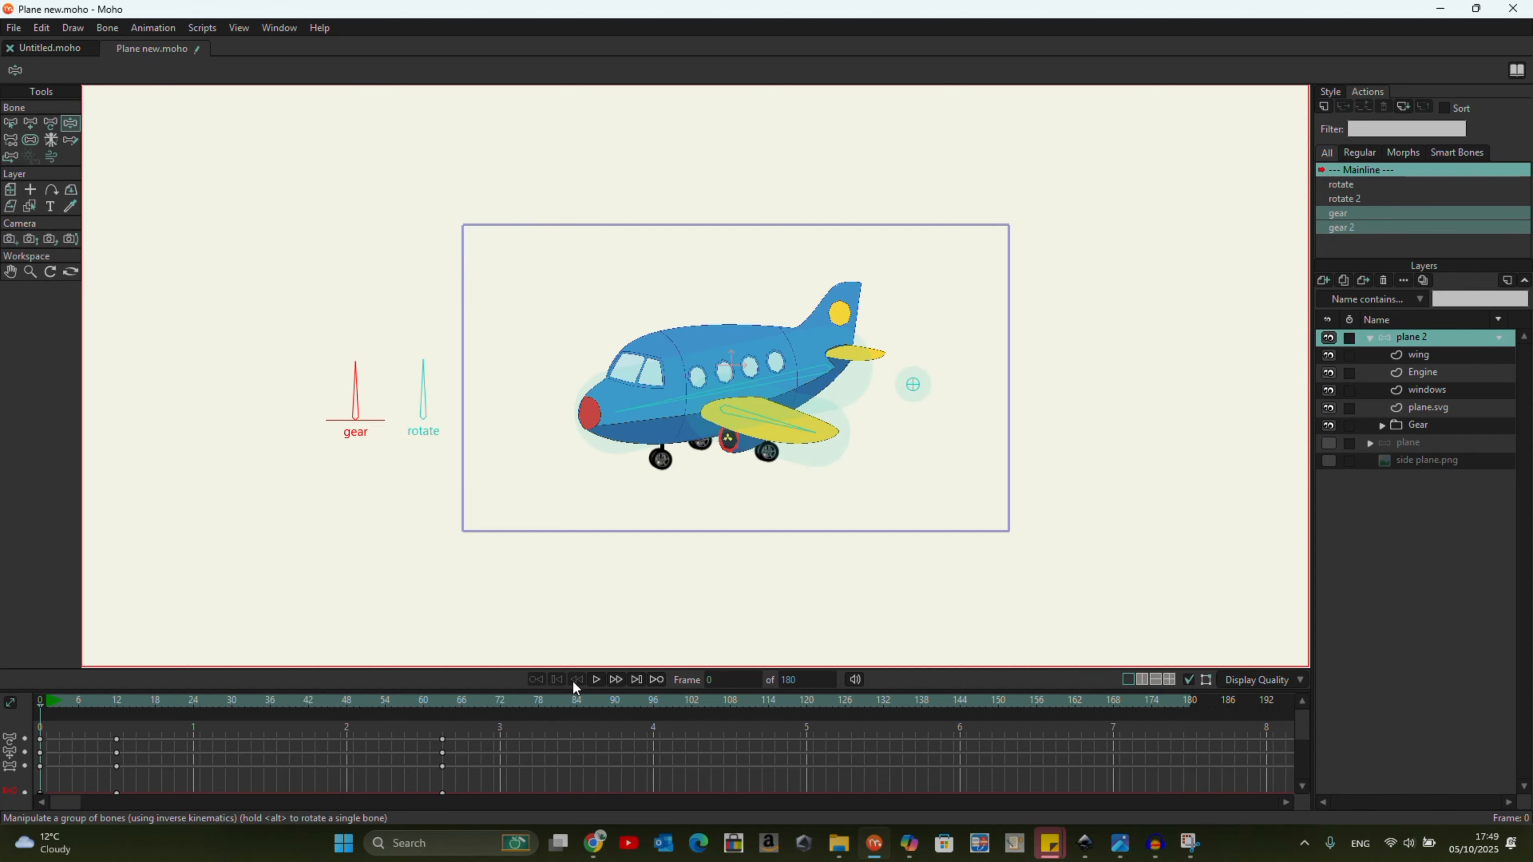